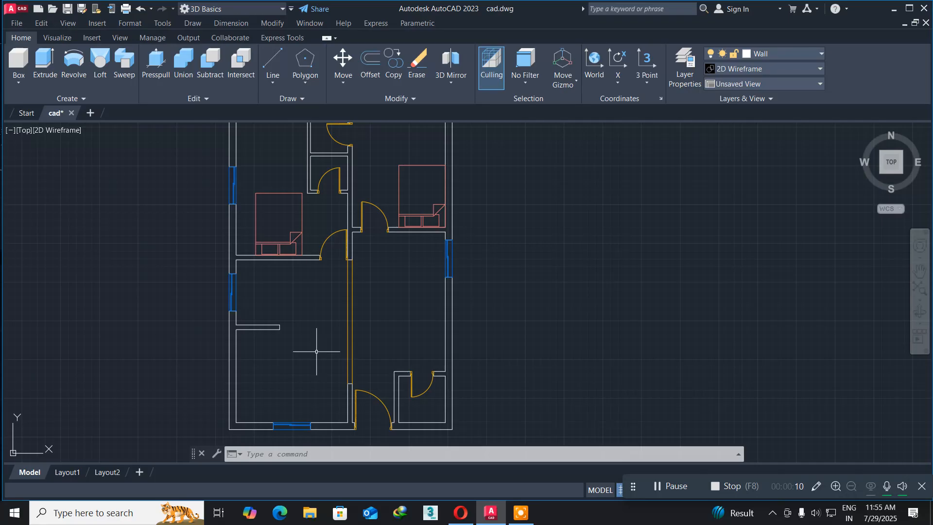
pyautogui.moveTo(323, 351); pyautogui.dragTo(325, 325, button='middle')
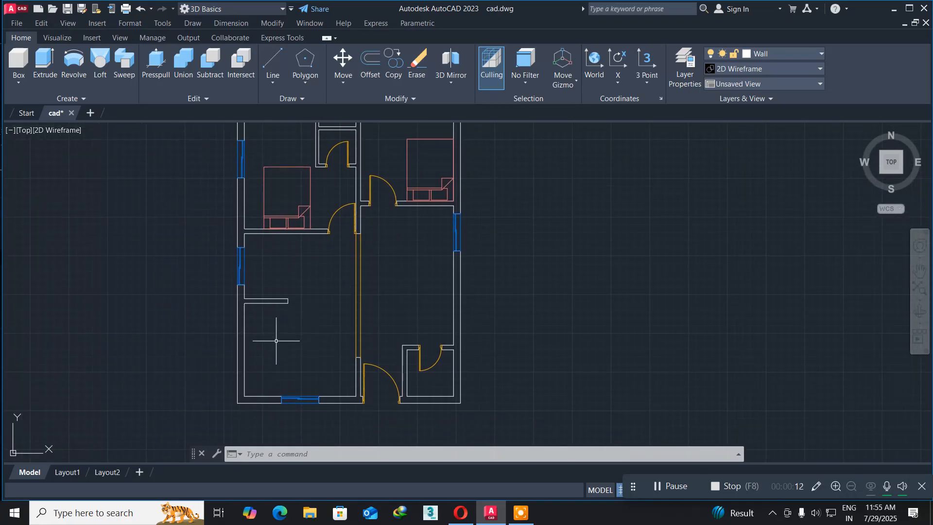
pyautogui.moveTo(278, 344); pyautogui.dragTo(289, 322, button='middle')
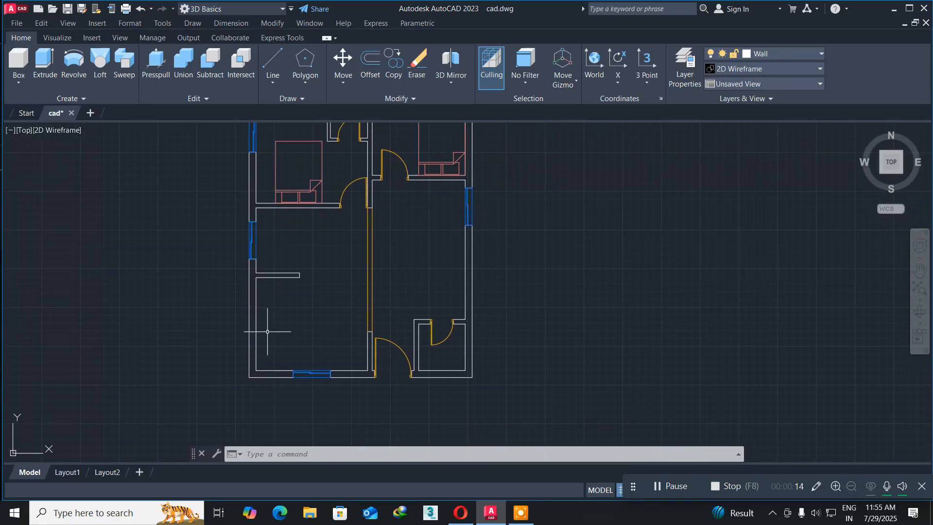
pyautogui.scroll(4, 257, 327)
pyautogui.scroll(-2, 258, 327)
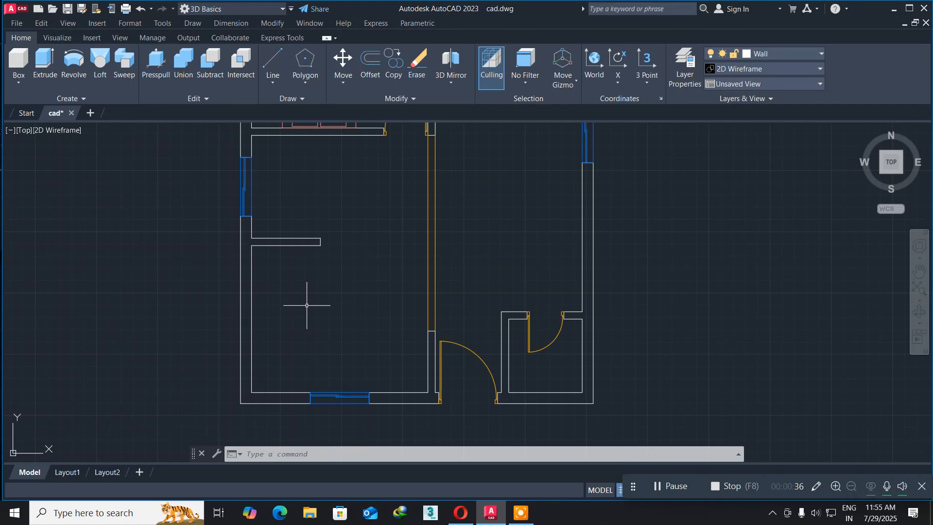
pyautogui.moveTo(330, 298)
pyautogui.mouseDown(button='middle')
pyautogui.moveTo(225, 373)
pyautogui.moveTo(227, 333)
pyautogui.mouseUp(button='middle')
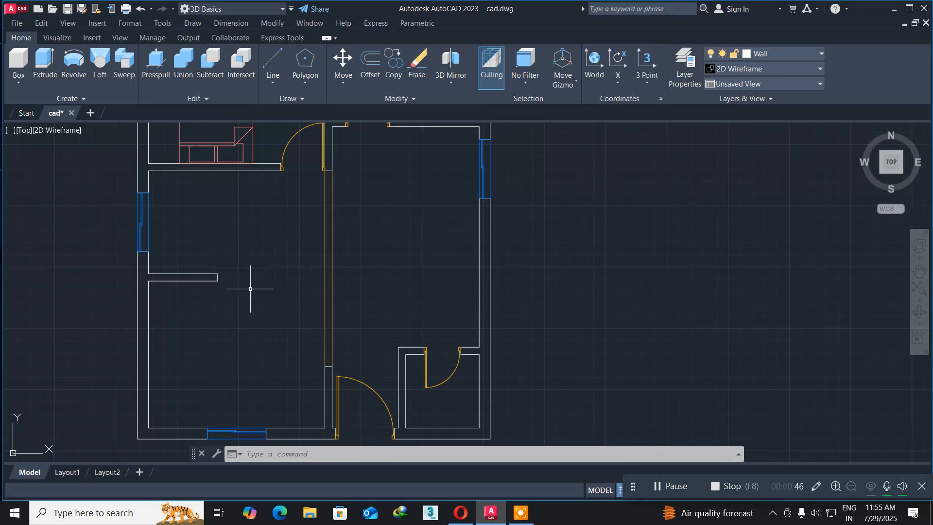
pyautogui.click(300, 248)
pyautogui.click(238, 322)
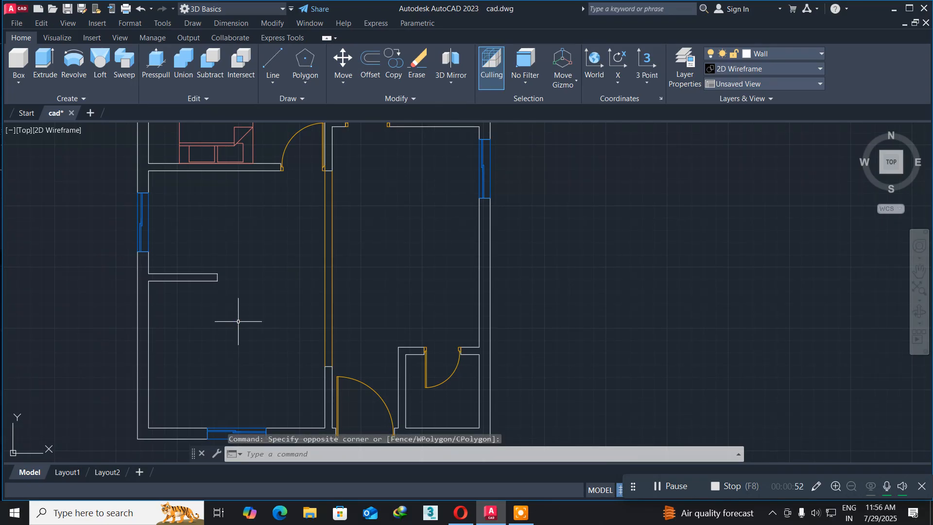
# Start a polyline at the front window's outer west corner and trace the outer wall edge around the southwest corner to the west-side window.
pyautogui.write('pl')
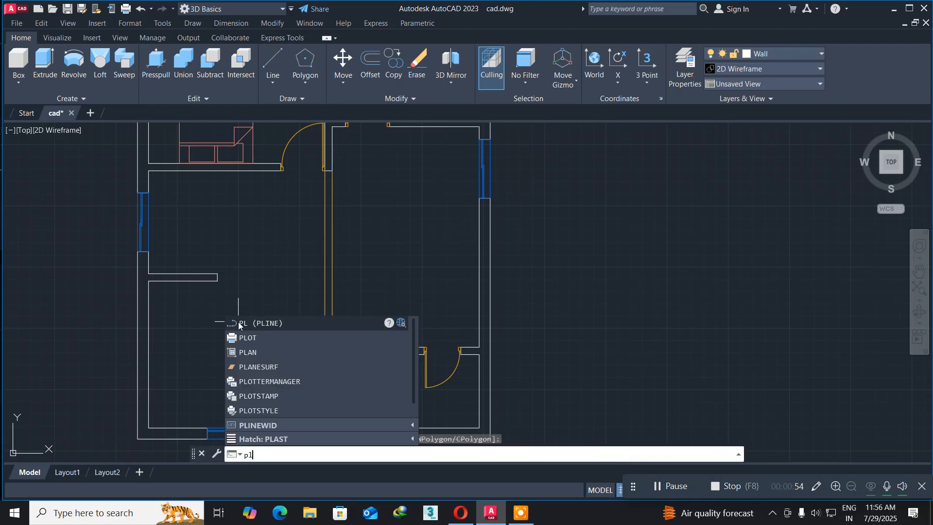
pyautogui.press('Return')
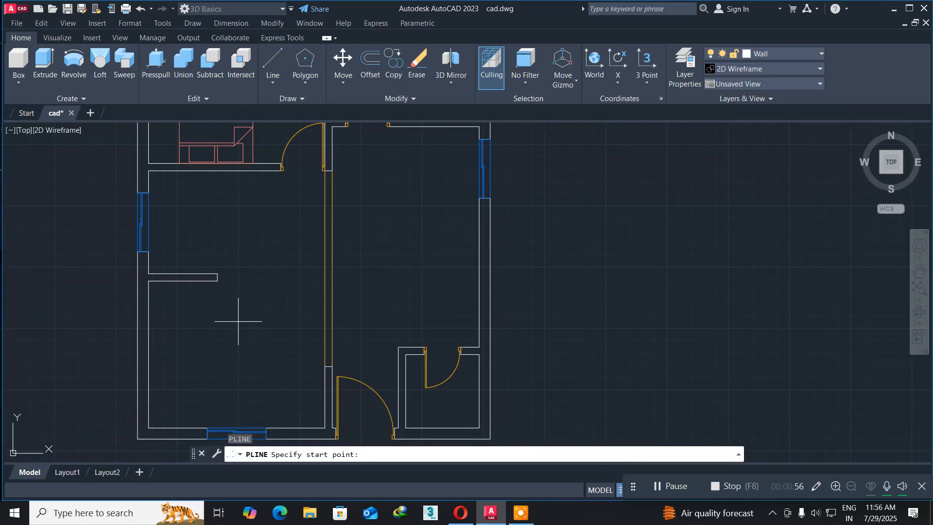
pyautogui.moveTo(179, 401); pyautogui.dragTo(219, 331, button='middle')
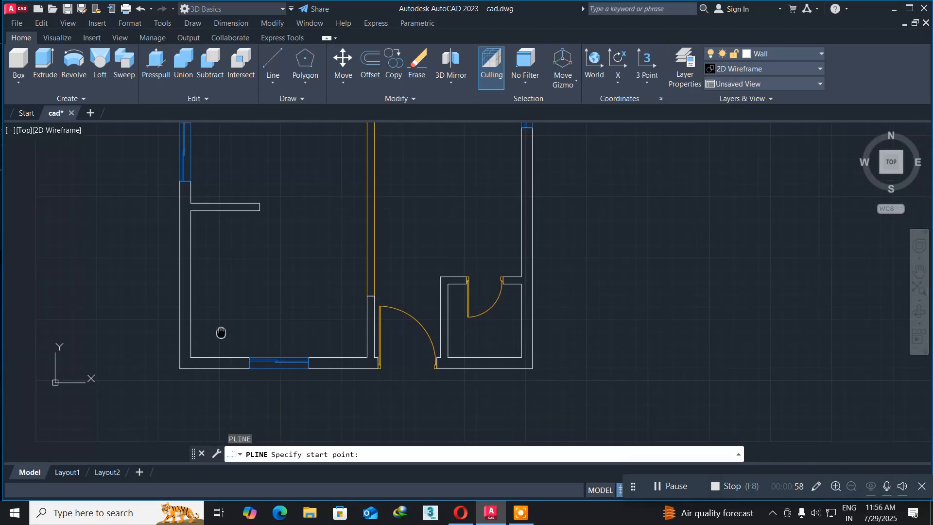
pyautogui.scroll(4, 240, 345)
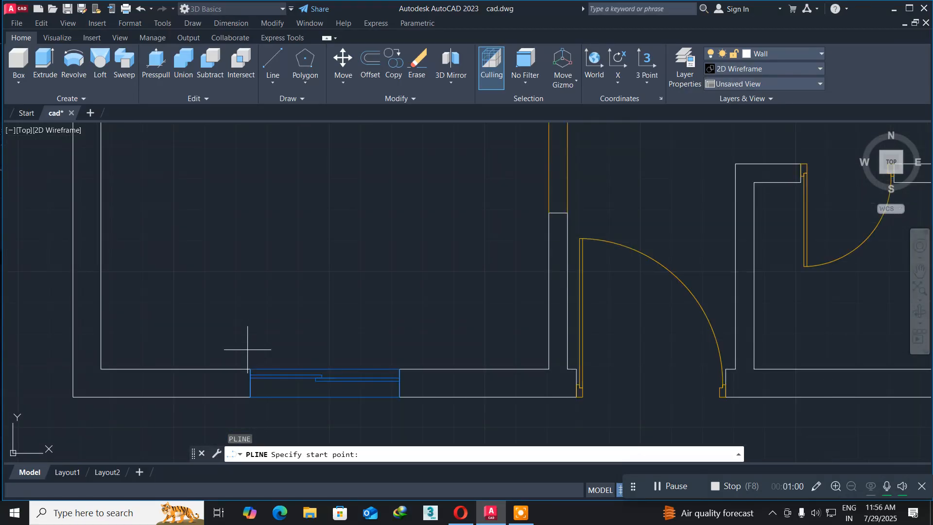
pyautogui.moveTo(247, 350); pyautogui.dragTo(267, 304, button='middle')
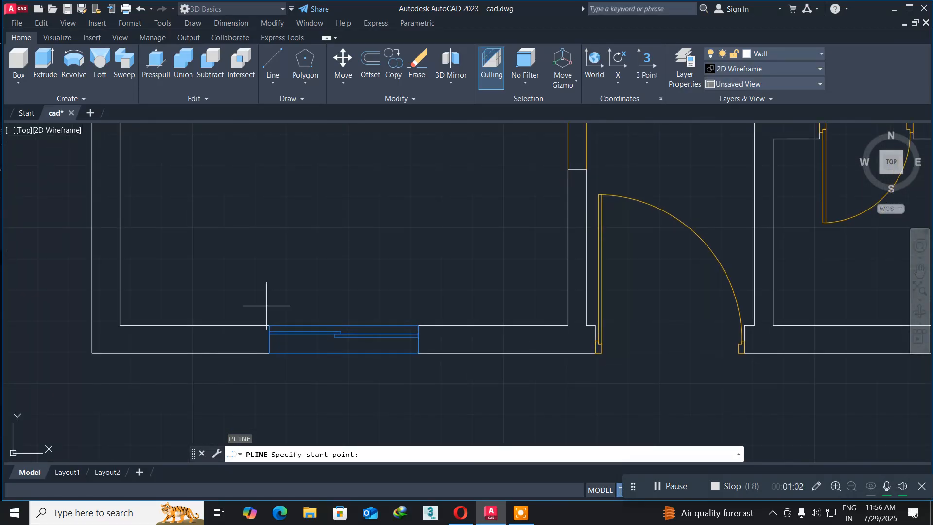
pyautogui.click(269, 352)
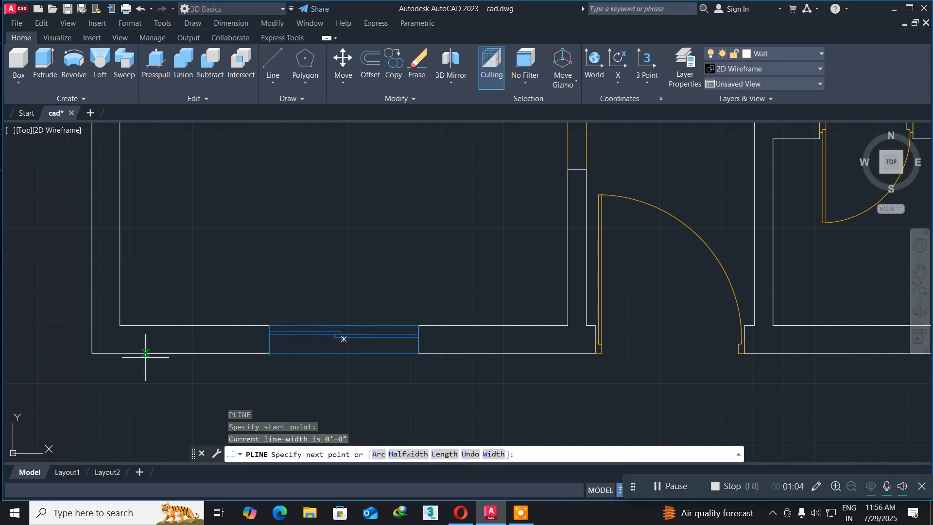
pyautogui.click(92, 353)
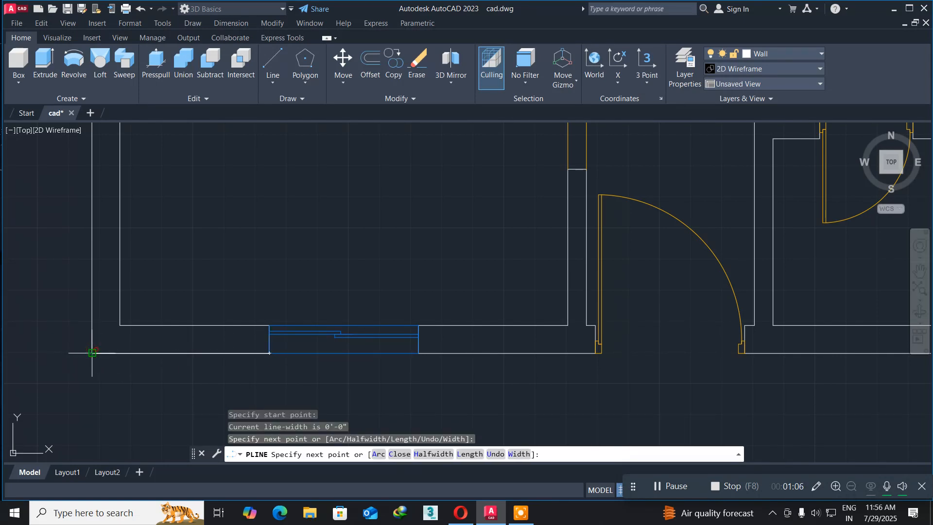
pyautogui.moveTo(101, 145); pyautogui.dragTo(69, 447, button='middle')
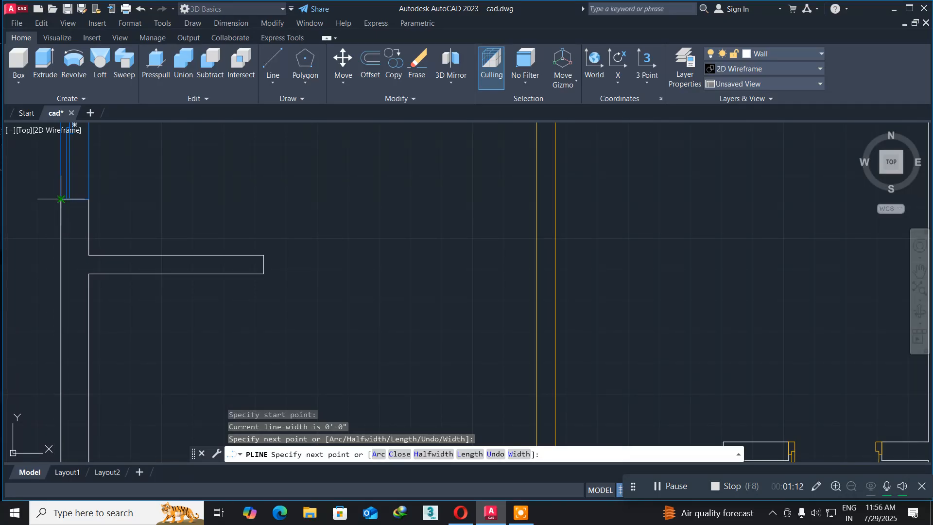
pyautogui.click(61, 199)
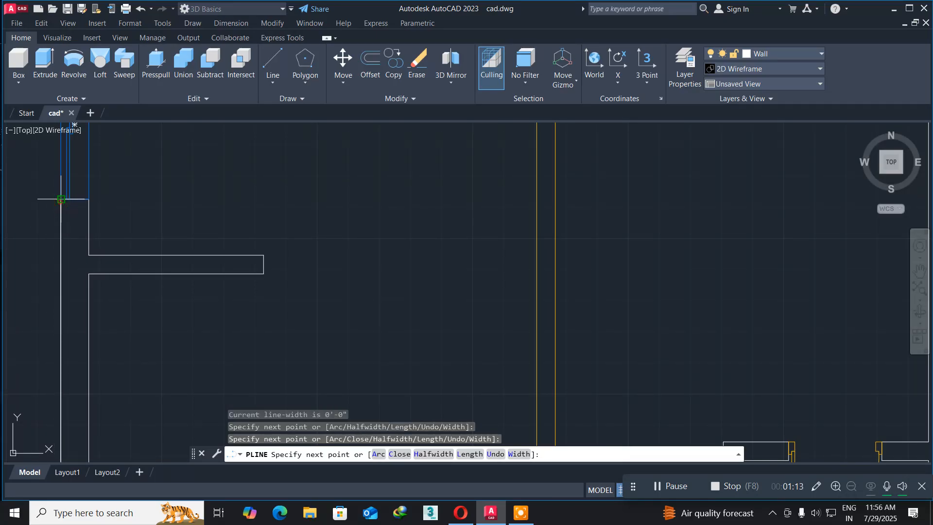
# Continue the polyline across the wall thickness at the west window and around the short partition wall's outline.
pyautogui.click(89, 199)
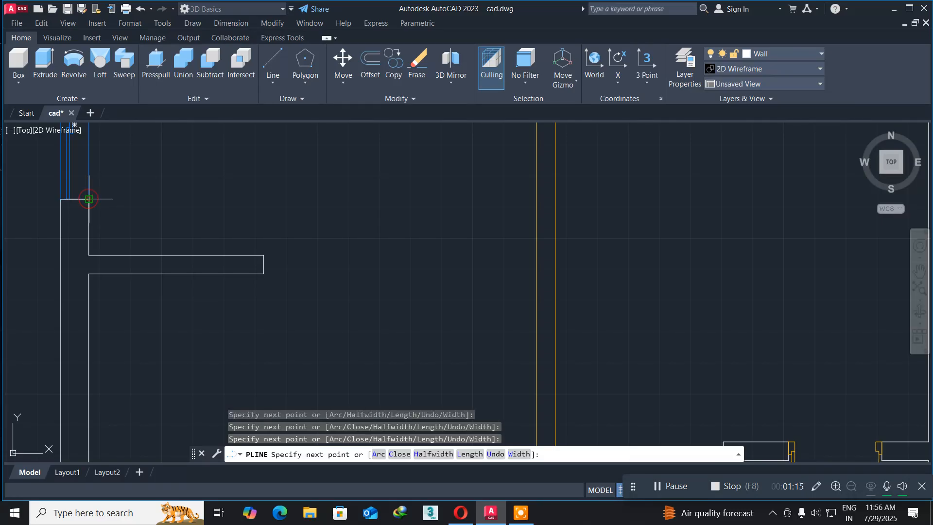
pyautogui.click(89, 255)
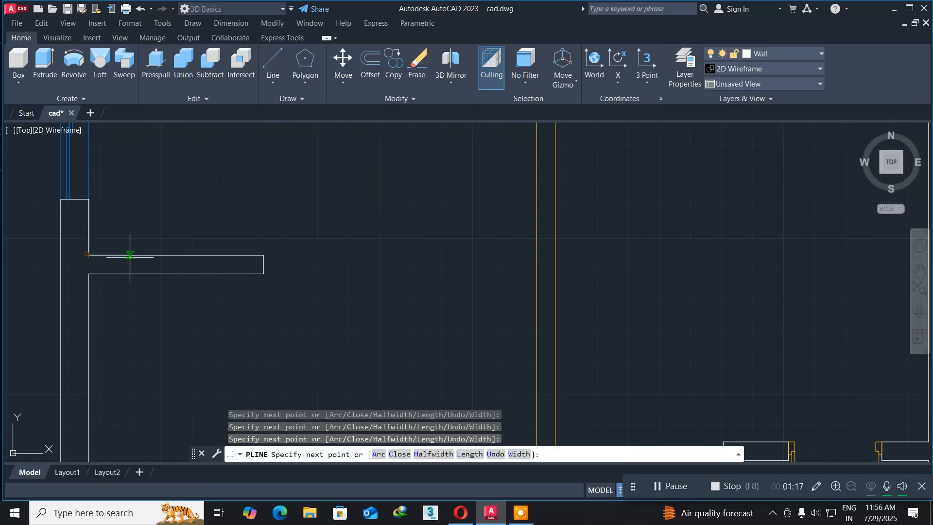
pyautogui.click(264, 254)
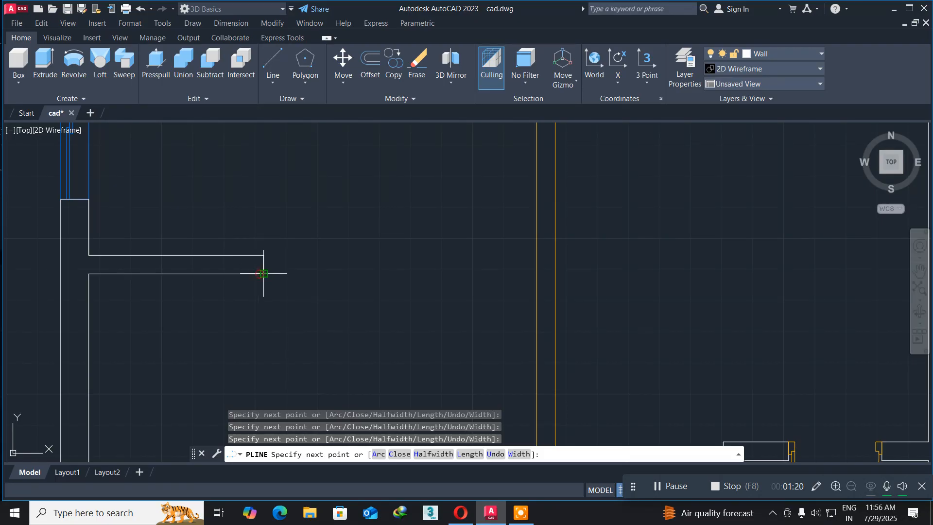
pyautogui.click(89, 274)
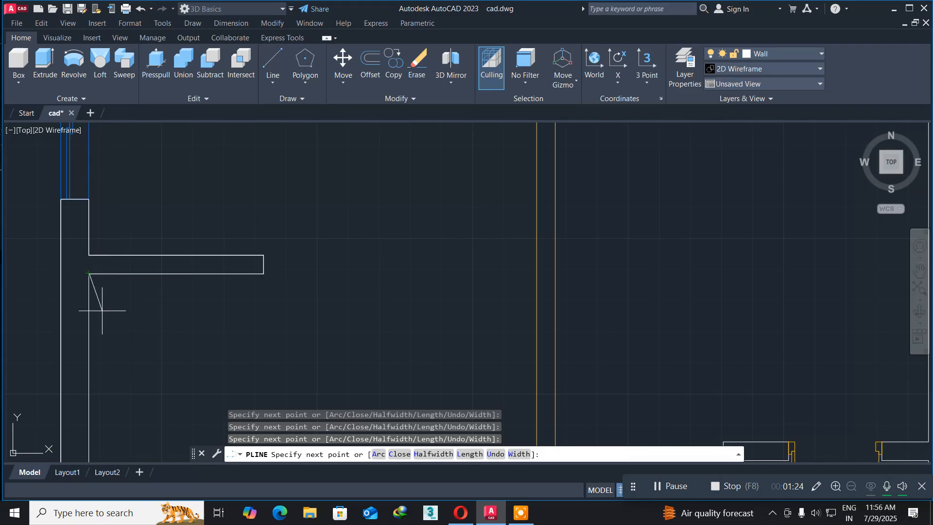
# Continue the polyline along the inner wall face to the front window, close the outline at its start point and end it.
pyautogui.moveTo(130, 365); pyautogui.dragTo(182, 150, button='middle')
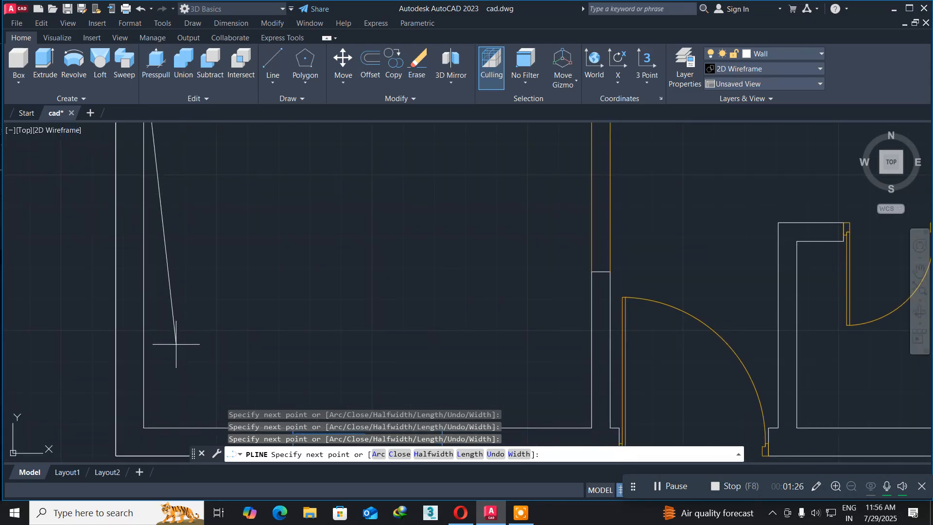
pyautogui.moveTo(177, 354)
pyautogui.mouseDown(button='middle')
pyautogui.moveTo(175, 280)
pyautogui.moveTo(156, 240)
pyautogui.mouseUp(button='middle')
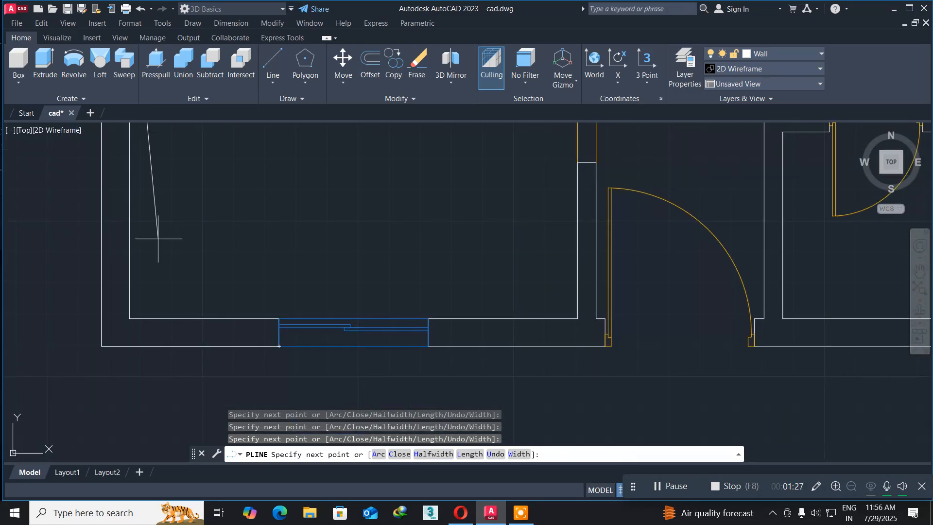
pyautogui.click(129, 318)
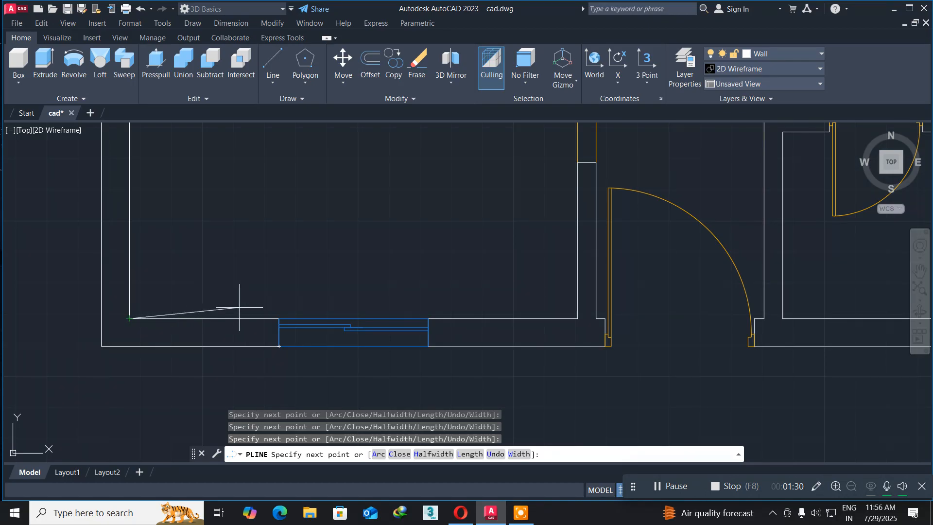
pyautogui.click(279, 319)
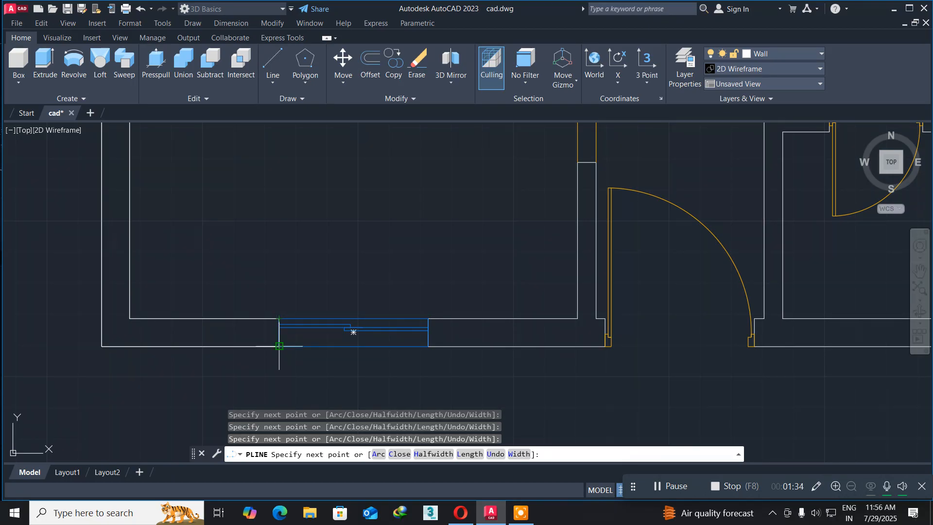
pyautogui.click(279, 346)
pyautogui.press('Return')
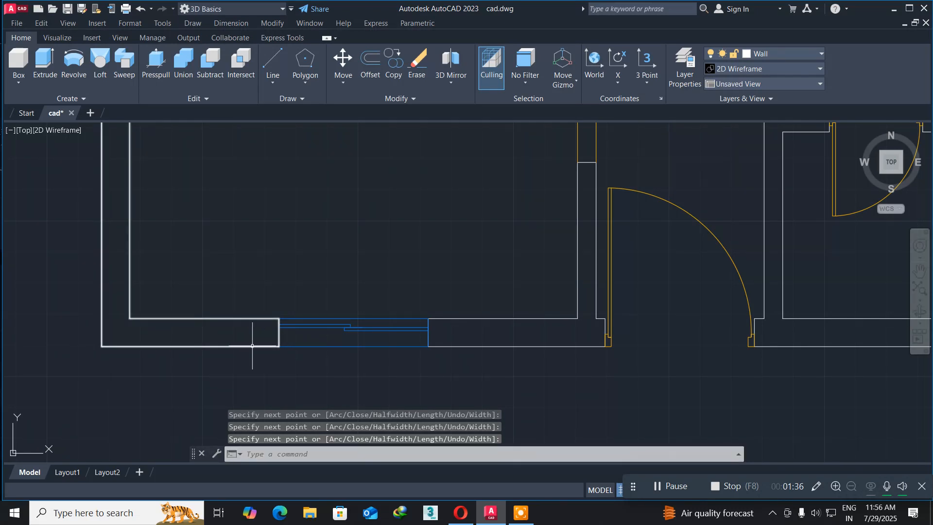
# Switch to the SW Isometric view and extrude the traced southwest wall outline to a height of 10'.
pyautogui.click(25, 132)
pyautogui.click(68, 226)
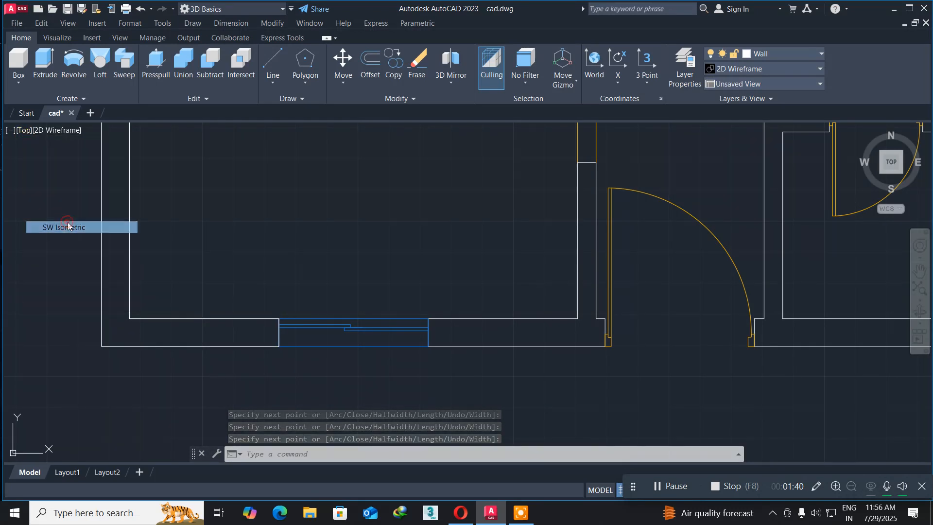
pyautogui.moveTo(318, 368); pyautogui.dragTo(155, 292, button='middle')
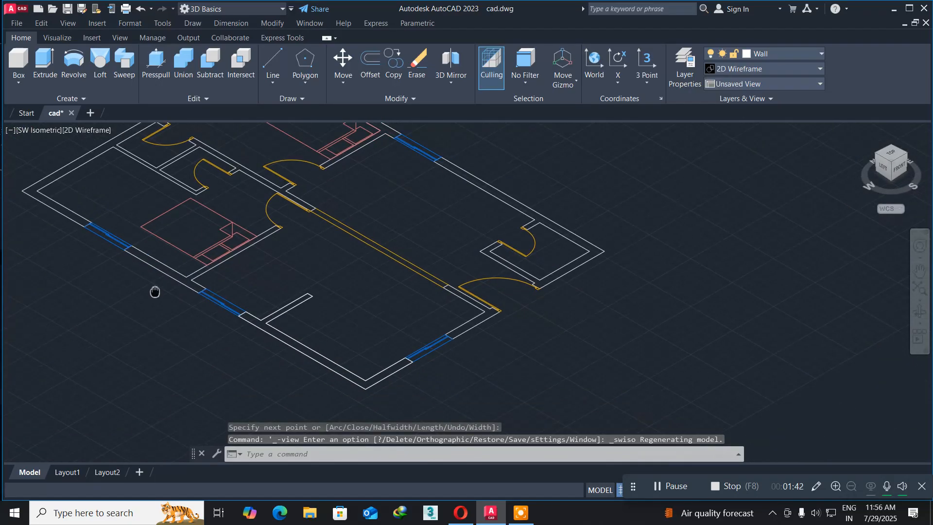
pyautogui.scroll(2, 250, 340)
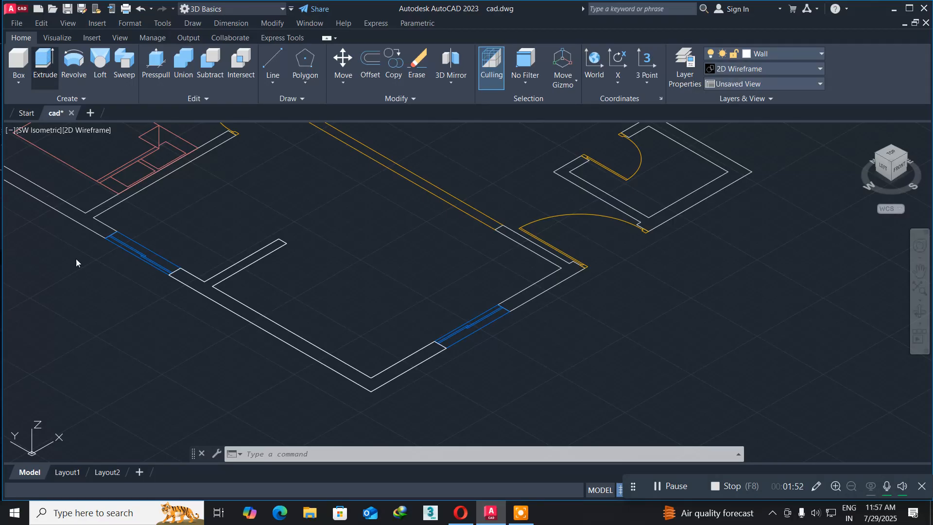
pyautogui.click(215, 302)
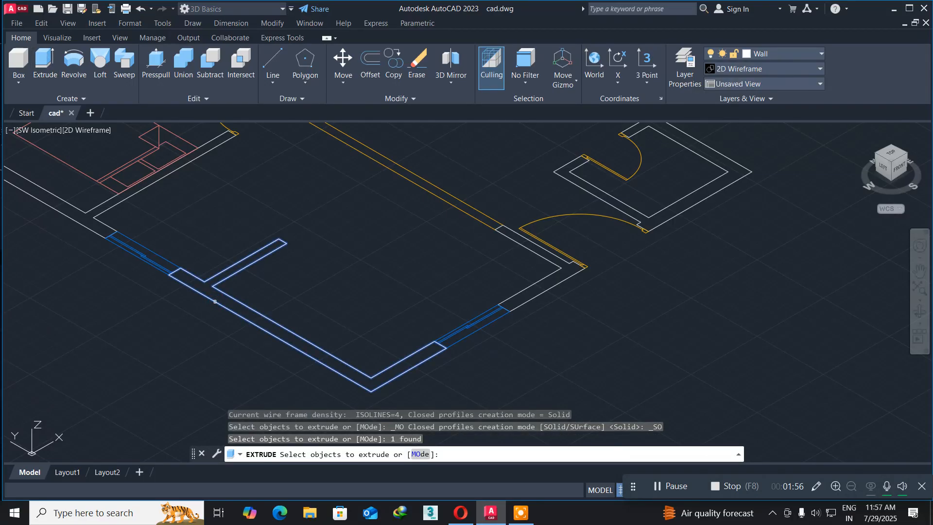
pyautogui.press('Return')
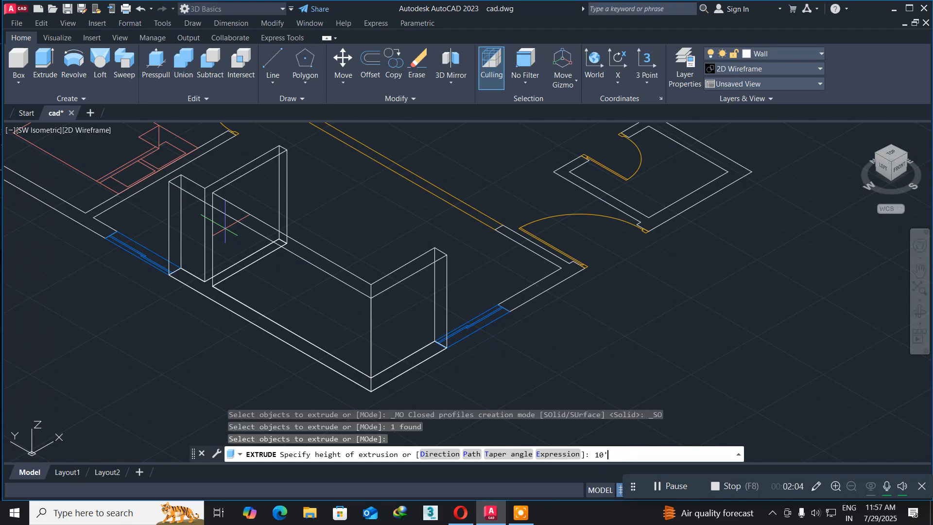
pyautogui.press('Return')
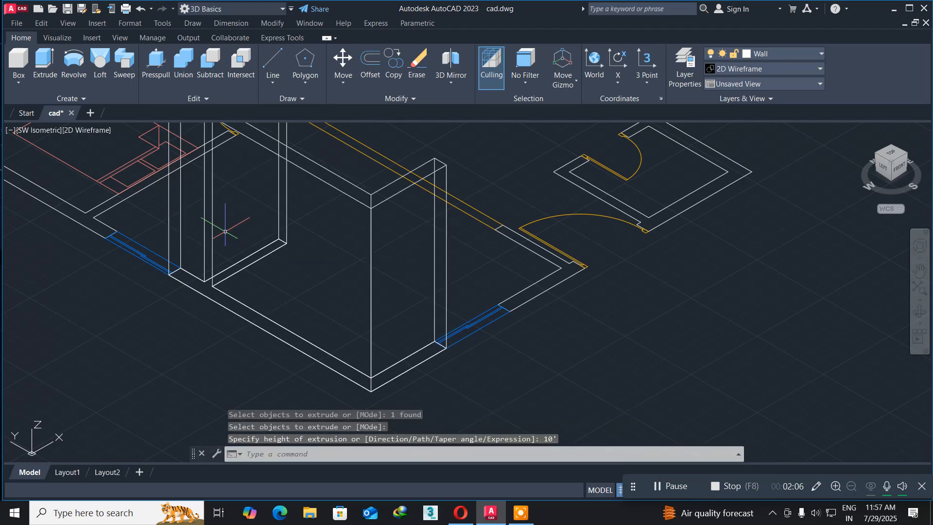
# Switch from the SW Isometric view to the Top view for tracing the front wall between the window and the entrance door.
pyautogui.scroll(-2, 471, 323)
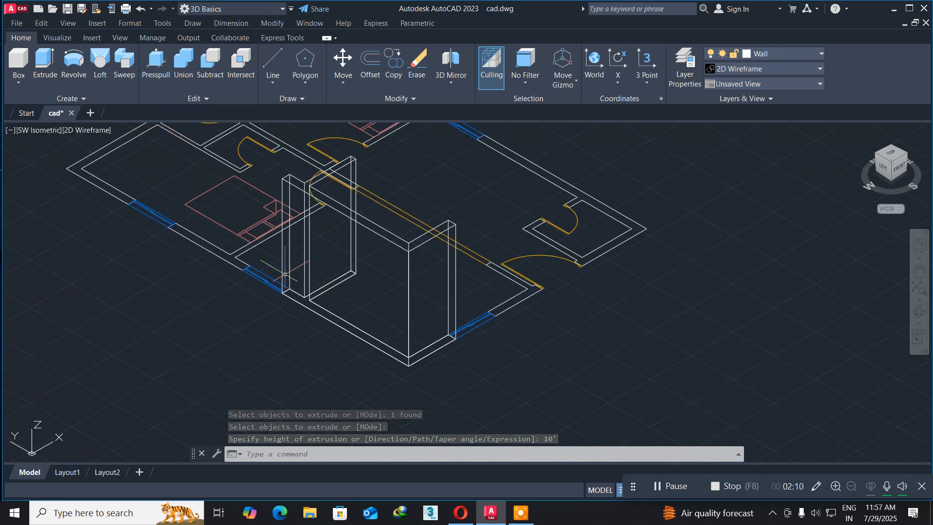
pyautogui.click(38, 130)
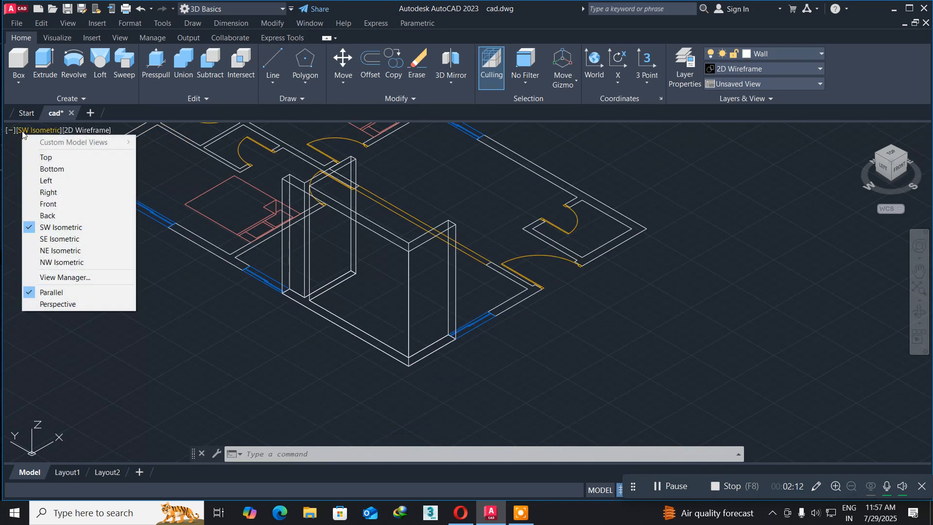
pyautogui.click(40, 154)
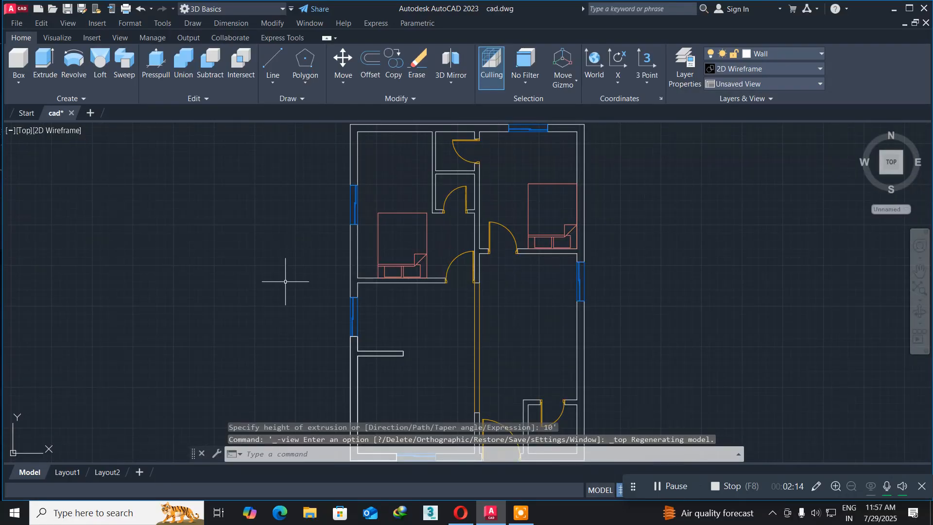
pyautogui.moveTo(396, 321); pyautogui.dragTo(125, 227, button='middle')
pyautogui.scroll(5, 169, 354)
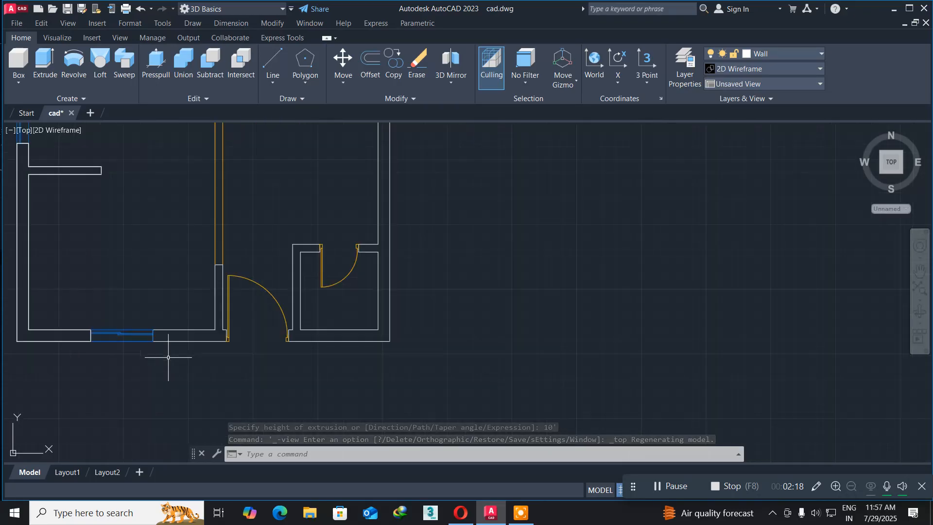
pyautogui.moveTo(175, 340); pyautogui.dragTo(199, 369, button='middle')
# Start a polyline at the front window's outer east corner and trace the outer wall face and door jamb to the partition's east face.
pyautogui.write('p')
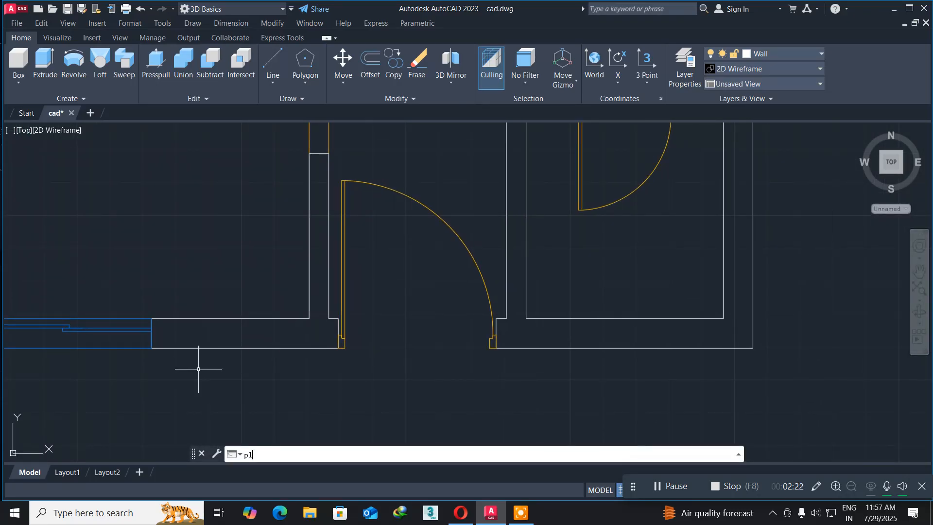
pyautogui.write('l')
pyautogui.press('Return')
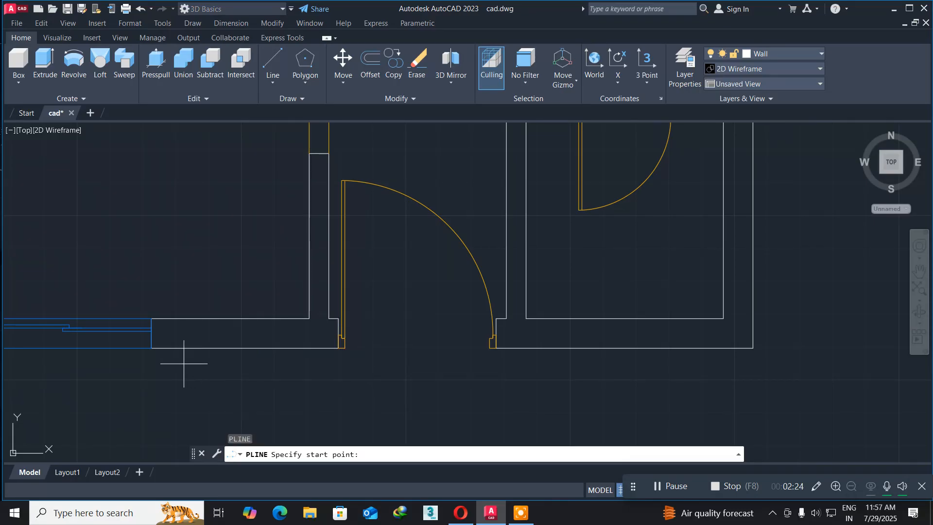
pyautogui.click(151, 348)
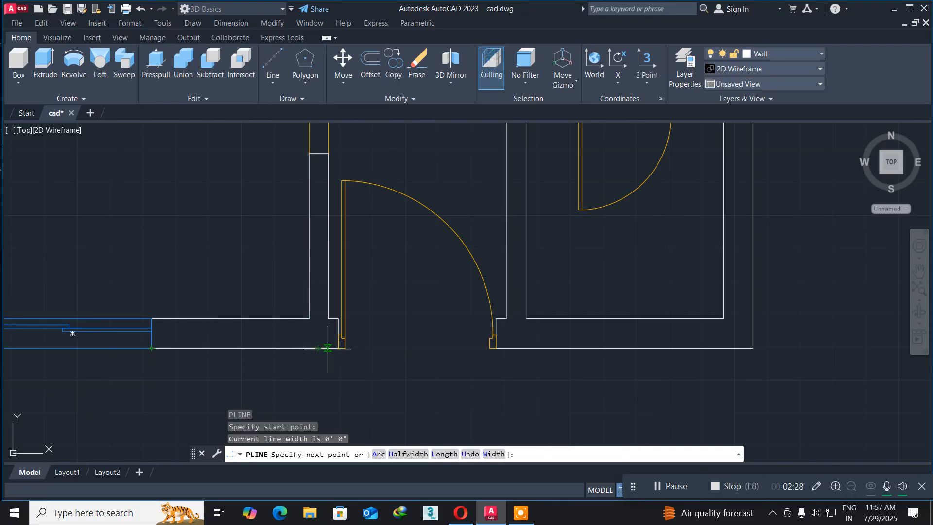
pyautogui.scroll(3, 328, 349)
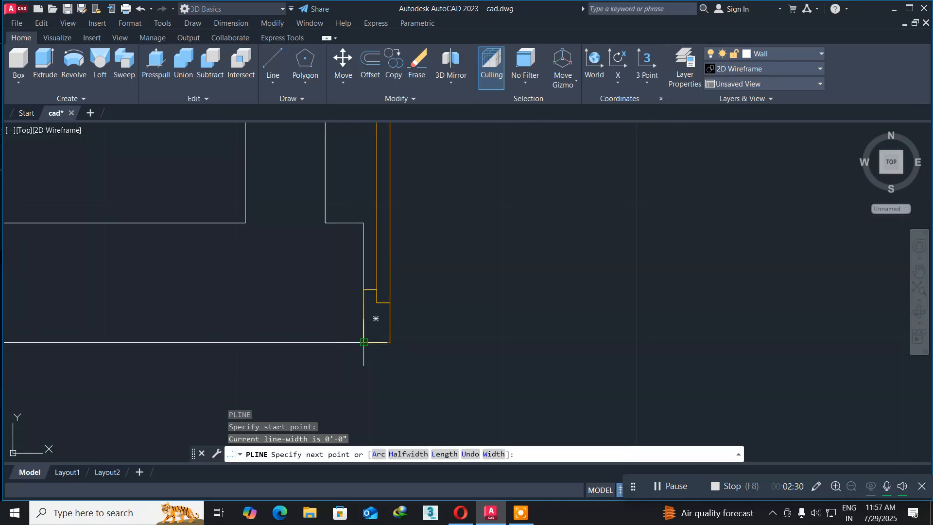
pyautogui.click(363, 342)
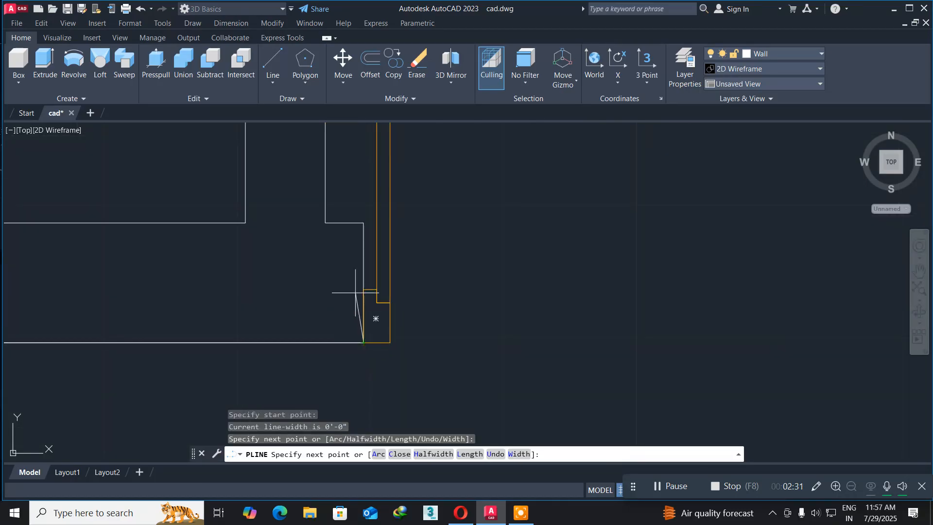
pyautogui.click(363, 223)
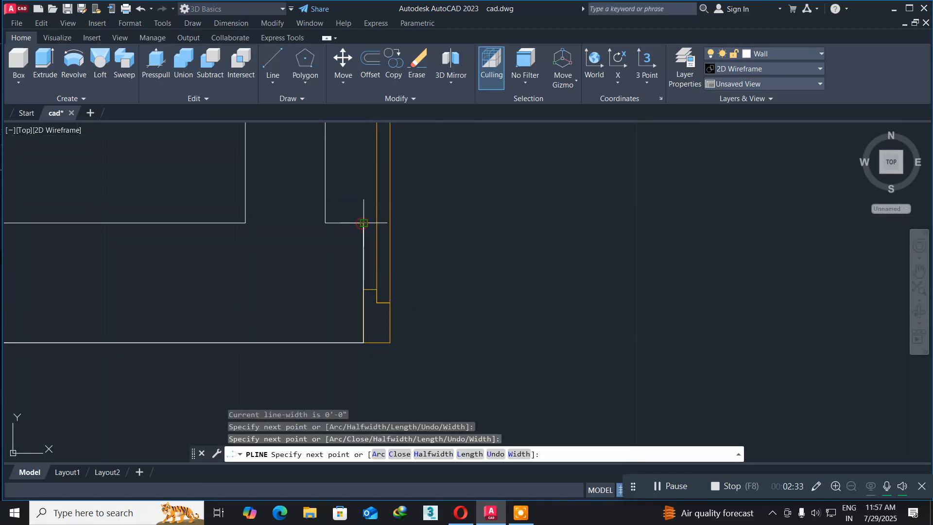
pyautogui.click(326, 223)
# Continue the polyline north along the partition's east face and across its north end.
pyautogui.scroll(-3, 330, 188)
pyautogui.moveTo(333, 183); pyautogui.dragTo(280, 453, button='middle')
pyautogui.scroll(2, 281, 309)
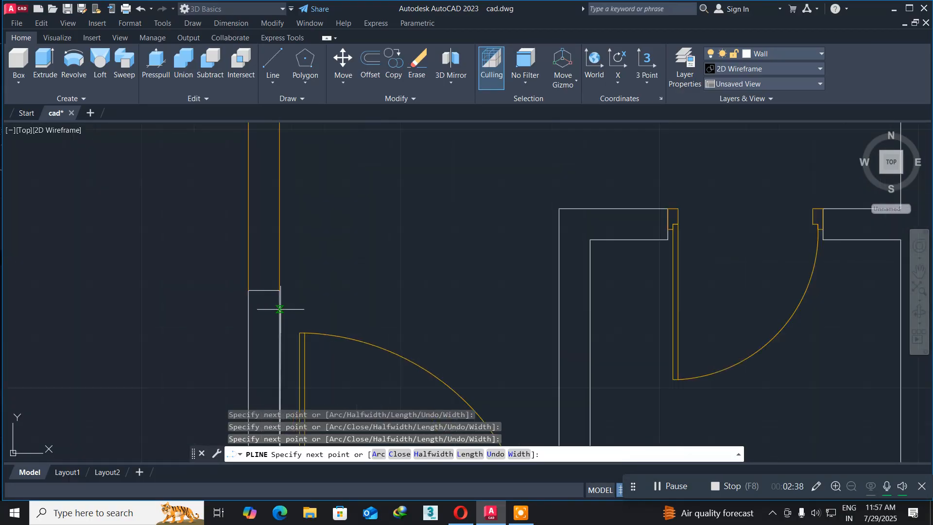
pyautogui.scroll(3, 280, 309)
pyautogui.click(275, 261)
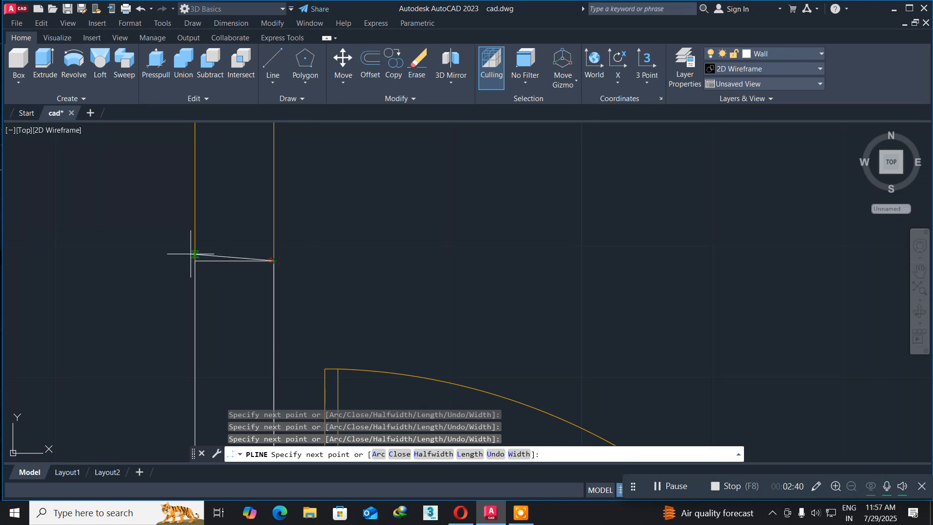
pyautogui.click(195, 261)
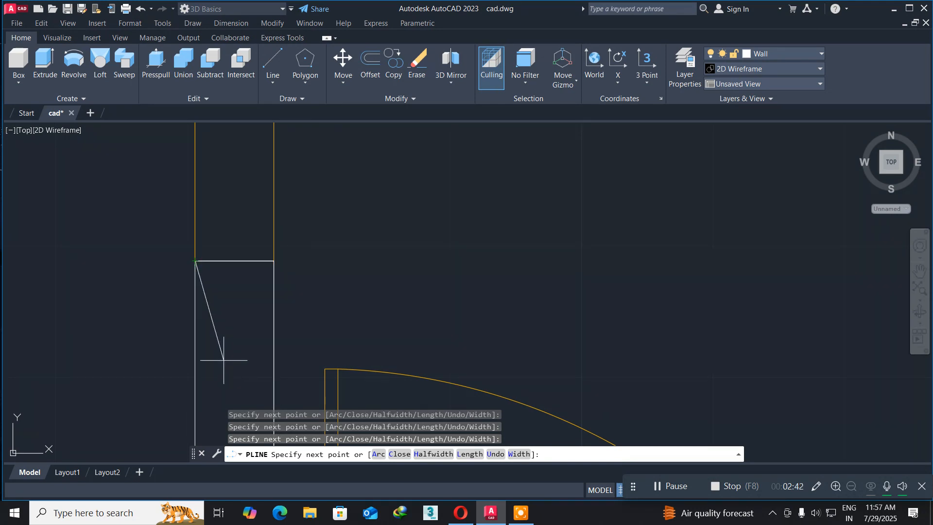
# Continue the polyline down the partition's west face and along the inner front wall, close it at its start point and end it.
pyautogui.moveTo(203, 381)
pyautogui.mouseDown(button='middle')
pyautogui.moveTo(283, 188)
pyautogui.moveTo(361, 119)
pyautogui.mouseUp(button='middle')
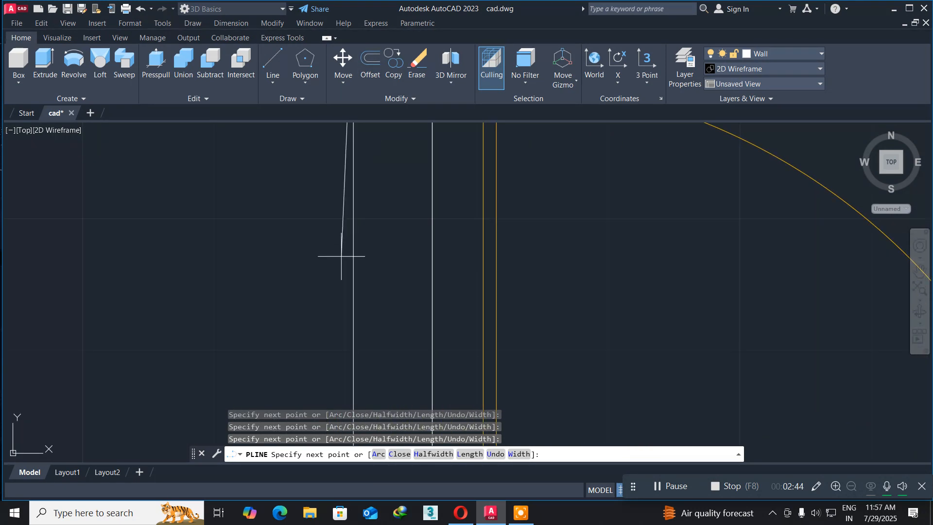
pyautogui.scroll(-3, 345, 266)
pyautogui.moveTo(345, 268); pyautogui.dragTo(330, 182, button='middle')
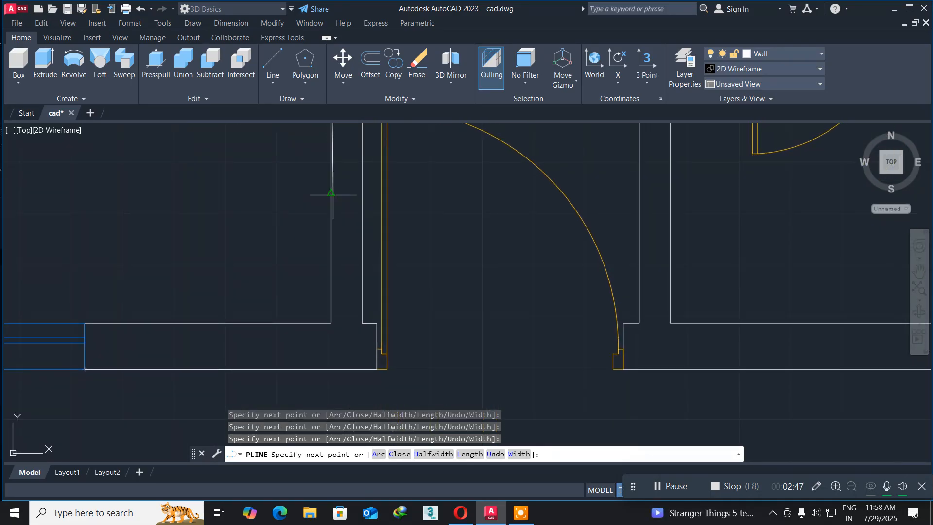
pyautogui.click(332, 324)
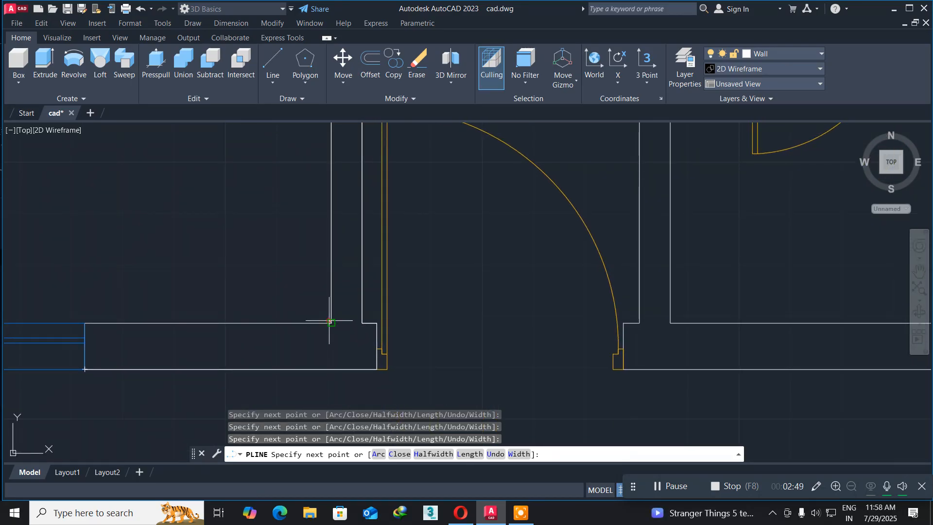
pyautogui.click(84, 322)
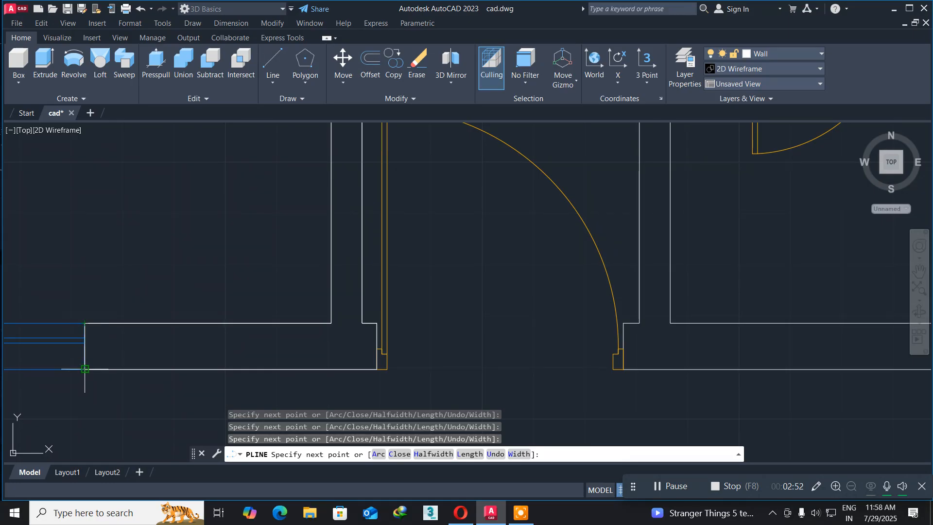
pyautogui.click(84, 369)
pyautogui.press('Return')
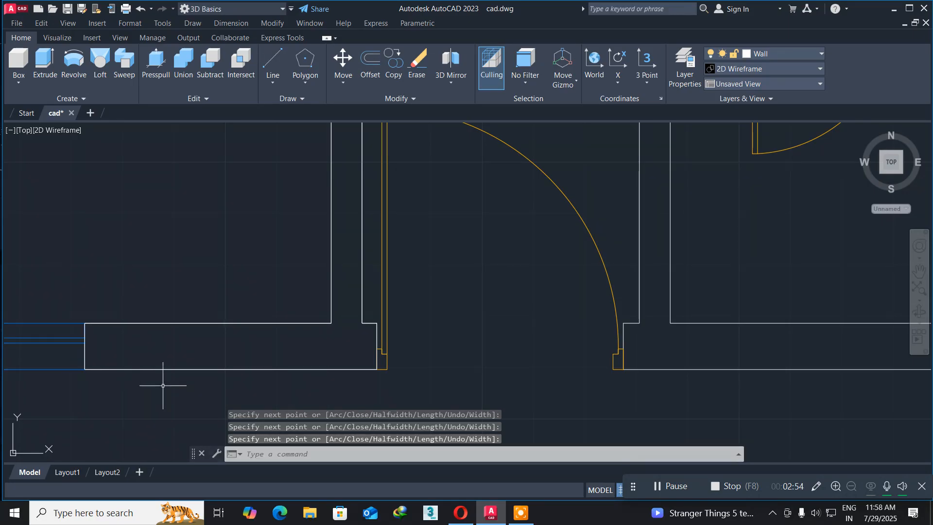
# Switch to the SW Isometric view and extrude the traced L-shaped wall outline beside the entrance door to a height of 10'.
pyautogui.click(23, 131)
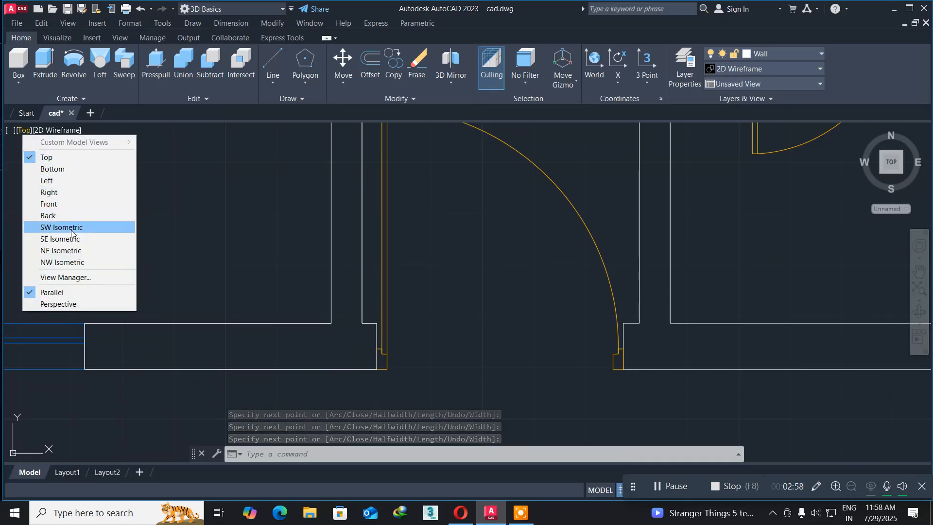
pyautogui.click(71, 228)
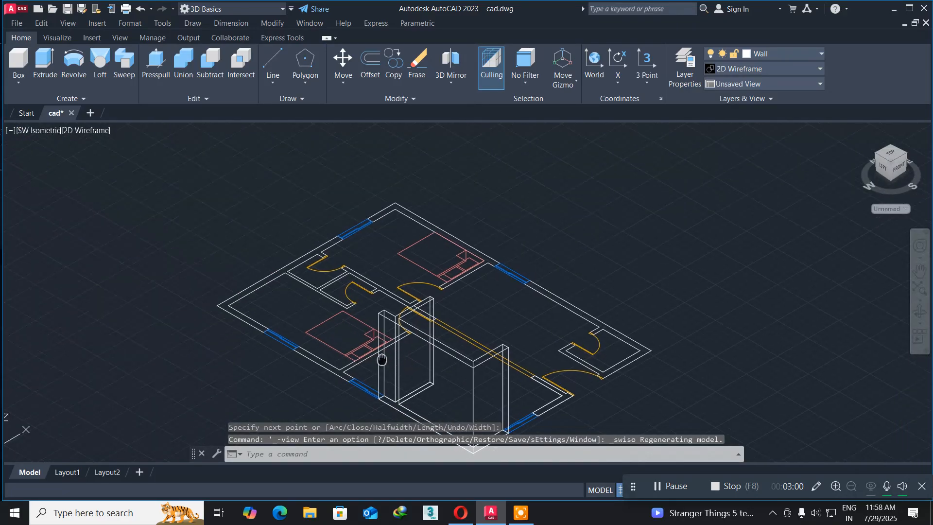
pyautogui.moveTo(381, 360)
pyautogui.mouseDown(button='middle')
pyautogui.moveTo(163, 292)
pyautogui.moveTo(176, 293)
pyautogui.mouseUp(button='middle')
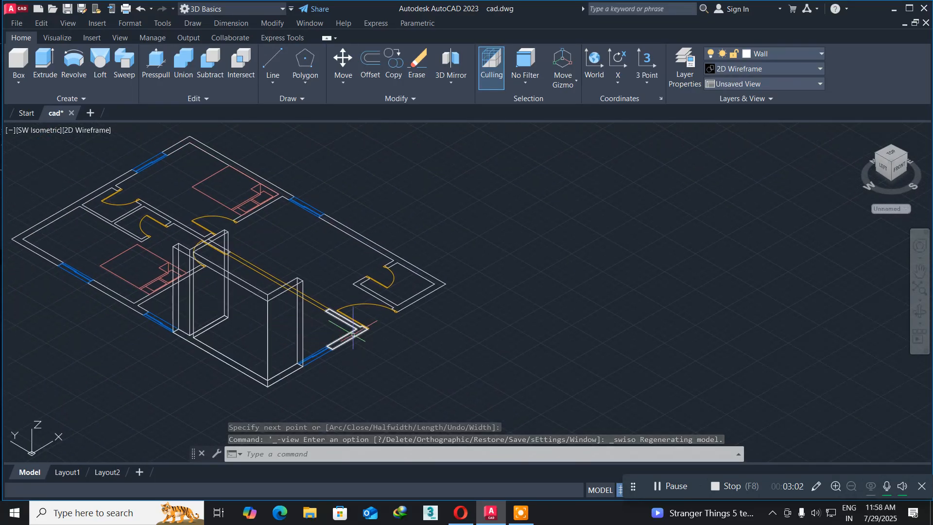
pyautogui.scroll(5, 353, 334)
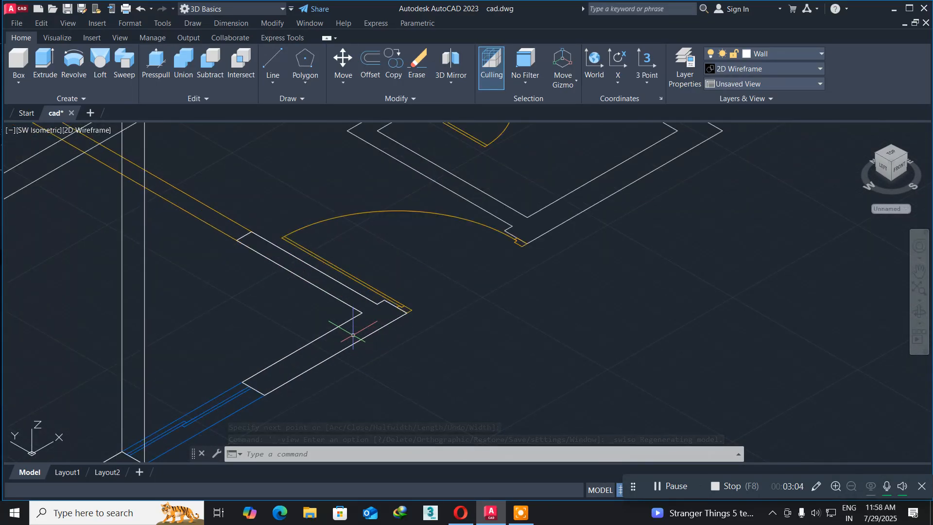
pyautogui.write('x')
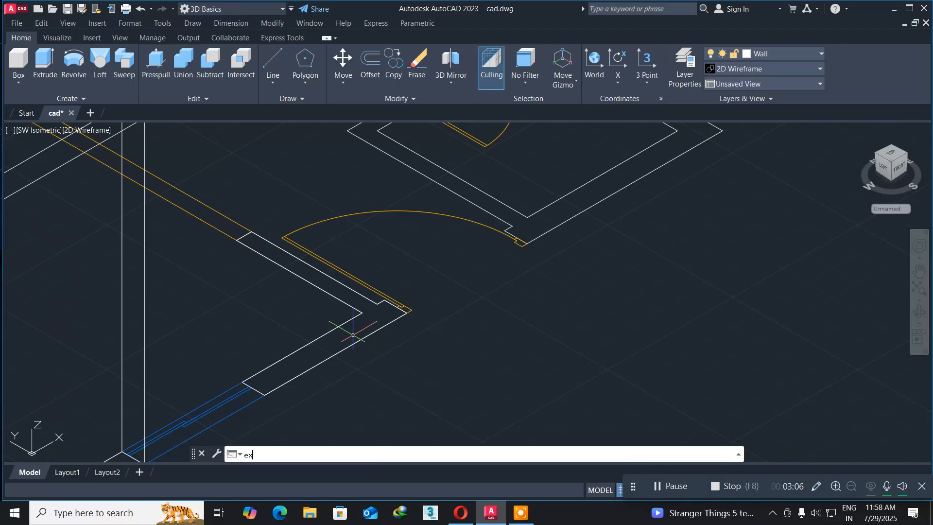
pyautogui.write('t')
pyautogui.press('Return')
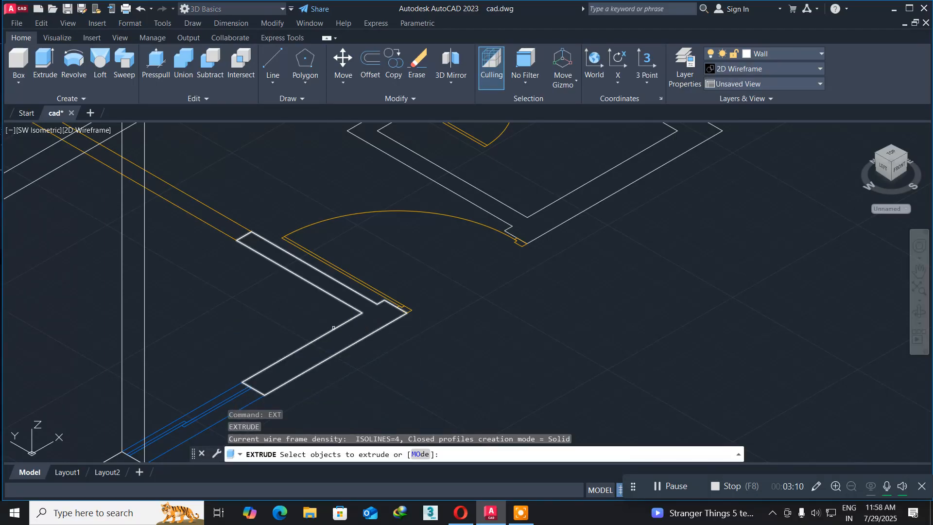
pyautogui.click(333, 331)
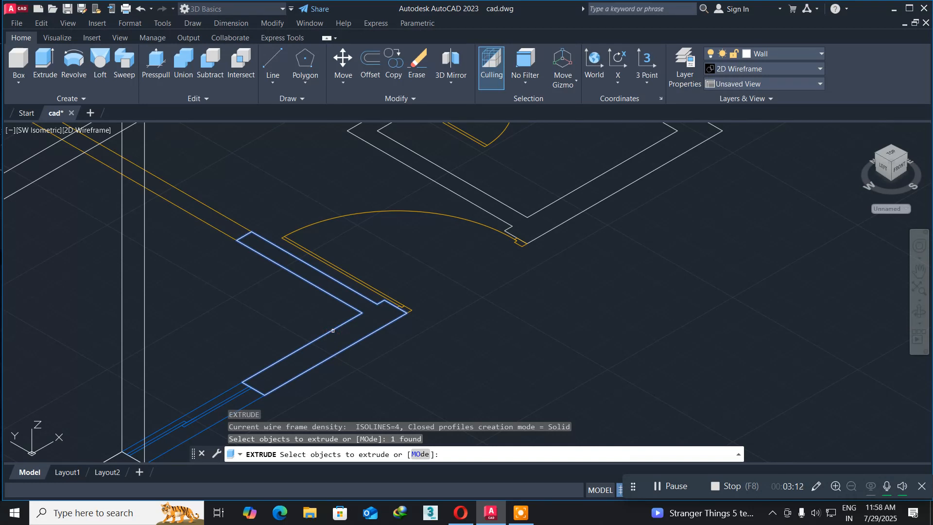
pyautogui.press('Return')
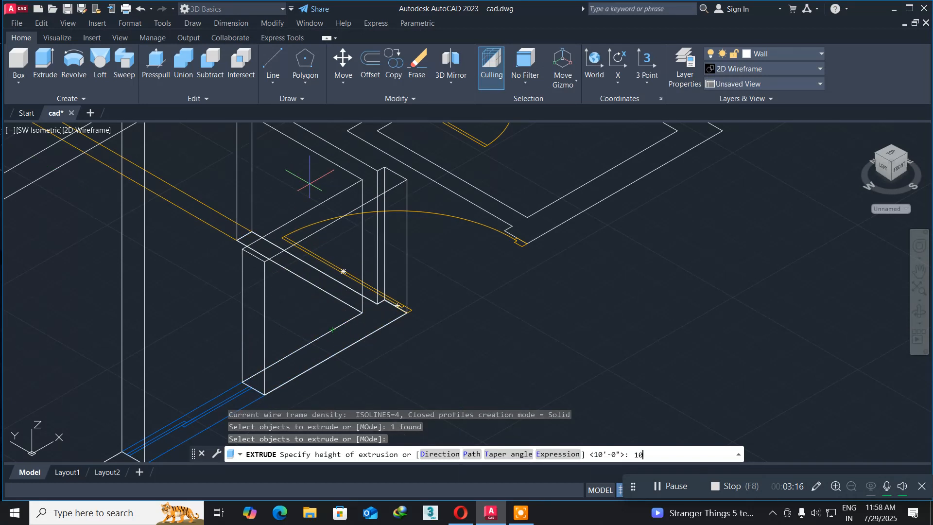
pyautogui.write("10'")
pyautogui.press('Return')
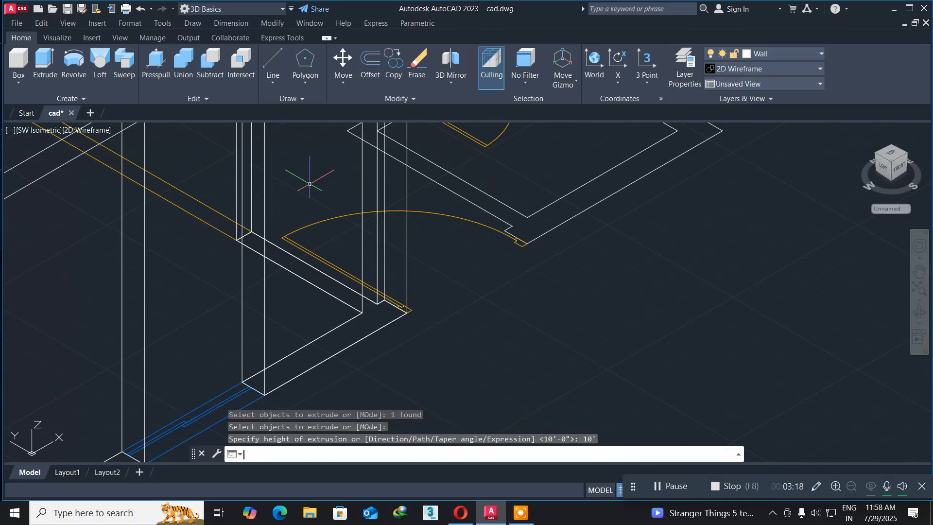
# Return to the Top view at the front wall of the small southeast room, east of the entrance door.
pyautogui.scroll(-4, 280, 200)
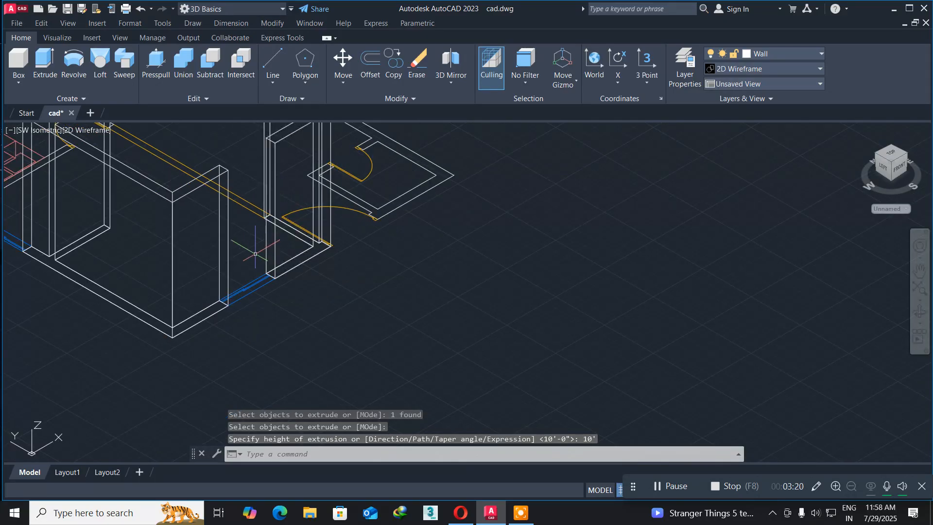
pyautogui.moveTo(255, 253); pyautogui.dragTo(286, 365, button='middle')
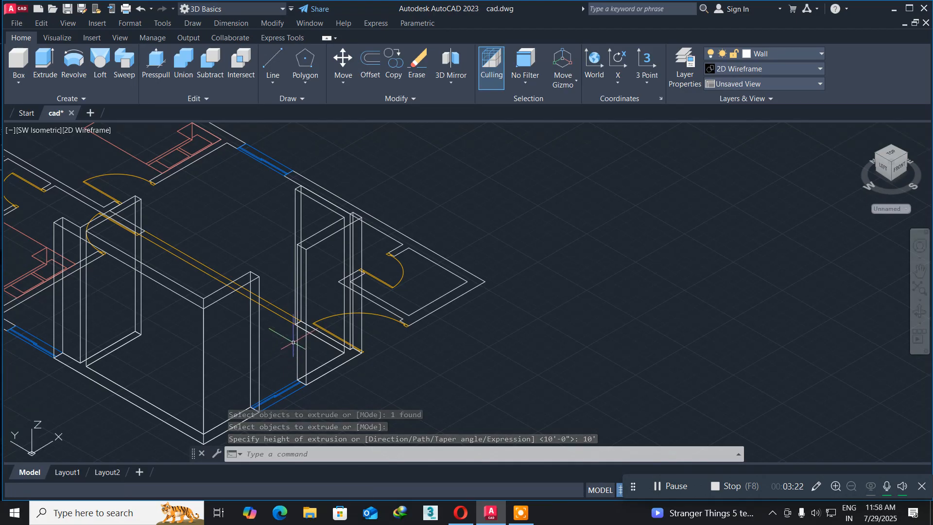
pyautogui.moveTo(175, 346); pyautogui.dragTo(350, 350, button='middle')
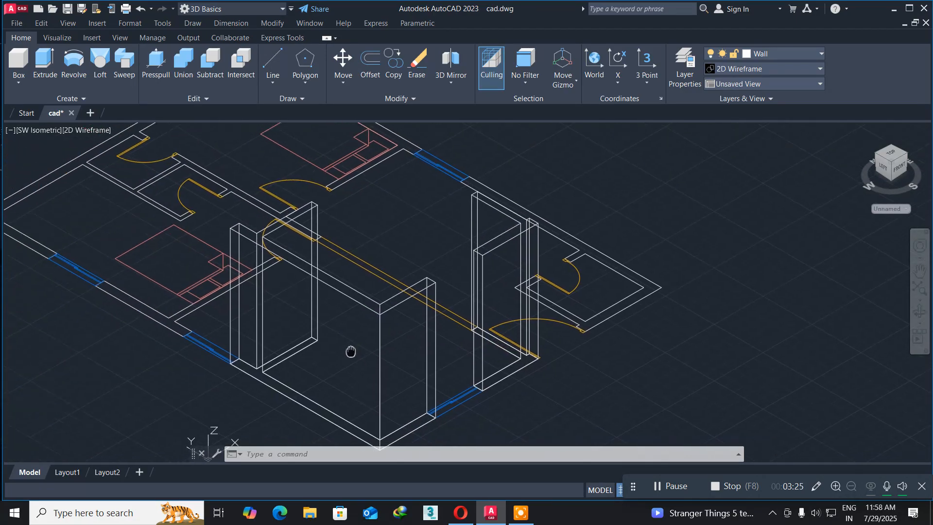
pyautogui.click(17, 131)
pyautogui.click(47, 156)
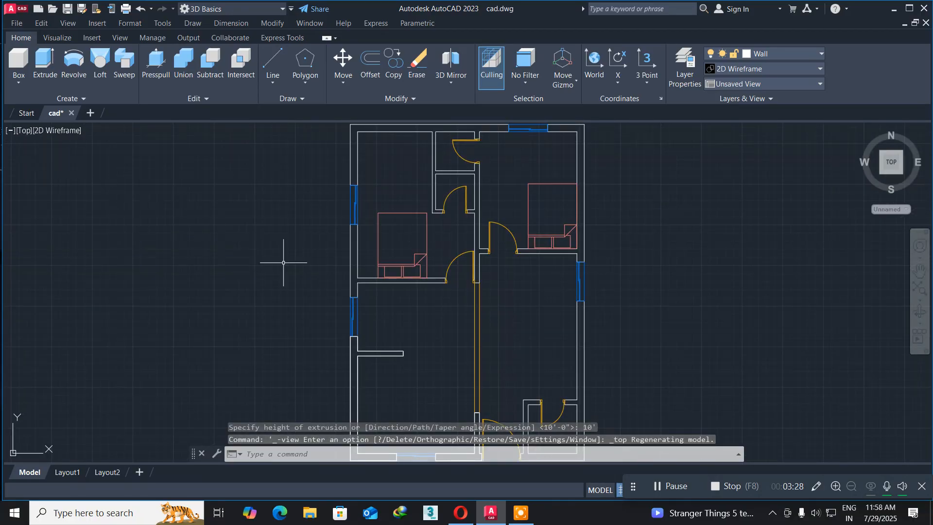
pyautogui.moveTo(301, 316); pyautogui.dragTo(240, 270, button='middle')
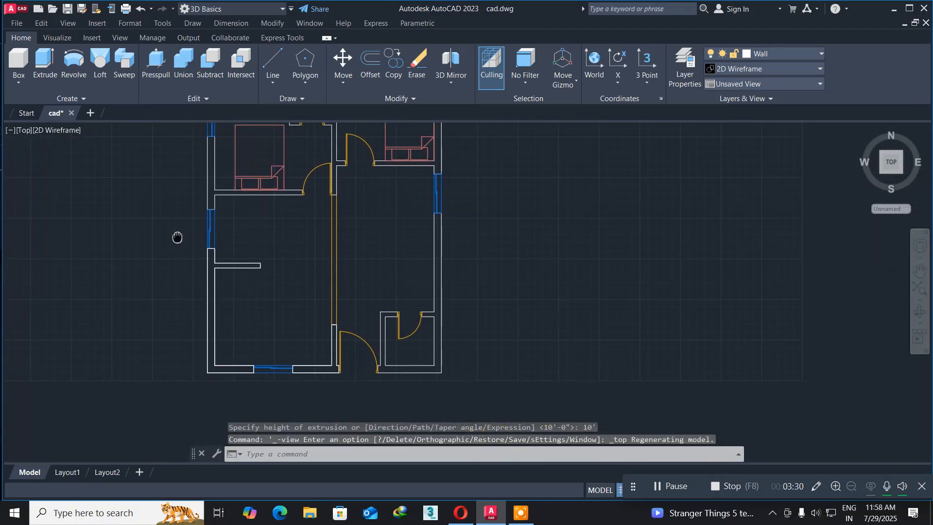
pyautogui.scroll(6, 410, 370)
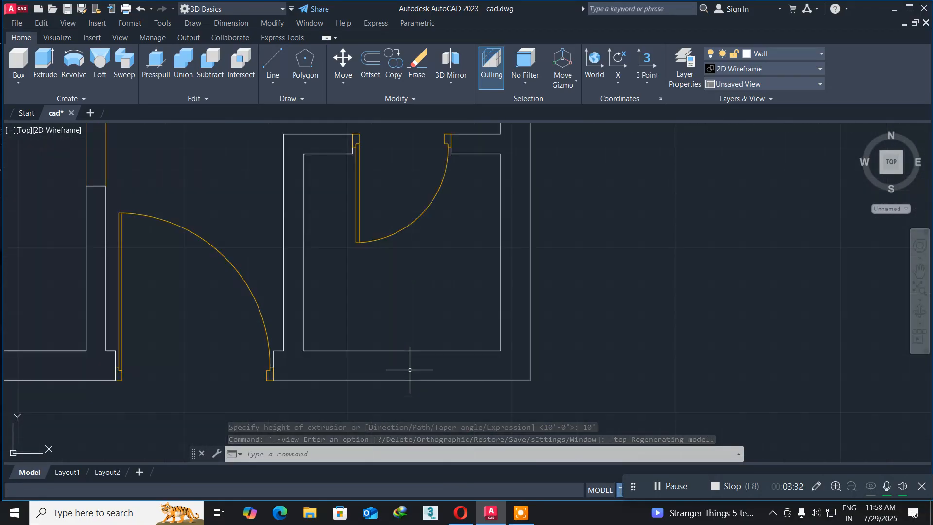
pyautogui.moveTo(365, 344); pyautogui.dragTo(287, 313, button='middle')
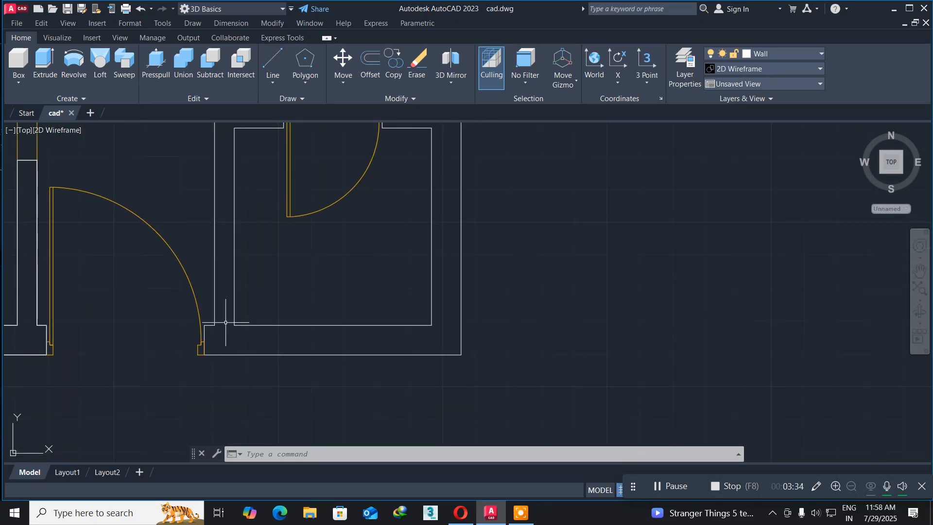
pyautogui.scroll(2, 218, 329)
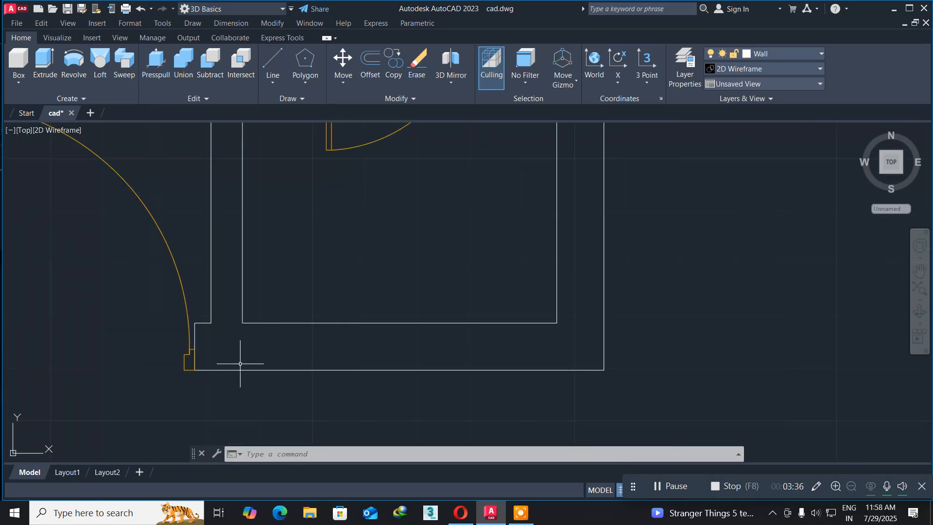
# Start a polyline at the front wall's end beside the entrance door and trace the outer front and east faces, then across the wall end at the east window.
pyautogui.press('Return')
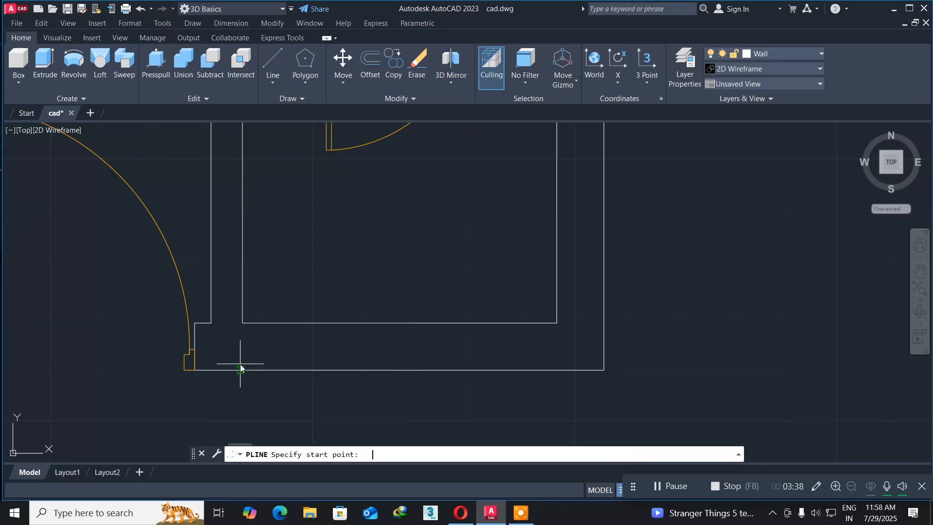
pyautogui.click(194, 370)
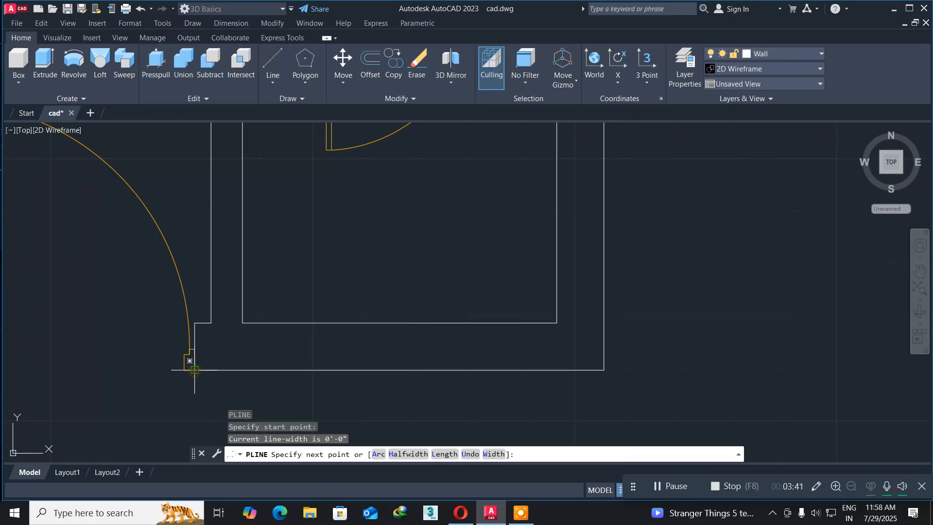
pyautogui.click(604, 369)
pyautogui.moveTo(605, 188); pyautogui.dragTo(590, 387, button='middle')
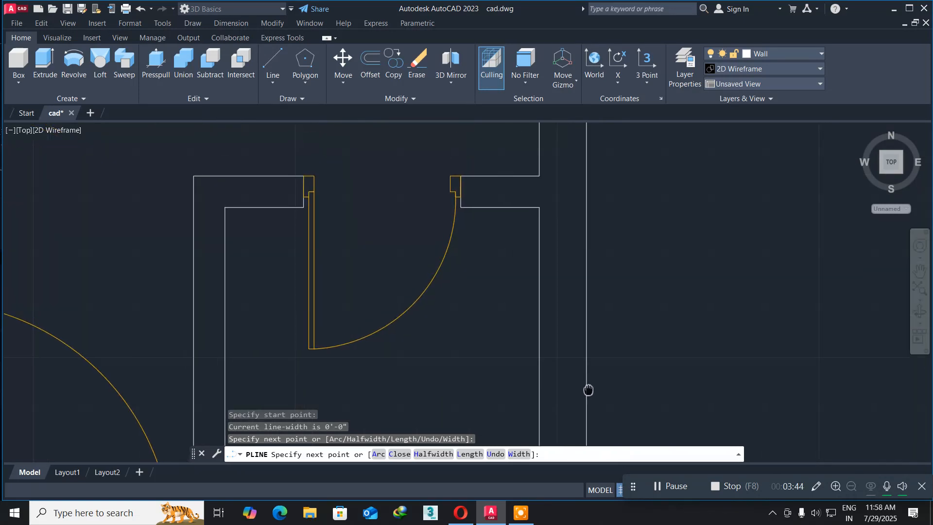
pyautogui.scroll(-2, 628, 252)
pyautogui.moveTo(617, 189)
pyautogui.mouseDown(button='middle')
pyautogui.moveTo(519, 379)
pyautogui.moveTo(483, 402)
pyautogui.mouseUp(button='middle')
pyautogui.scroll(5, 484, 187)
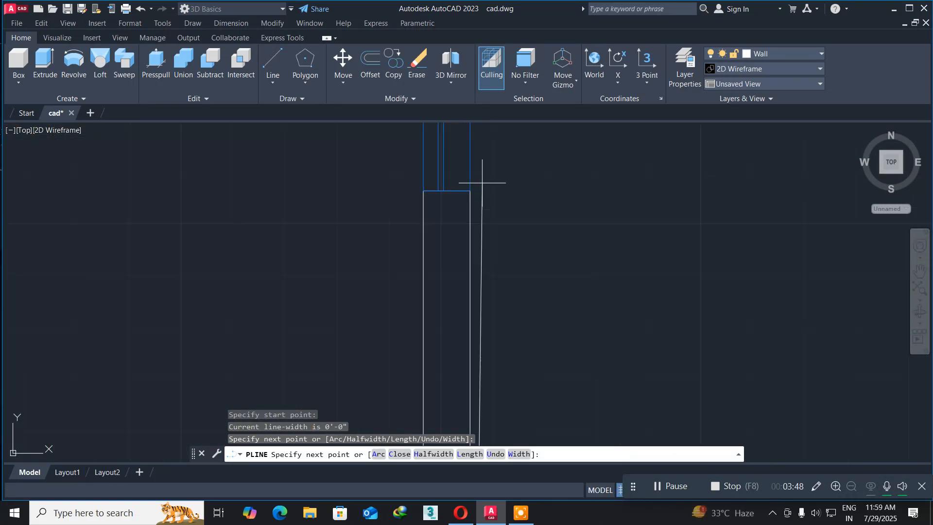
pyautogui.click(462, 194)
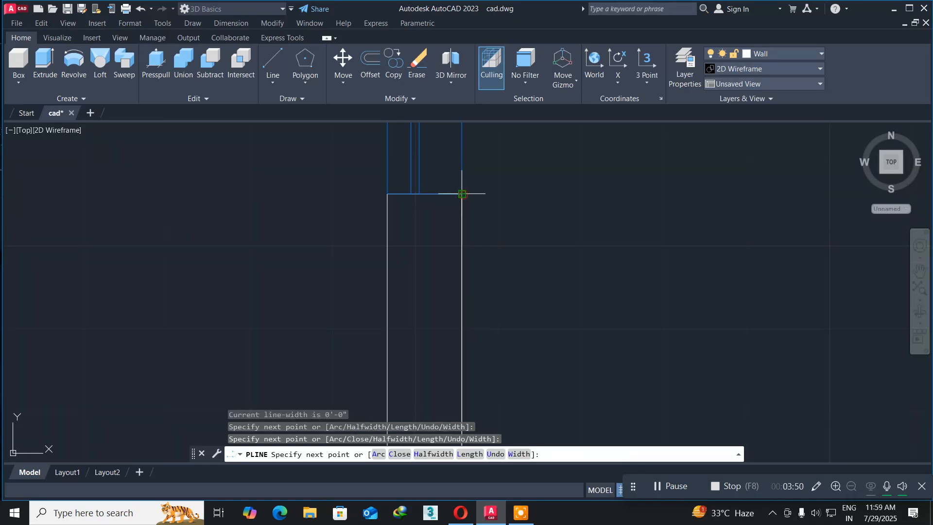
pyautogui.click(387, 194)
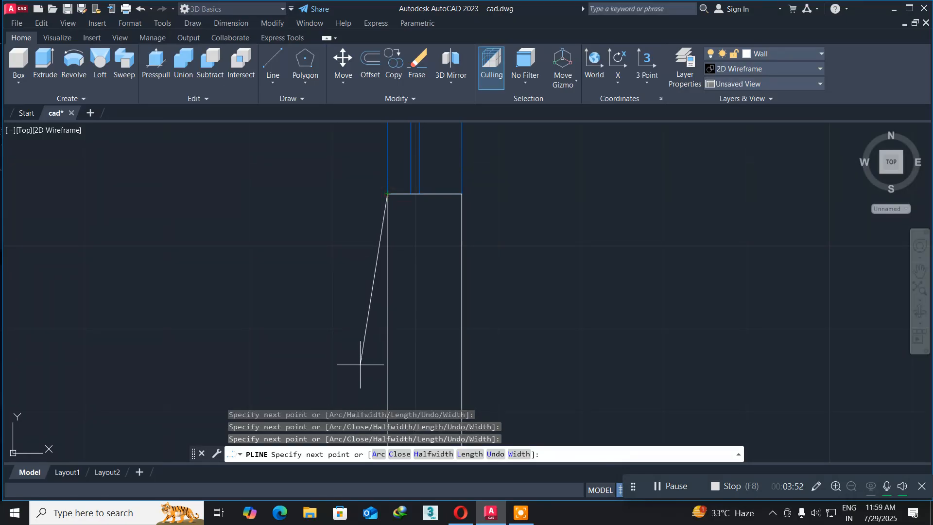
# Continue the polyline down the east wall's inner face and around the short wall stub east of the small southeast room's door.
pyautogui.moveTo(364, 369); pyautogui.dragTo(394, 155, button='middle')
pyautogui.moveTo(386, 397); pyautogui.dragTo(422, 128, button='middle')
pyautogui.moveTo(438, 351)
pyautogui.mouseDown(button='middle')
pyautogui.moveTo(462, 338)
pyautogui.moveTo(479, 187)
pyautogui.moveTo(474, 97)
pyautogui.mouseUp(button='middle')
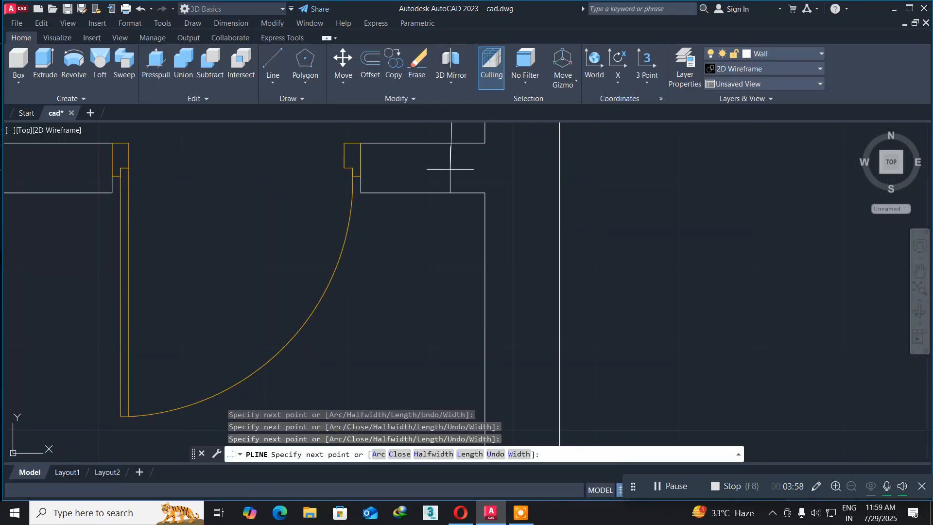
pyautogui.moveTo(444, 162); pyautogui.dragTo(428, 343, button='middle')
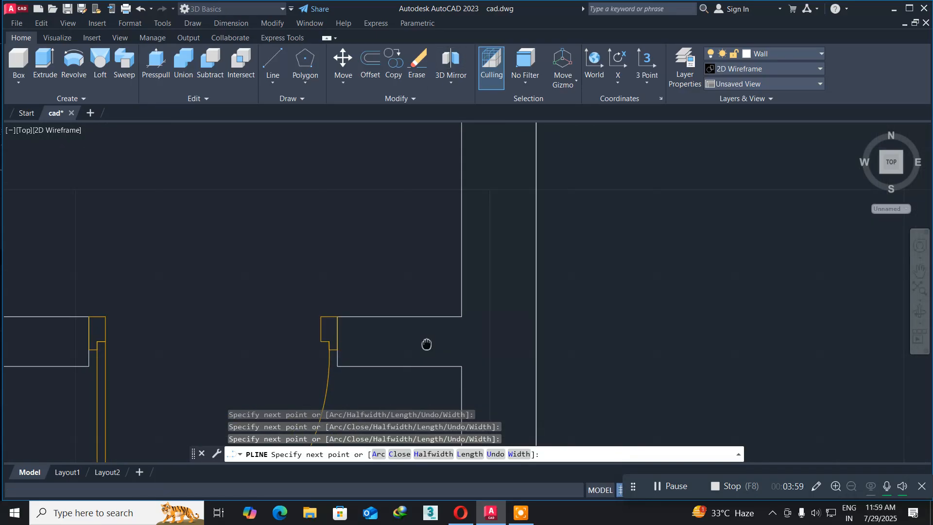
pyautogui.click(461, 316)
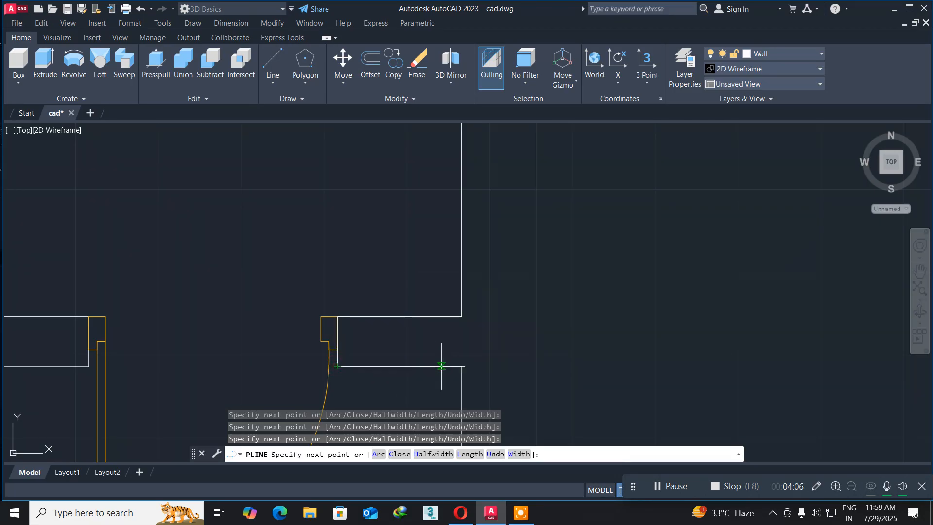
# Continue the polyline along the small southeast room's inner east and front wall faces to its inner southwest corner.
pyautogui.moveTo(462, 366); pyautogui.dragTo(445, 197, button='middle')
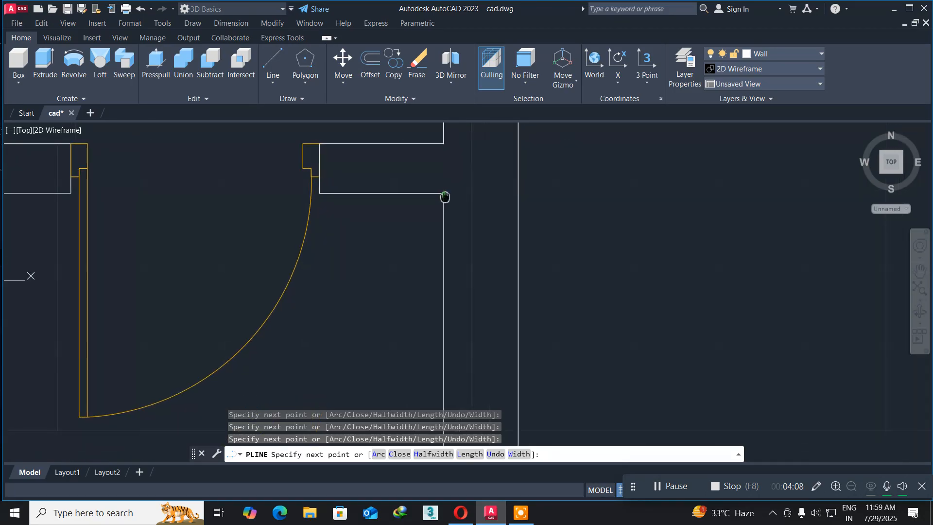
pyautogui.moveTo(417, 358); pyautogui.dragTo(423, 150, button='middle')
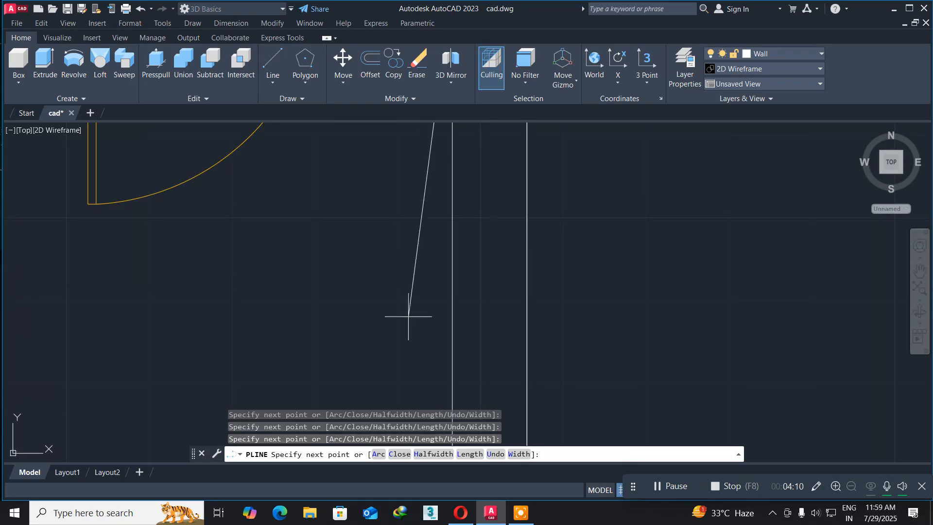
pyautogui.scroll(-2, 407, 329)
pyautogui.scroll(-2, 407, 328)
pyautogui.moveTo(417, 323); pyautogui.dragTo(385, 267, button='middle')
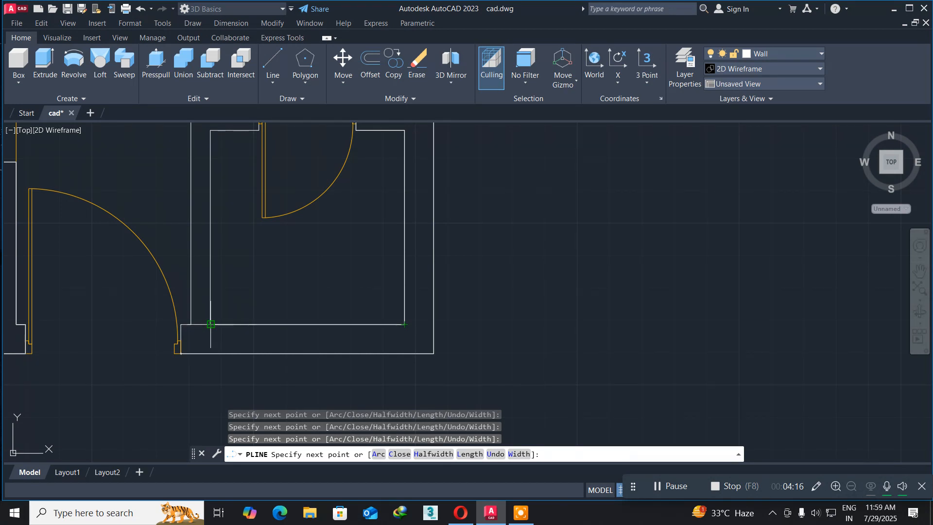
# Continue the polyline up the room's inner west face and around the wall end west of its door to the outer northwest corner.
pyautogui.moveTo(218, 194)
pyautogui.mouseDown(button='middle')
pyautogui.moveTo(265, 302)
pyautogui.moveTo(261, 325)
pyautogui.mouseUp(button='middle')
pyautogui.scroll(5, 266, 276)
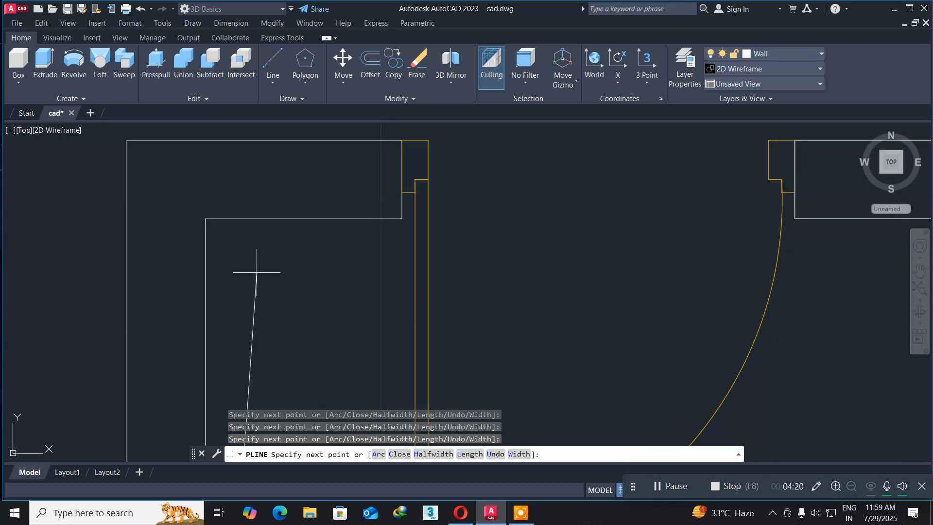
pyautogui.click(207, 218)
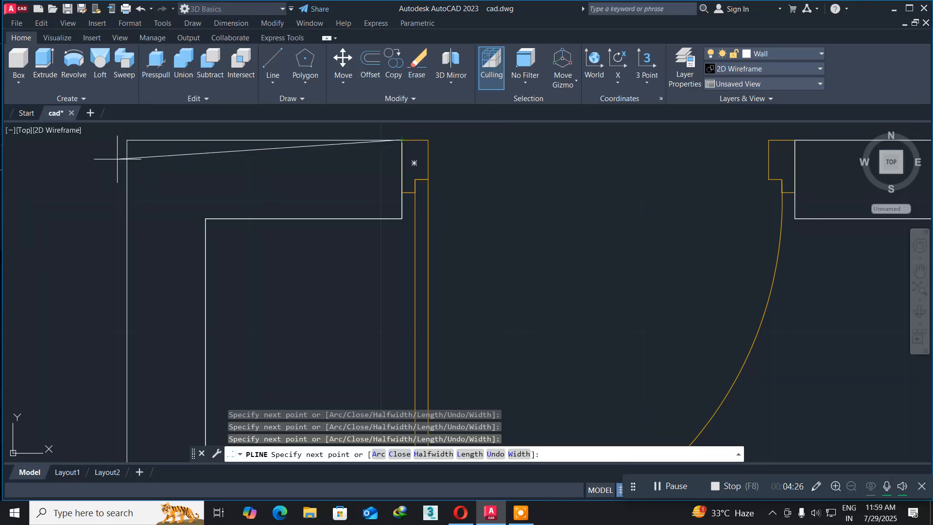
pyautogui.click(127, 140)
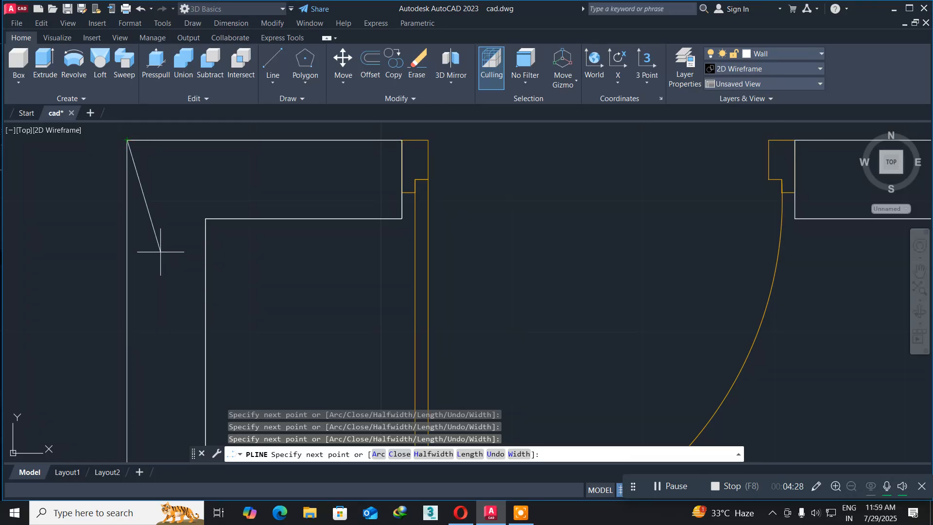
# Continue the polyline down the room's outer west face, around the entrance-door jamb to its start point, and end it.
pyautogui.scroll(-5, 156, 251)
pyautogui.moveTo(171, 312); pyautogui.dragTo(225, 198, button='middle')
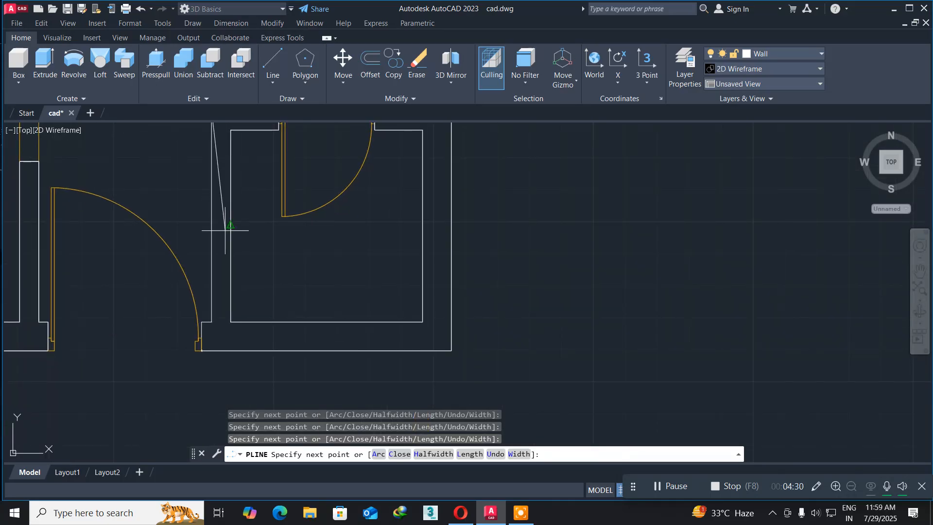
pyautogui.scroll(3, 235, 271)
pyautogui.moveTo(205, 333)
pyautogui.mouseDown(button='middle')
pyautogui.moveTo(254, 277)
pyautogui.moveTo(313, 177)
pyautogui.mouseUp(button='middle')
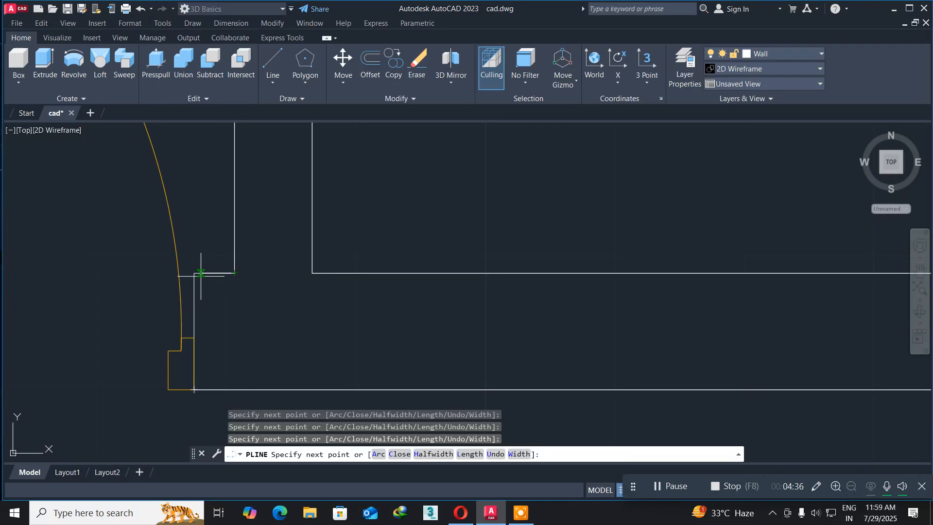
pyautogui.click(194, 389)
pyautogui.press('Return')
# Switch to the SW Isometric view at the traced walls of the small southeast room.
pyautogui.scroll(-8, 354, 263)
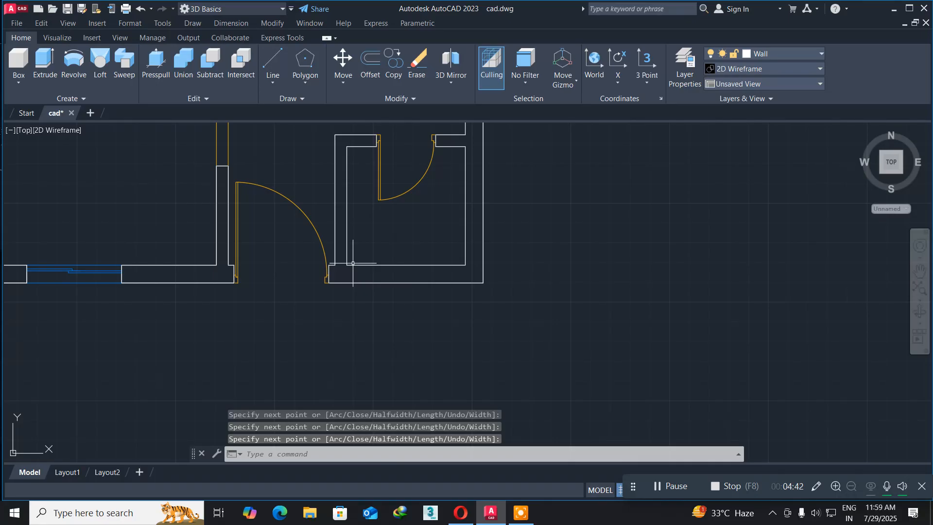
pyautogui.moveTo(309, 248); pyautogui.dragTo(327, 333, button='middle')
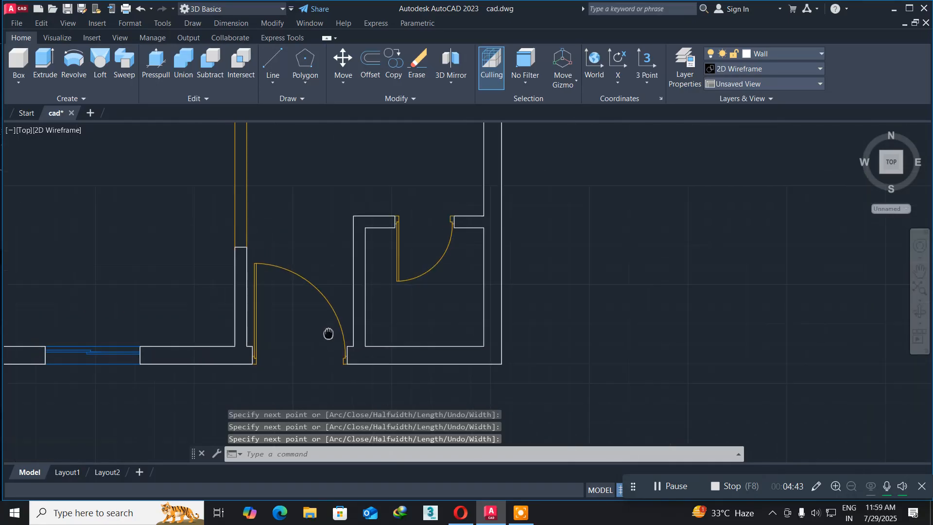
pyautogui.click(23, 131)
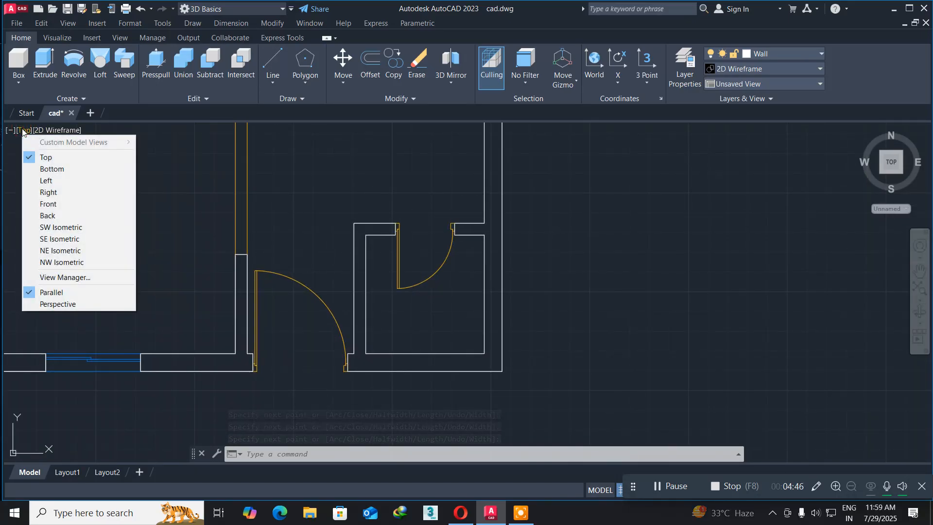
pyautogui.click(55, 227)
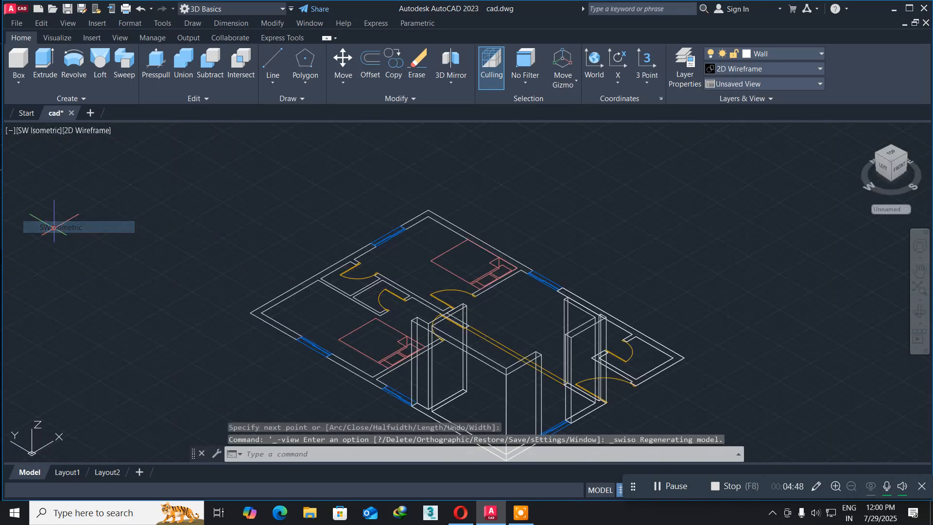
pyautogui.moveTo(657, 359); pyautogui.dragTo(379, 316, button='middle')
pyautogui.scroll(4, 398, 324)
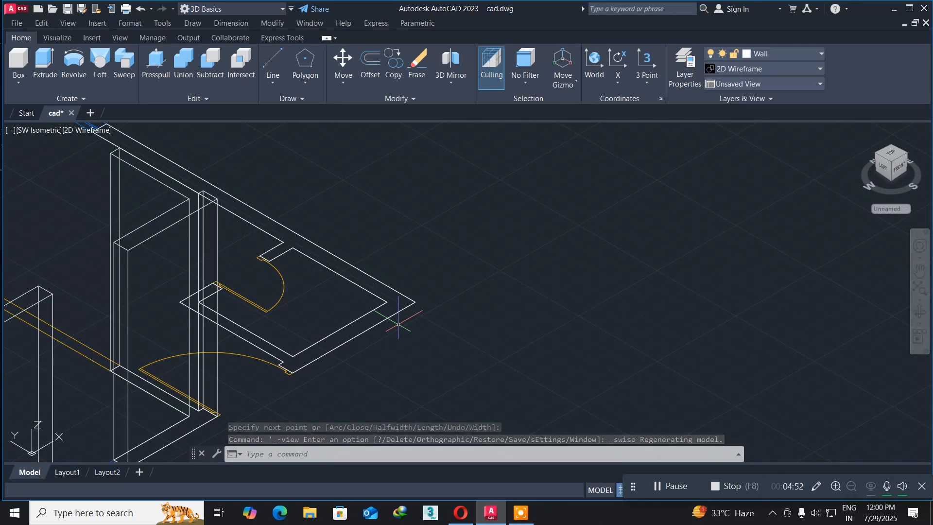
# Extrude the traced wall outline around the small southeast room to a height of 10'.
pyautogui.write('e')
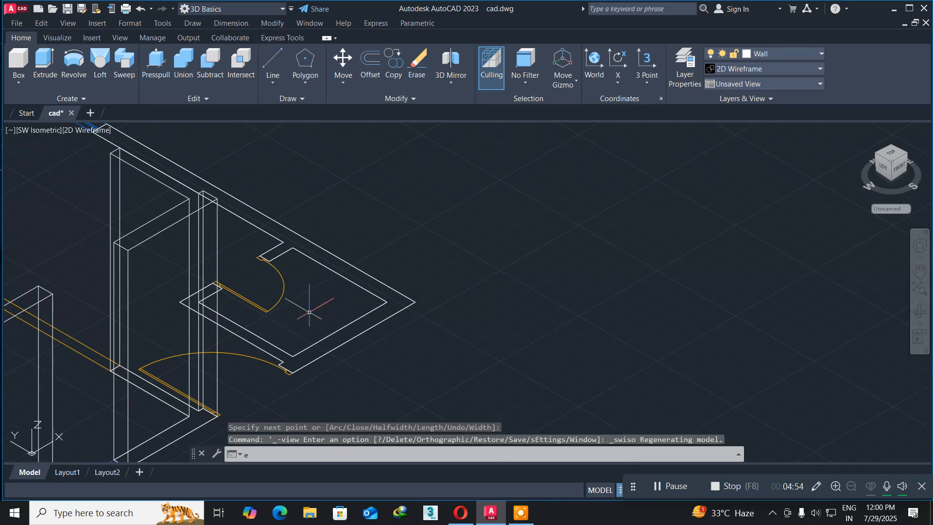
pyautogui.write('xt')
pyautogui.press('Return')
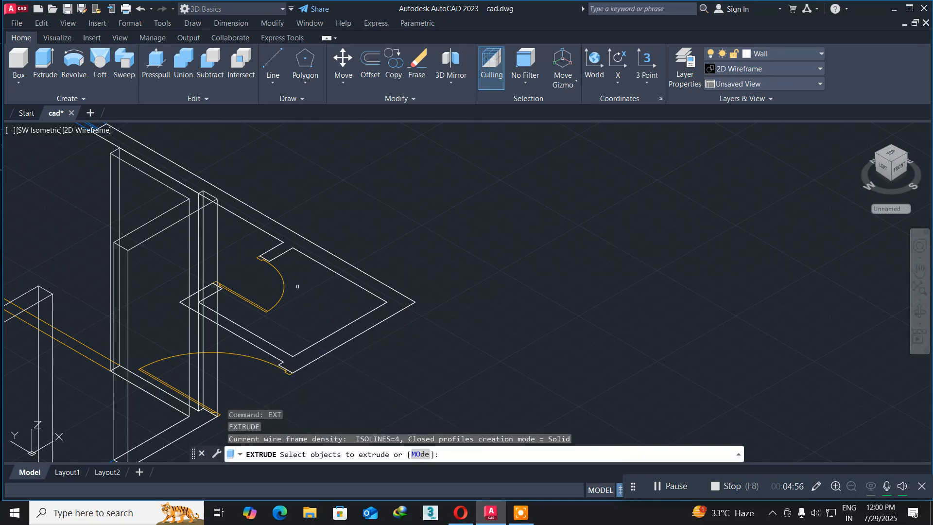
pyautogui.click(306, 256)
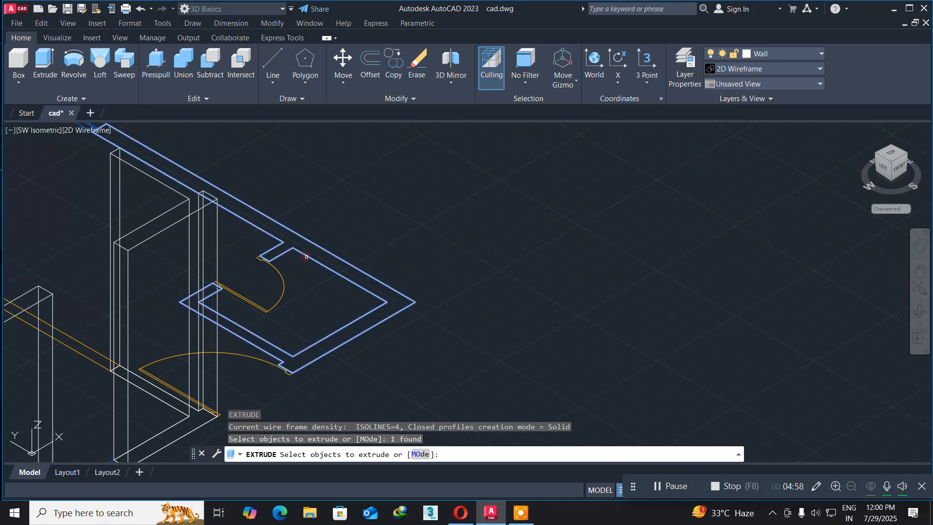
pyautogui.press('Return')
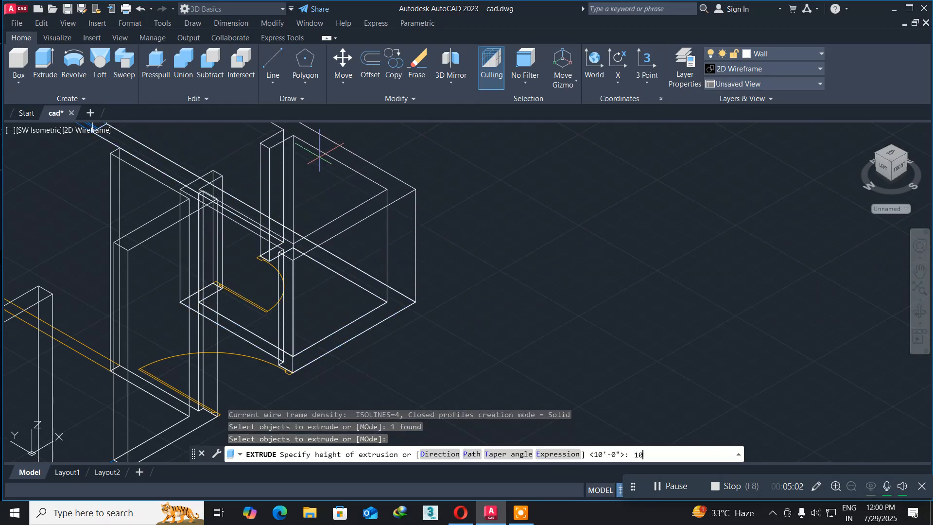
pyautogui.write("10'")
pyautogui.press('Return')
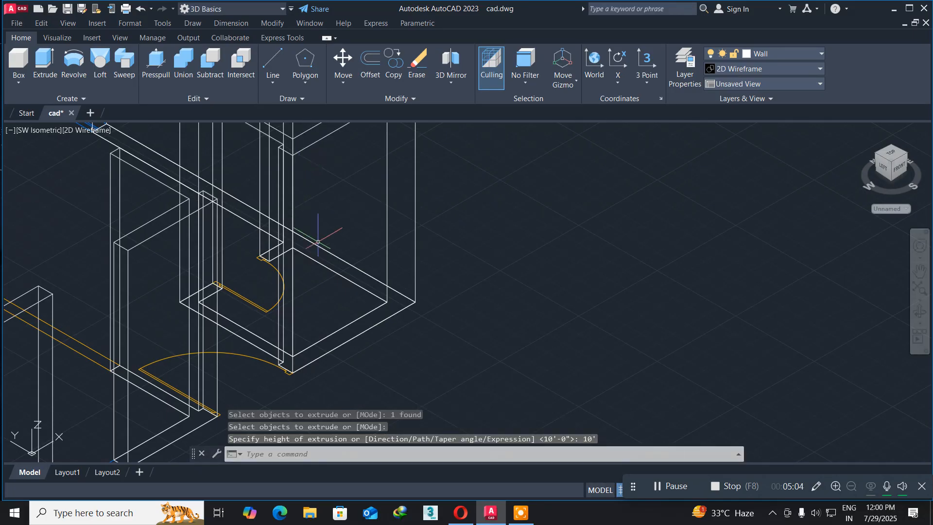
# Return to the Top view at the two bedrooms, with the west wall segment between the windows in view.
pyautogui.scroll(-5, 331, 256)
pyautogui.moveTo(332, 256); pyautogui.dragTo(422, 304, button='middle')
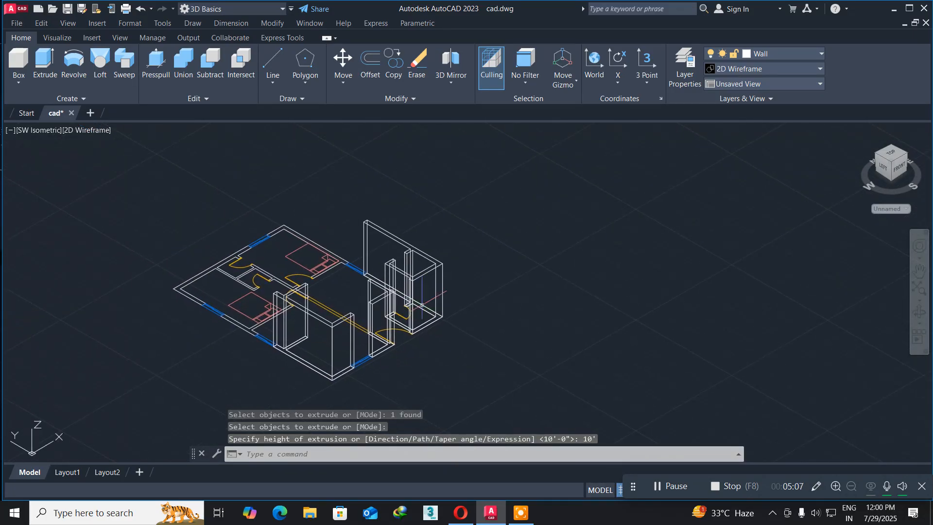
pyautogui.click(19, 133)
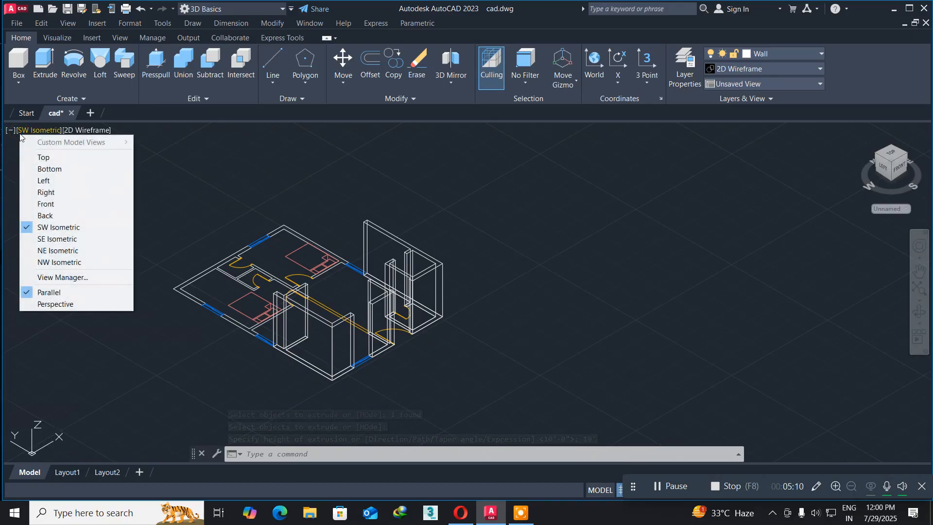
pyautogui.click(37, 156)
pyautogui.moveTo(326, 306); pyautogui.dragTo(206, 241, button='middle')
pyautogui.moveTo(199, 207); pyautogui.dragTo(238, 345, button='middle')
pyautogui.scroll(6, 247, 299)
pyautogui.scroll(-2, 238, 346)
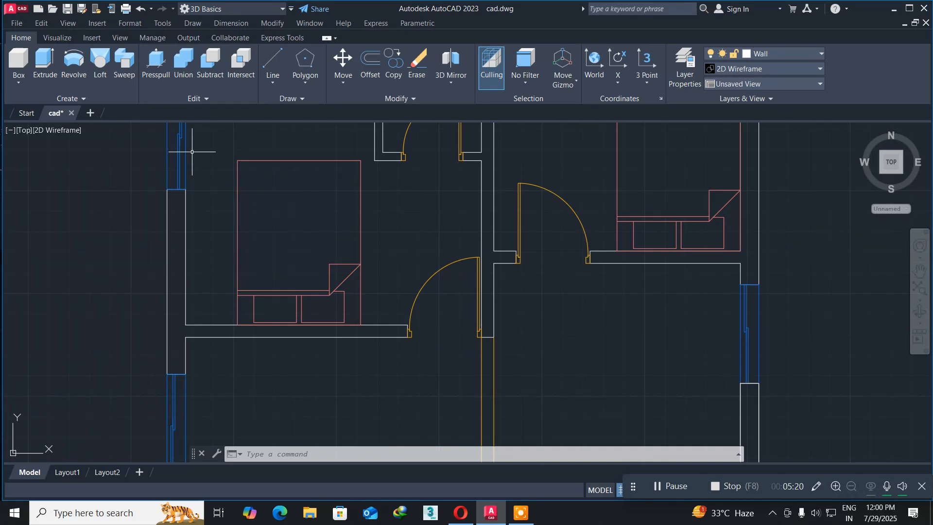
# Start a polyline across the south end of the west wall segment between the windows and up its inner face to the partition corner.
pyautogui.write('pl')
pyautogui.press('Return')
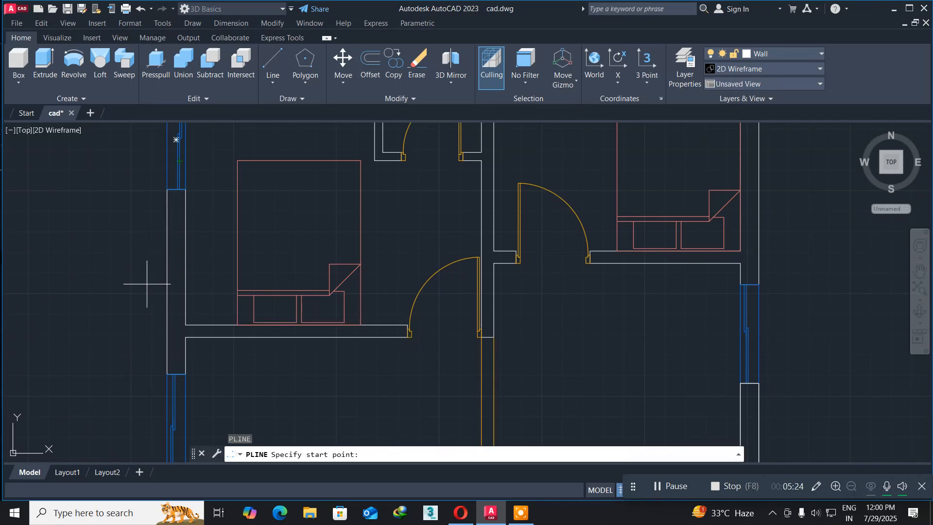
pyautogui.click(166, 374)
pyautogui.scroll(5, 198, 375)
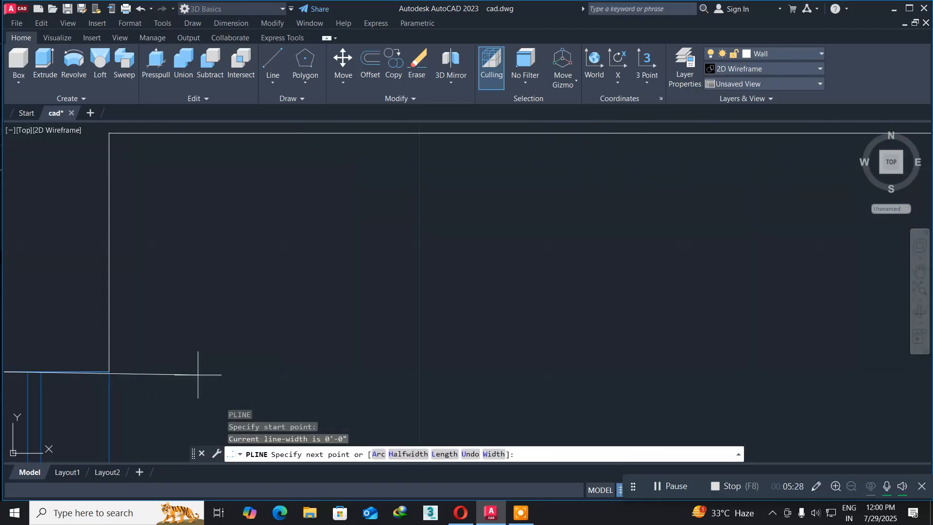
pyautogui.click(109, 372)
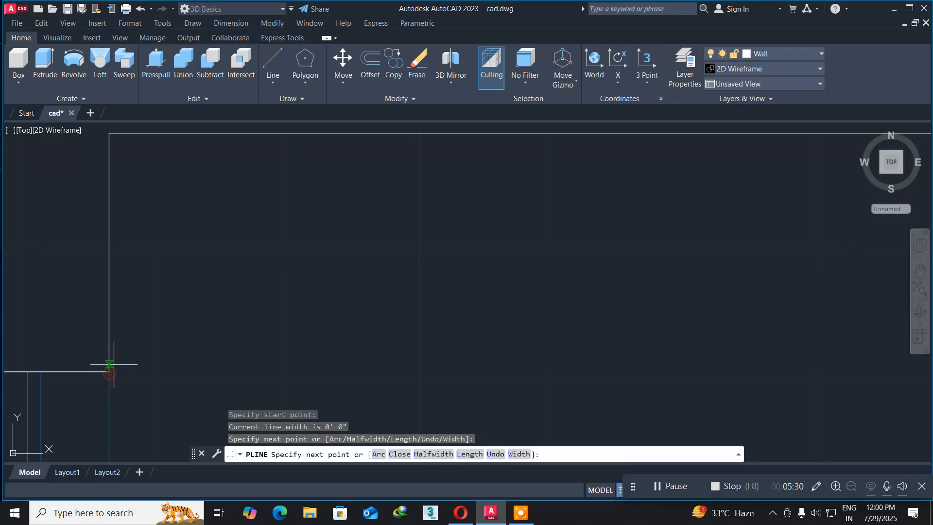
pyautogui.moveTo(140, 156); pyautogui.dragTo(138, 339, button='middle')
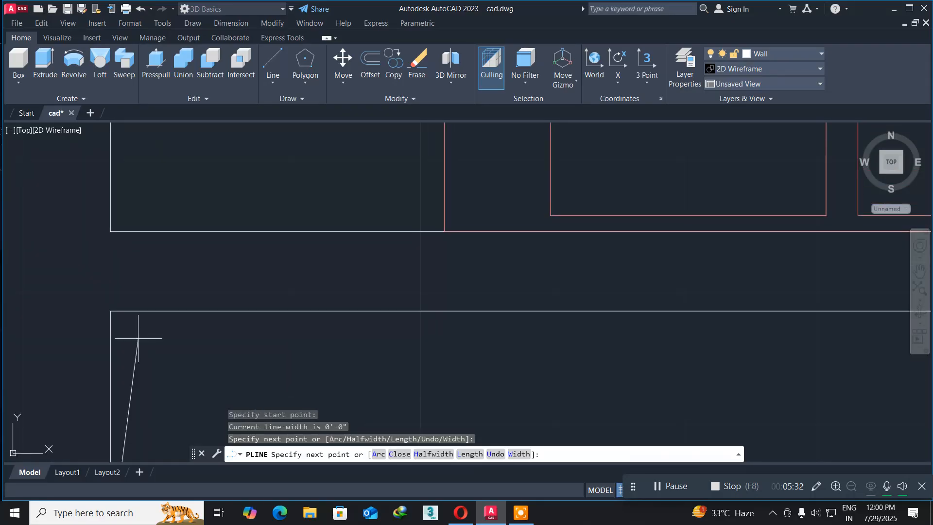
pyautogui.click(111, 311)
# Continue the polyline along the partition's south face to the bedroom door and across the wall end at the jamb.
pyautogui.scroll(-2, 503, 295)
pyautogui.scroll(-2, 502, 294)
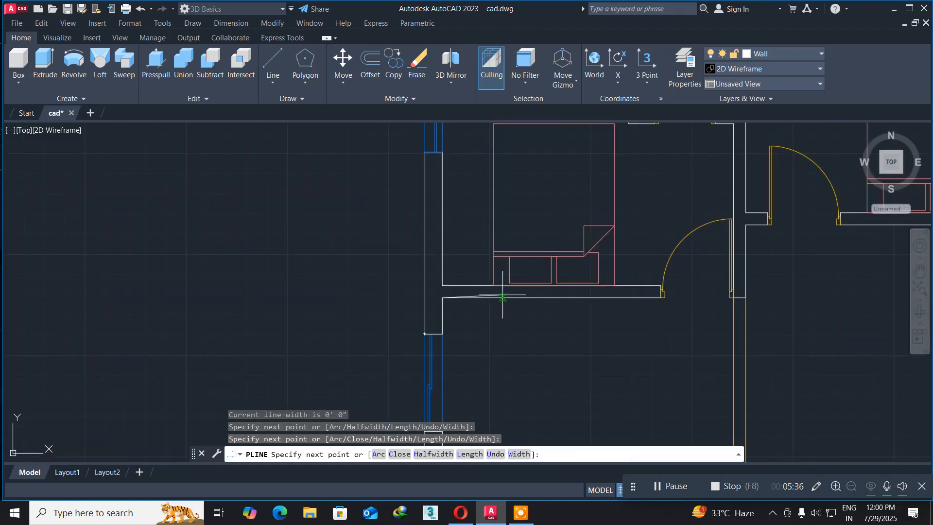
pyautogui.moveTo(621, 304); pyautogui.dragTo(250, 327, button='middle')
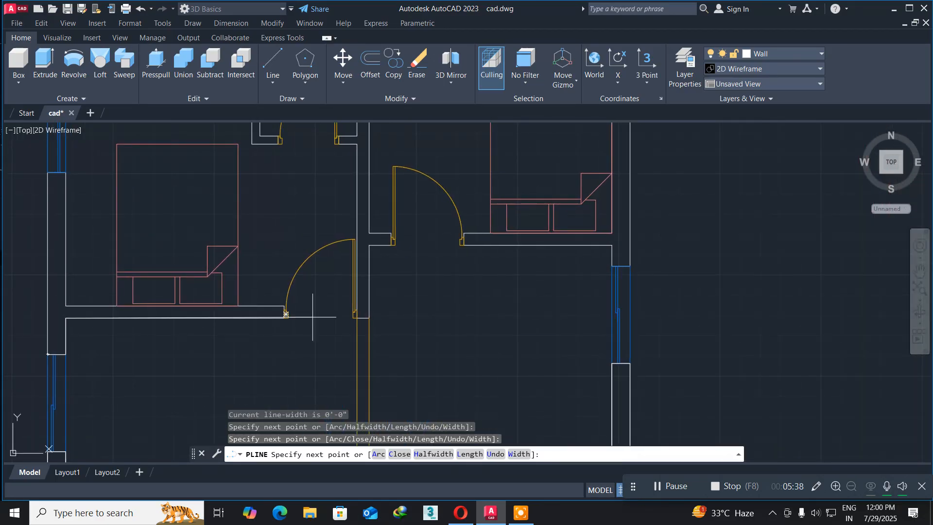
pyautogui.scroll(5, 282, 313)
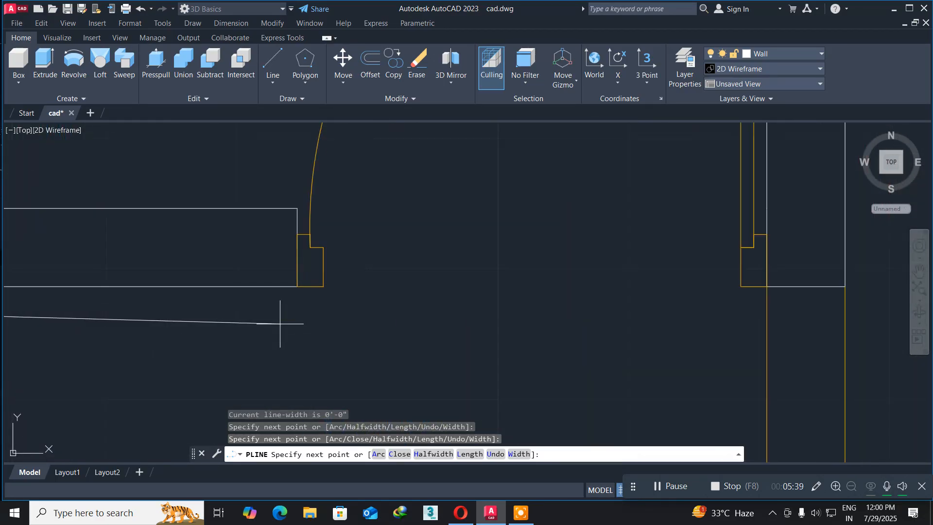
pyautogui.click(298, 287)
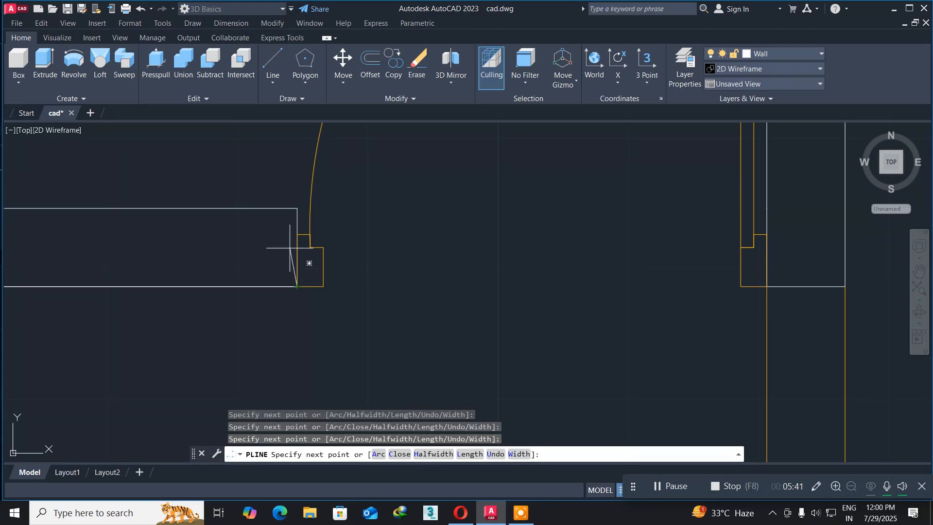
pyautogui.click(298, 208)
# Trace back along the partition's bedroom side, up to the window, across the wall end and down to the start point, and end the polyline.
pyautogui.scroll(-4, 83, 215)
pyautogui.moveTo(80, 216)
pyautogui.mouseDown(button='middle')
pyautogui.moveTo(81, 232)
pyautogui.moveTo(408, 298)
pyautogui.moveTo(487, 286)
pyautogui.mouseUp(button='middle')
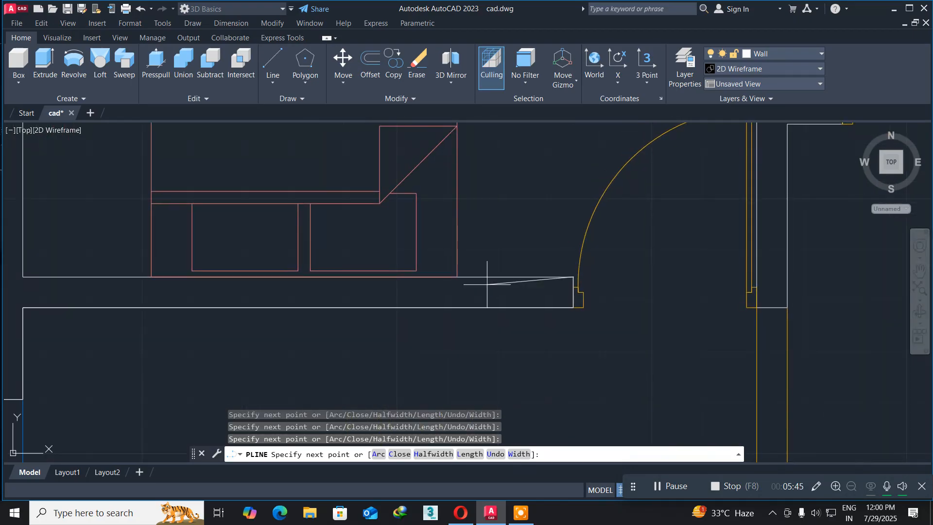
pyautogui.click(23, 277)
pyautogui.moveTo(59, 188); pyautogui.dragTo(236, 362, button='middle')
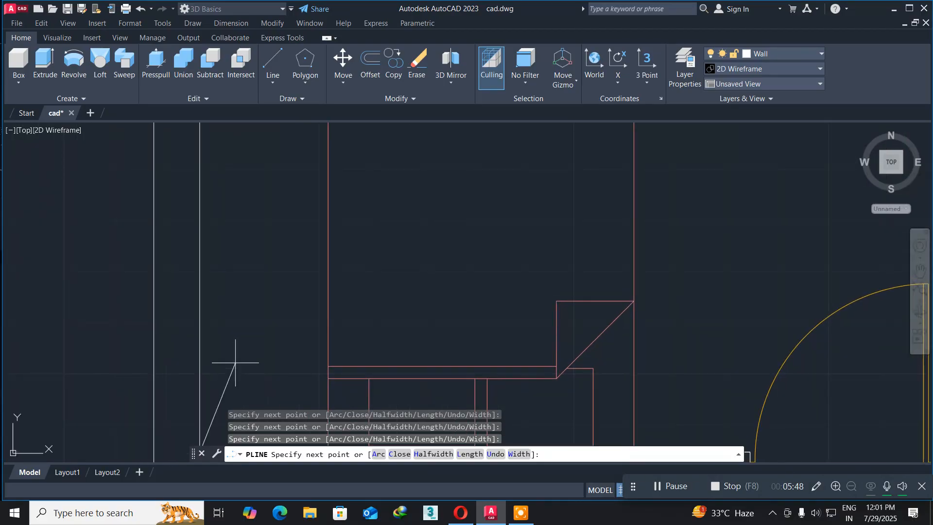
pyautogui.scroll(-4, 231, 179)
pyautogui.moveTo(230, 180); pyautogui.dragTo(169, 260, button='middle')
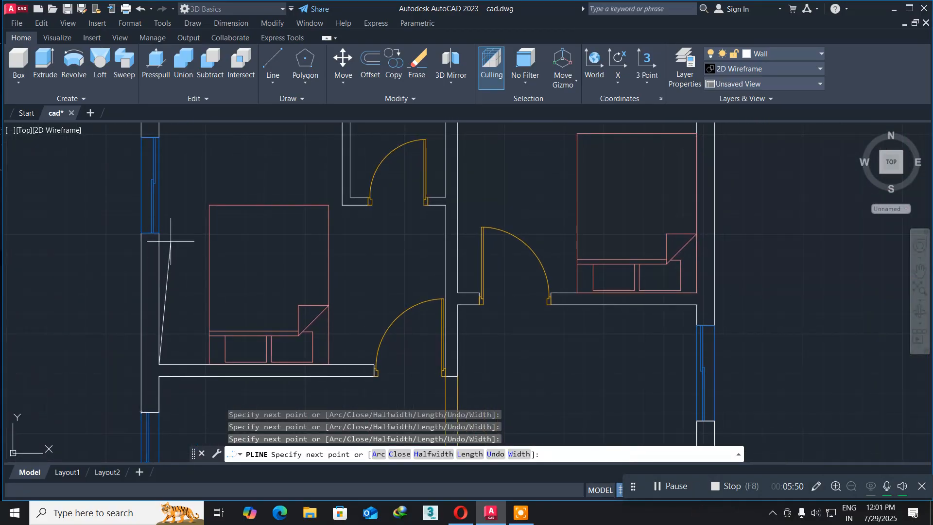
pyautogui.scroll(6, 171, 240)
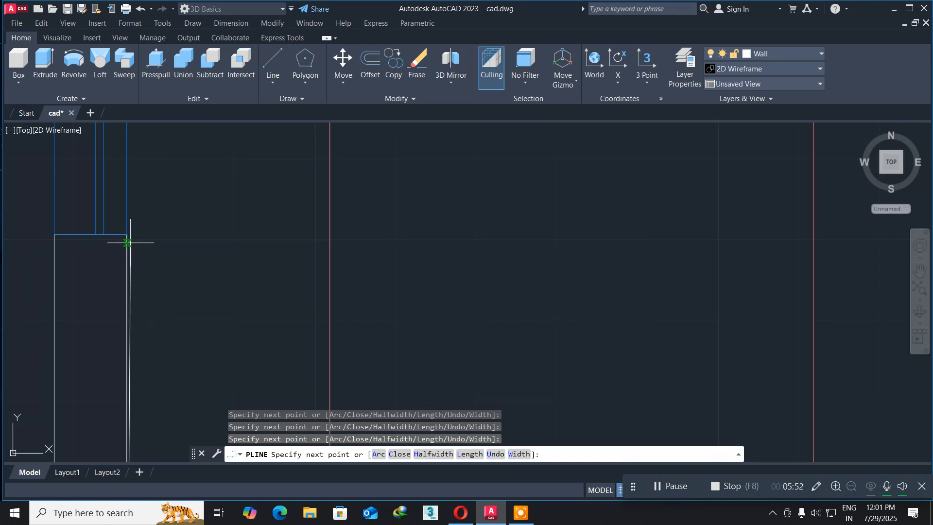
pyautogui.click(127, 235)
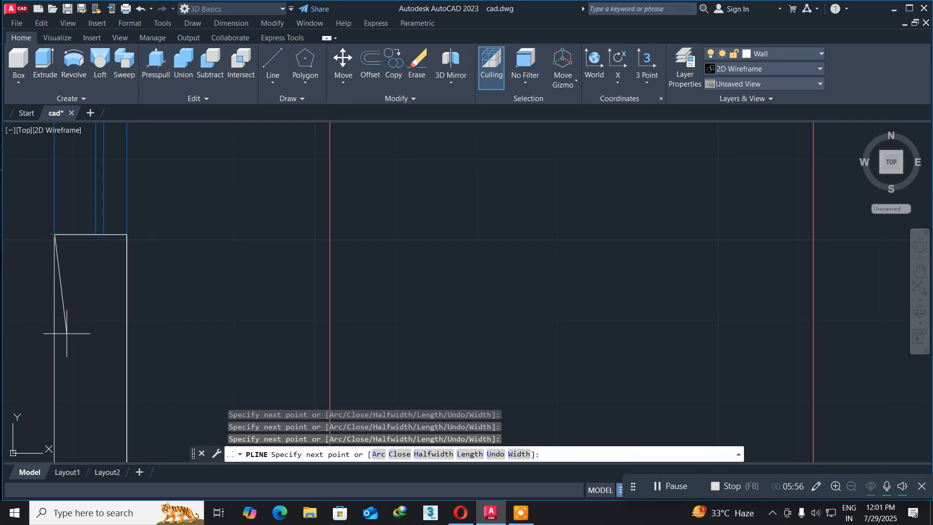
pyautogui.scroll(-6, 67, 333)
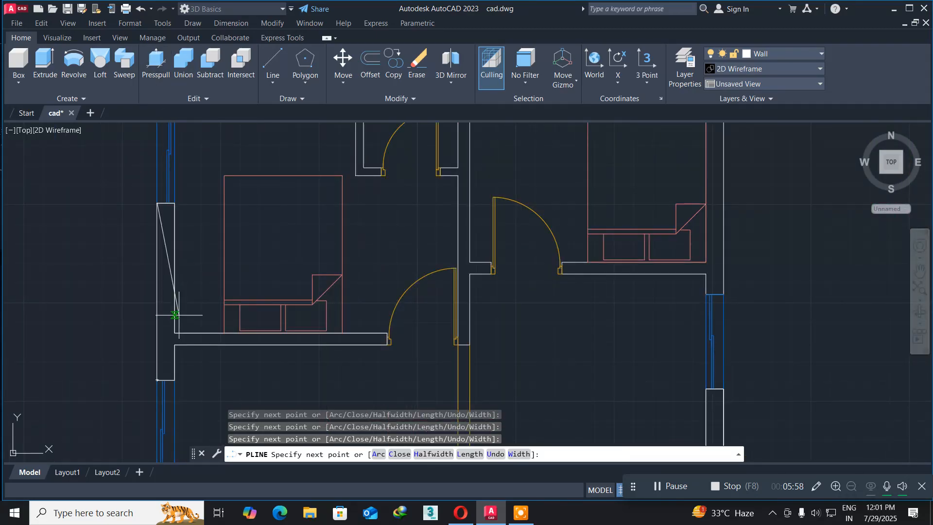
pyautogui.scroll(8, 175, 315)
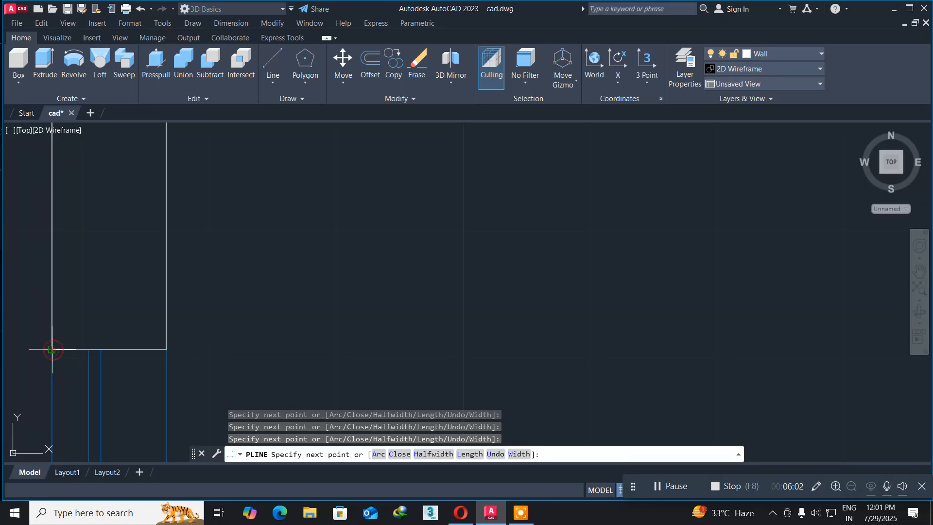
pyautogui.press('Escape')
# Switch to the SW Isometric view of the whole plan.
pyautogui.scroll(-5, 235, 261)
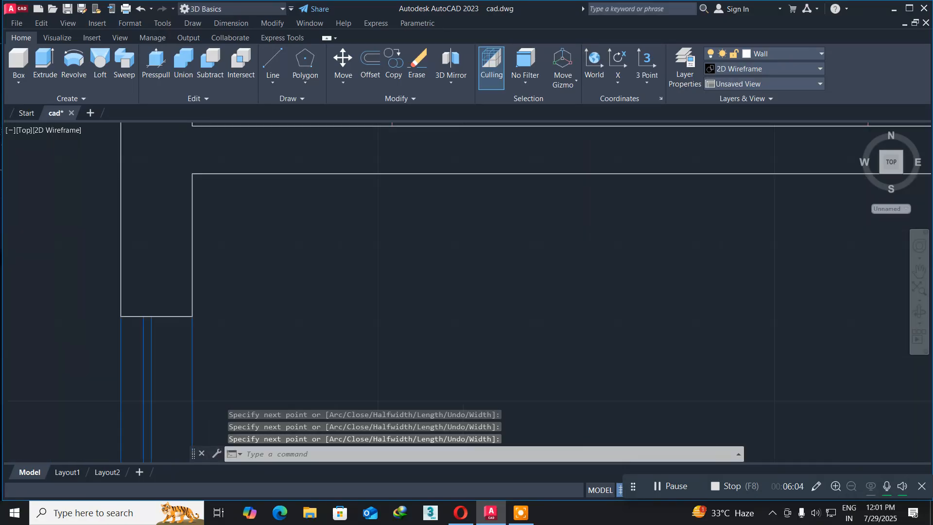
pyautogui.click(18, 132)
pyautogui.click(90, 231)
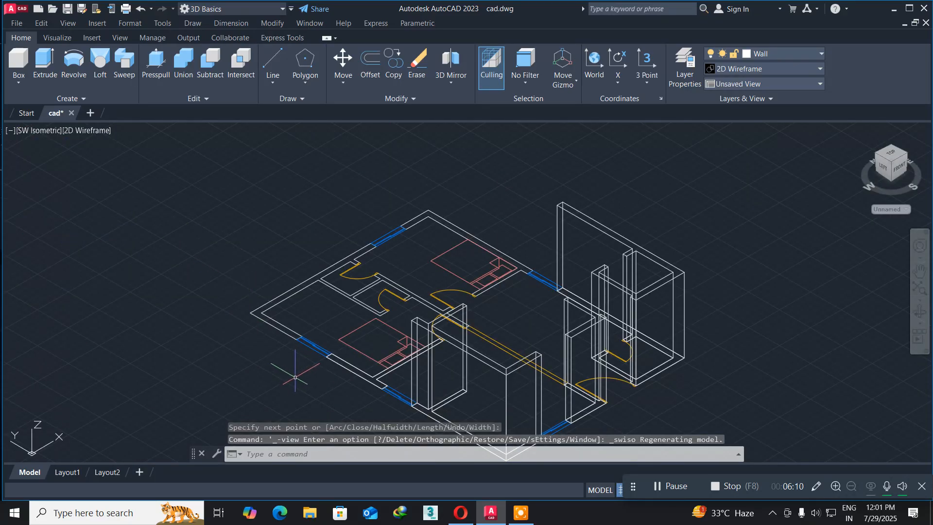
# Extrude the traced west wall segment with its bedroom partition to a height of 10'.
pyautogui.write('ext')
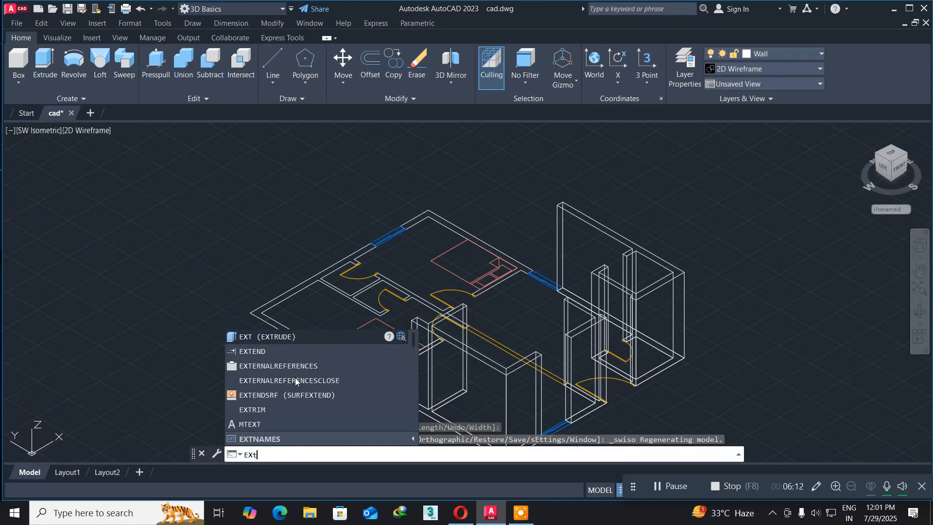
pyautogui.press('Return')
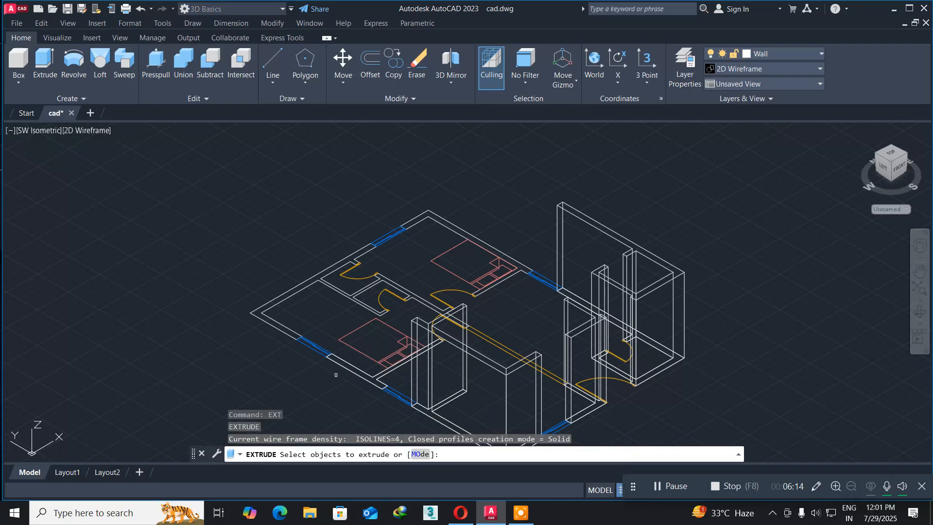
pyautogui.click(347, 370)
pyautogui.press('Return')
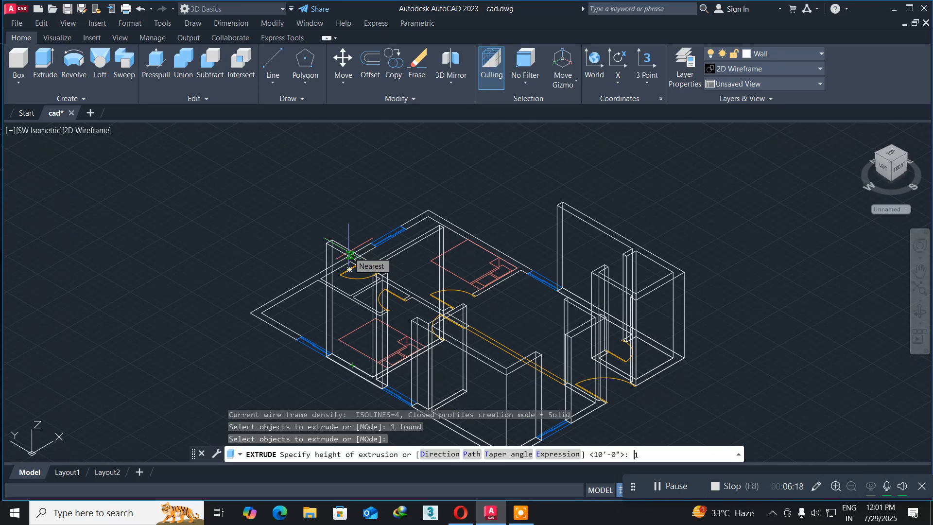
pyautogui.press('Return')
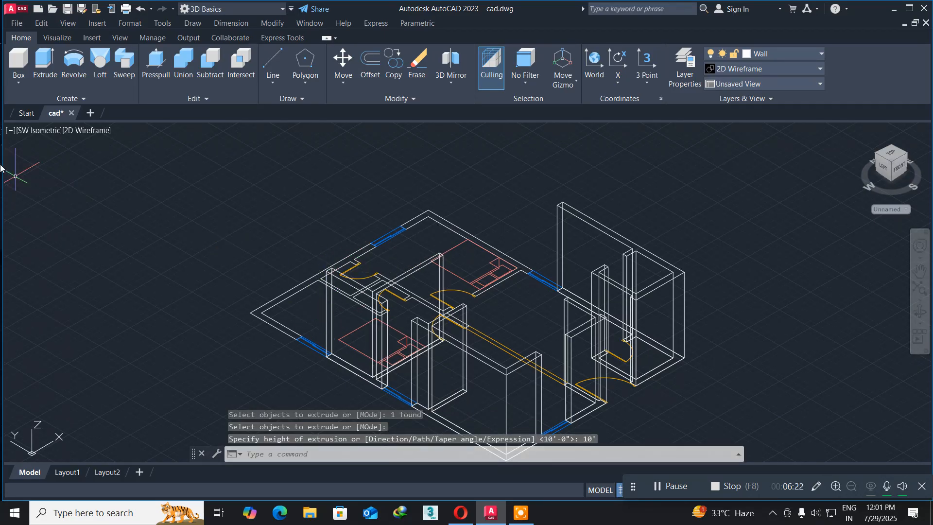
# Return to the Top view at the house's northwest corner, with the wall above the west bedroom window in view.
pyautogui.click(21, 132)
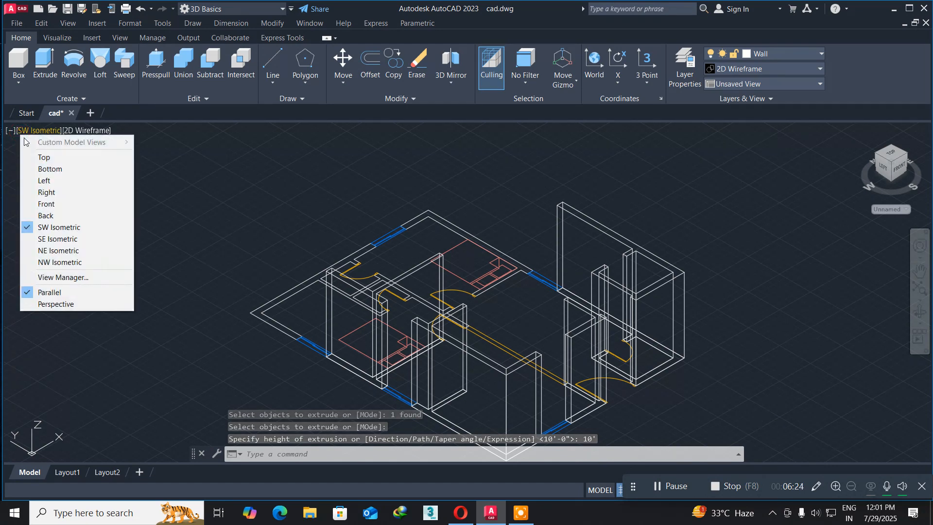
pyautogui.click(43, 155)
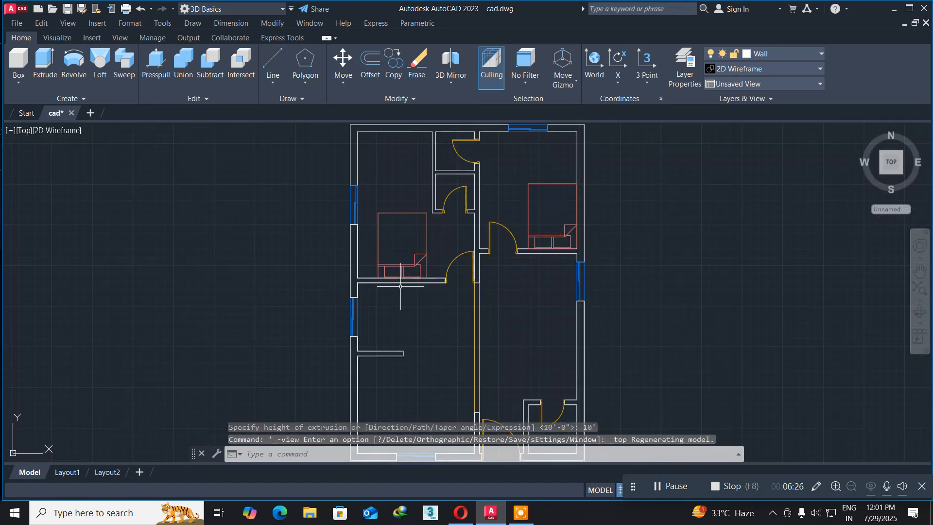
pyautogui.moveTo(408, 286); pyautogui.dragTo(298, 350, button='middle')
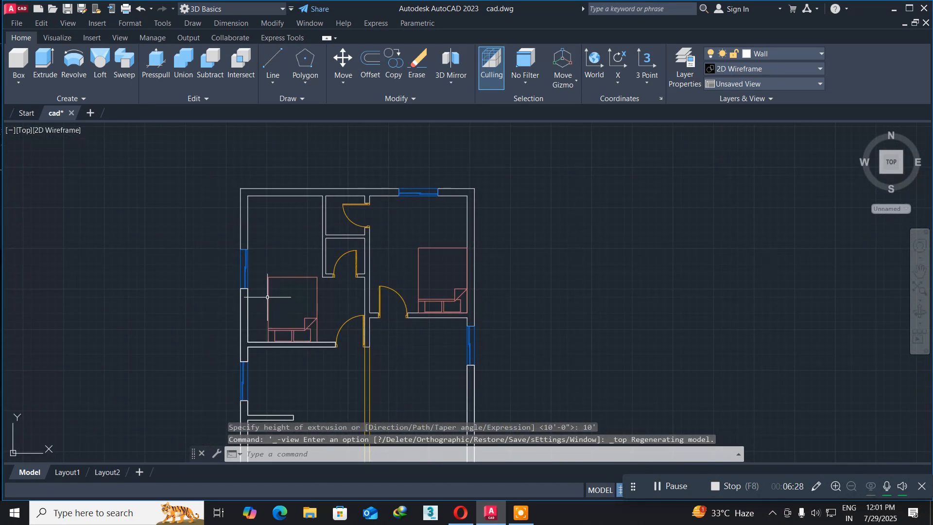
pyautogui.scroll(6, 253, 253)
pyautogui.moveTo(262, 246); pyautogui.dragTo(183, 403, button='middle')
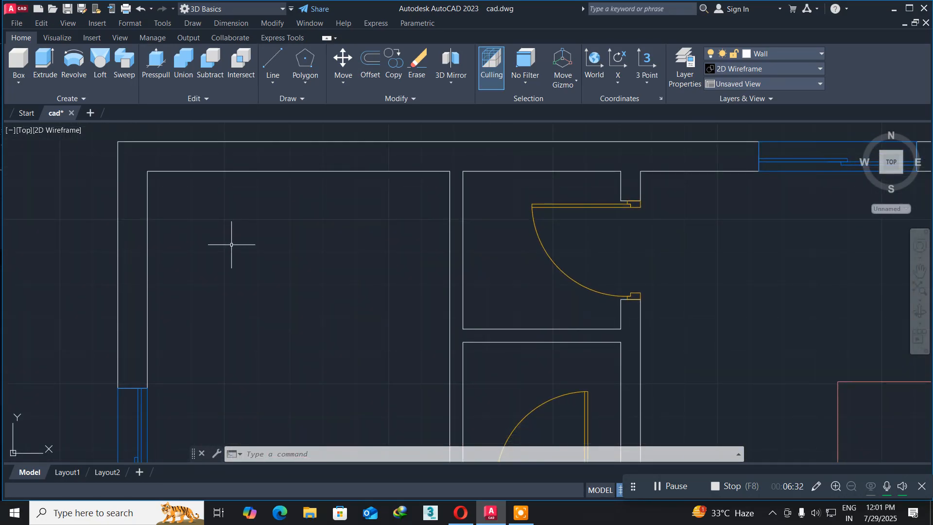
# Start a polyline across the wall end at the west window, around the outer northwest corner to the north window, and across the wall there.
pyautogui.write('pl')
pyautogui.press('Return')
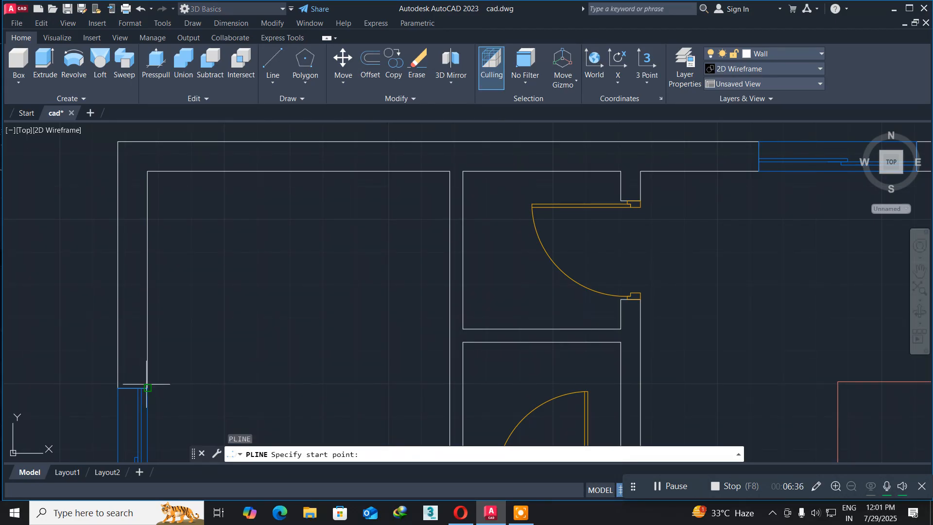
pyautogui.click(147, 387)
pyautogui.click(118, 388)
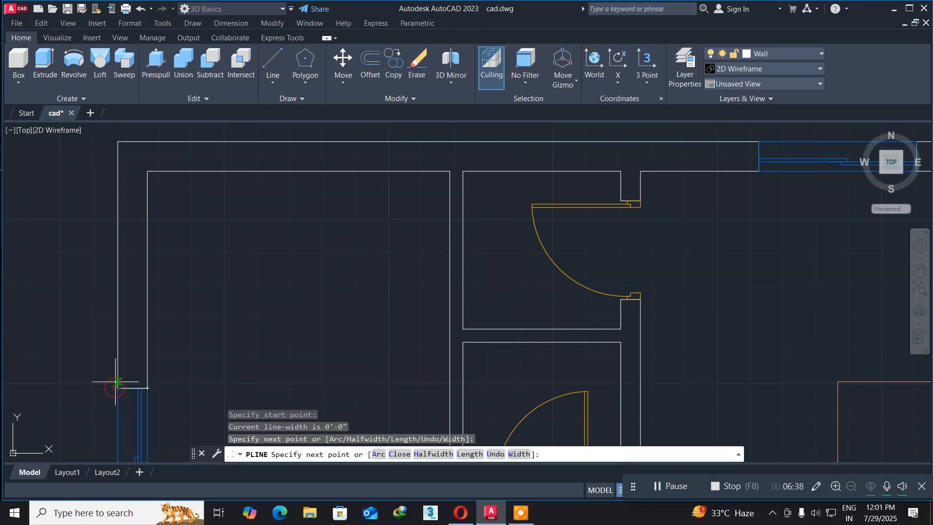
pyautogui.click(117, 141)
pyautogui.moveTo(625, 145); pyautogui.dragTo(211, 181, button='middle')
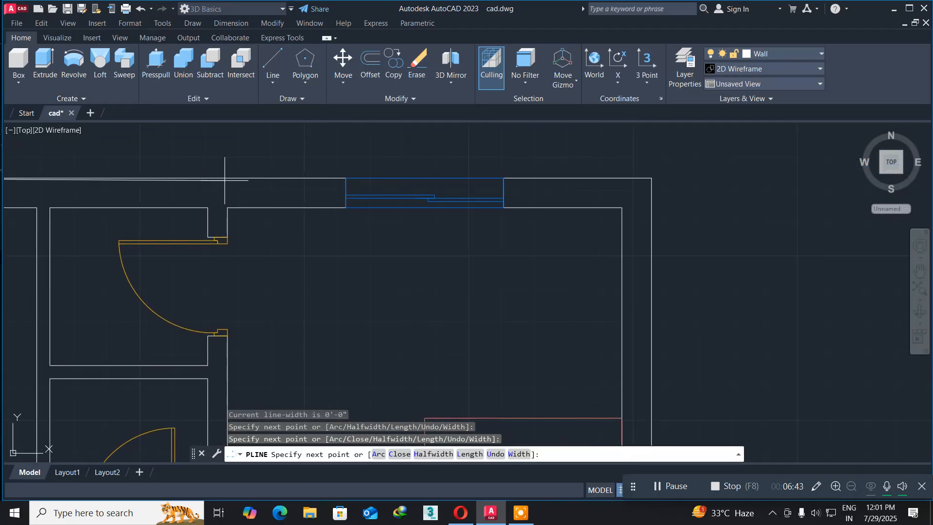
pyautogui.click(344, 178)
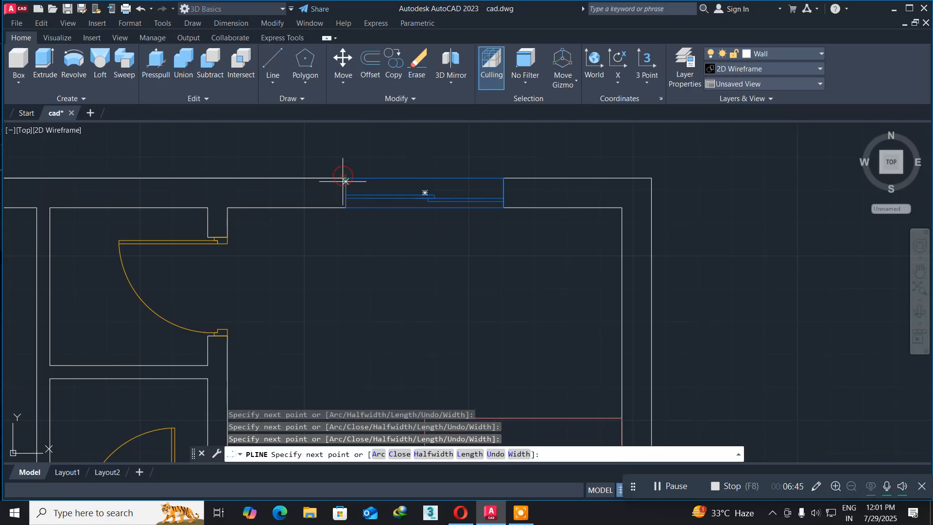
pyautogui.click(345, 208)
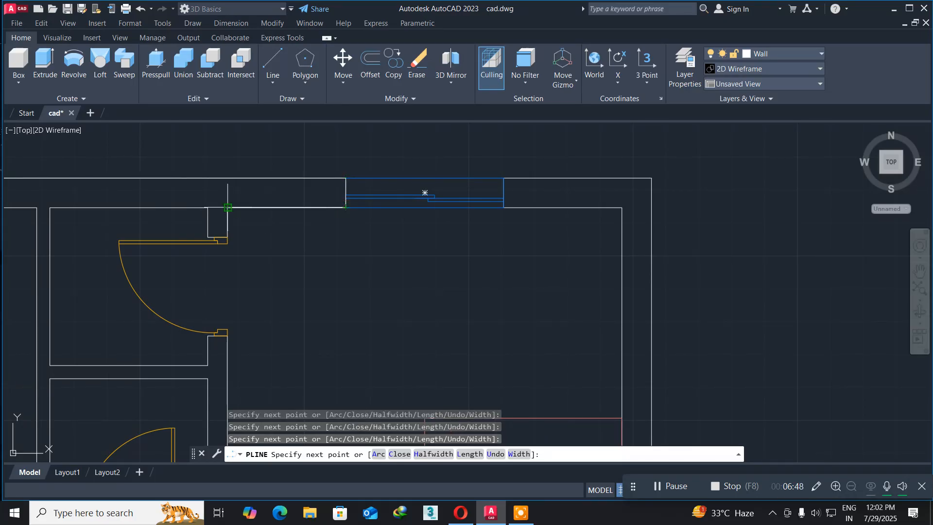
# Continue the polyline along the north wall's inner face, around the small north room's upper door jamb, to that room's northwest inner corner.
pyautogui.scroll(6, 234, 227)
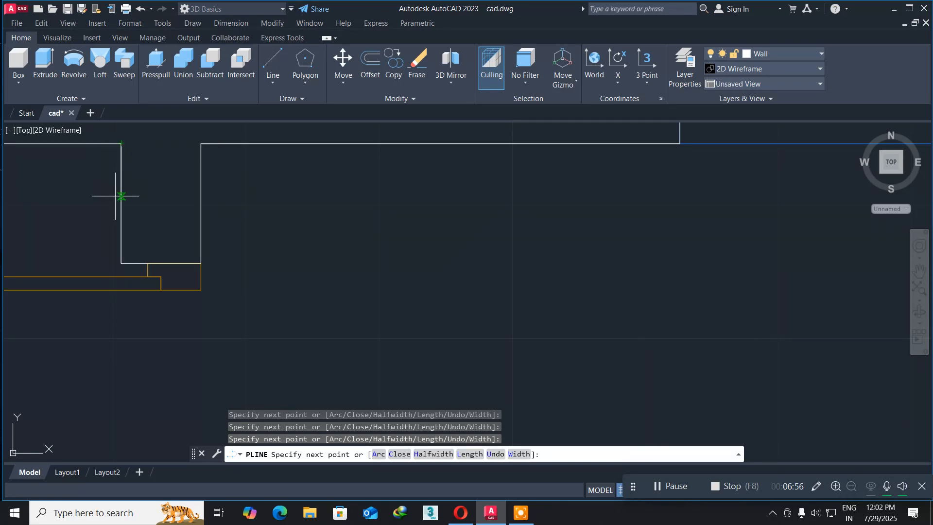
pyautogui.scroll(-4, 121, 196)
pyautogui.moveTo(118, 198); pyautogui.dragTo(504, 190, button='middle')
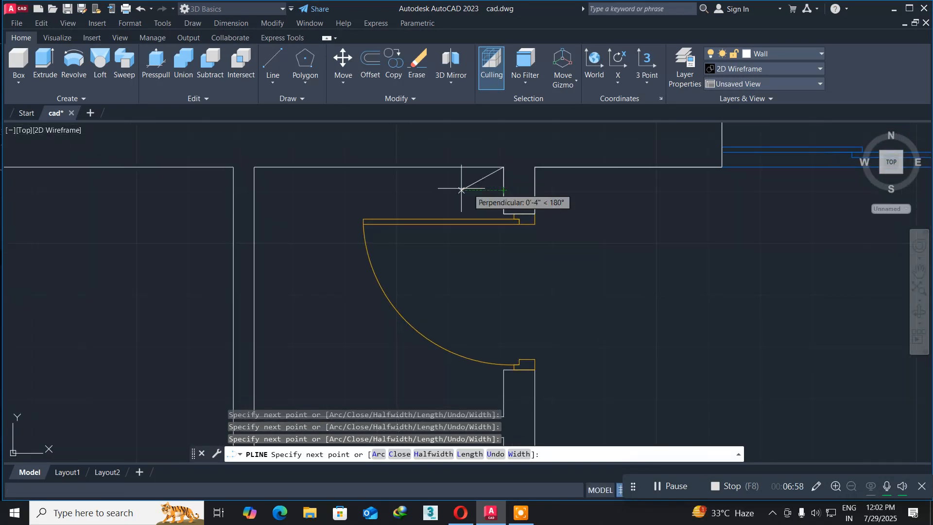
pyautogui.click(254, 167)
# Continue the polyline along the small north room's west and south inner faces and around its lower door jamb to the outer face.
pyautogui.moveTo(258, 331); pyautogui.dragTo(215, 102, button='middle')
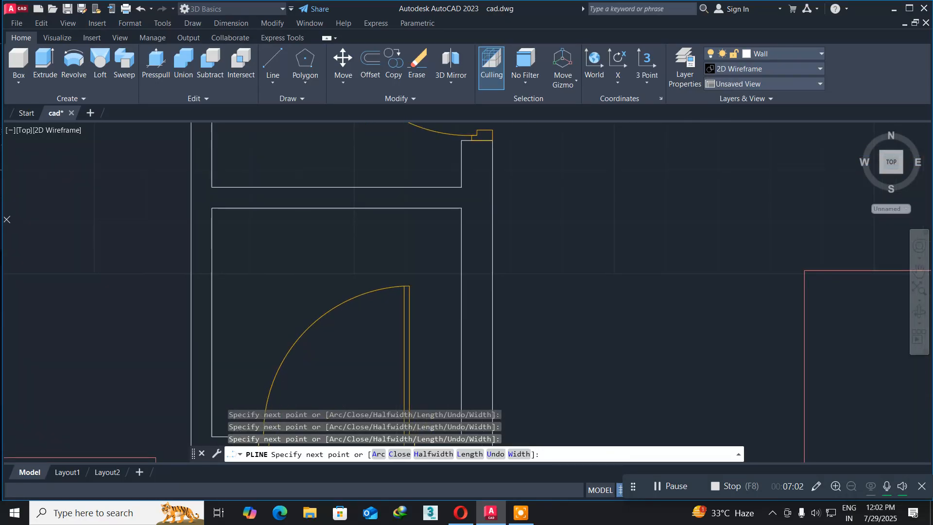
pyautogui.click(211, 187)
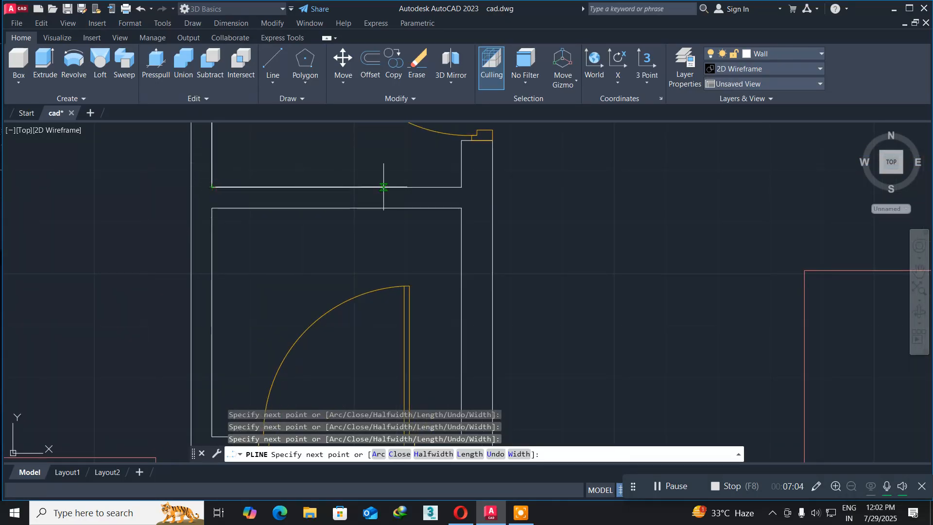
pyautogui.moveTo(459, 188); pyautogui.dragTo(284, 273, button='middle')
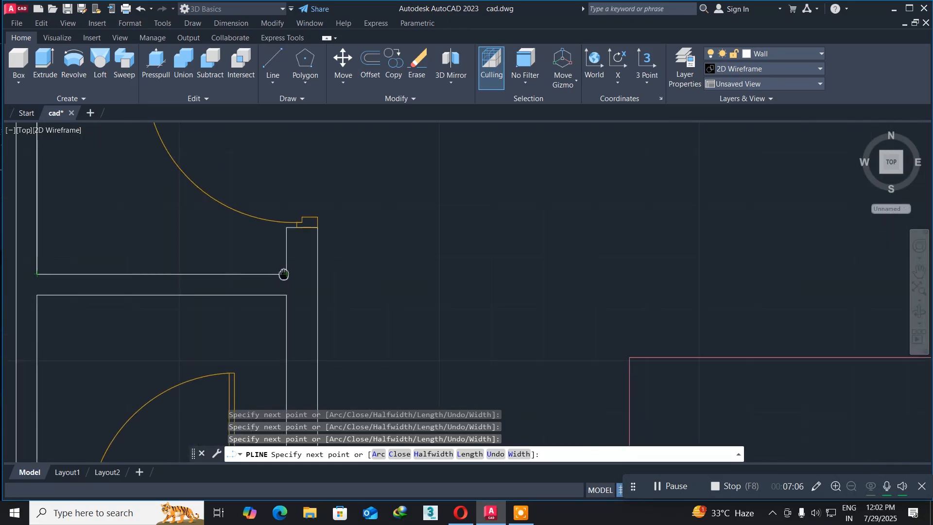
pyautogui.scroll(6, 292, 270)
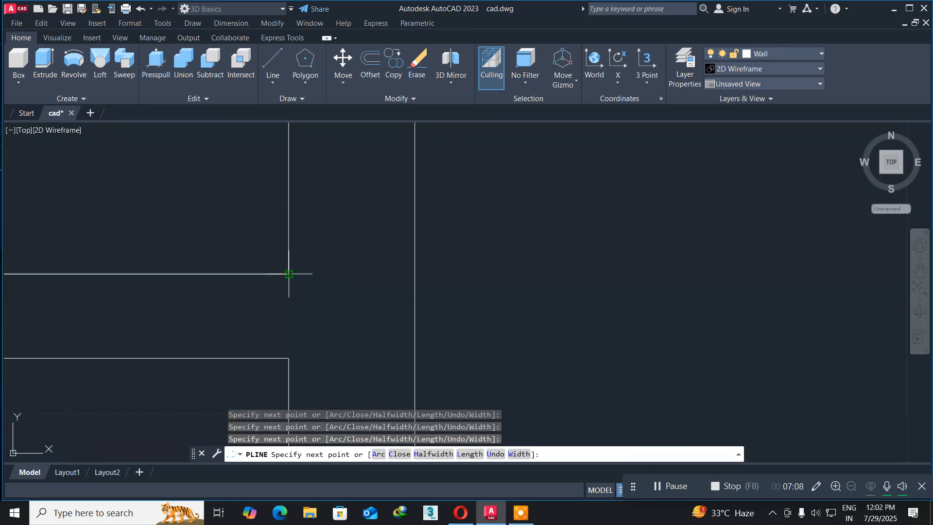
pyautogui.click(289, 274)
pyautogui.scroll(-4, 308, 183)
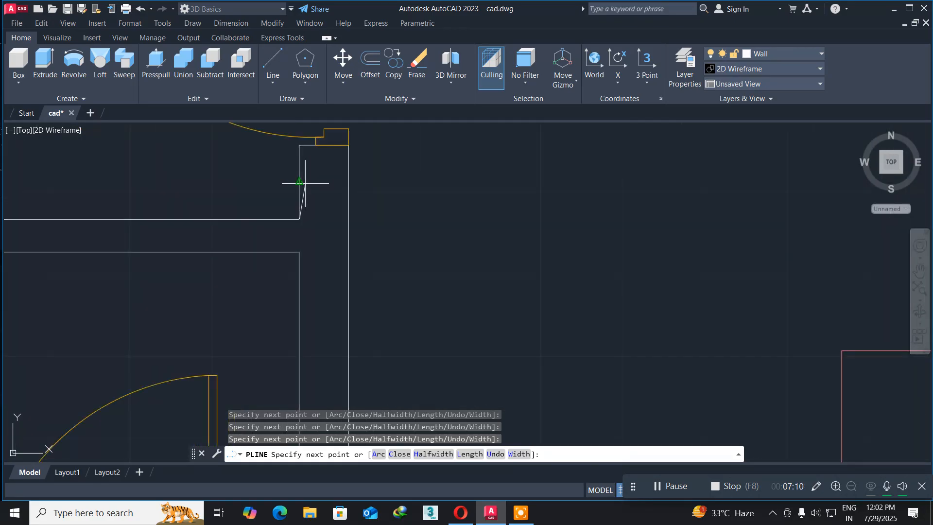
pyautogui.moveTo(308, 183); pyautogui.dragTo(287, 286, button='middle')
pyautogui.scroll(4, 290, 274)
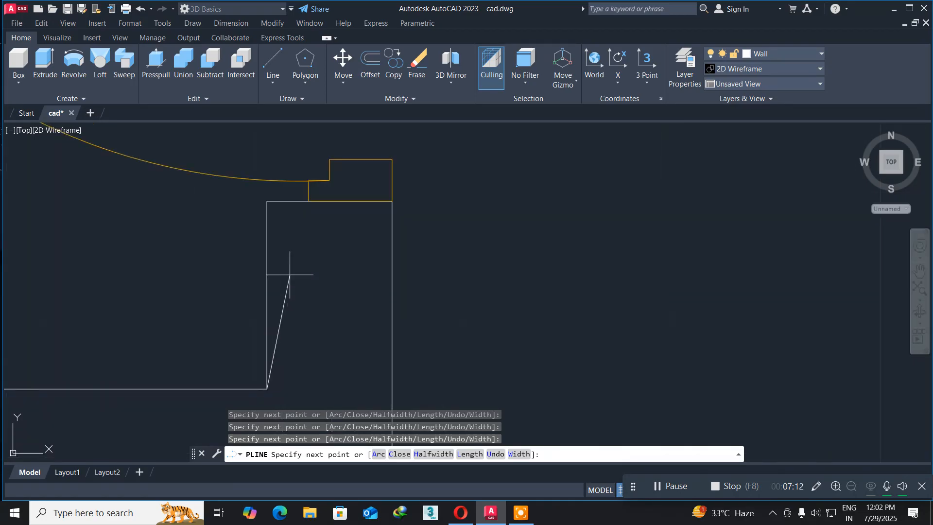
pyautogui.click(267, 200)
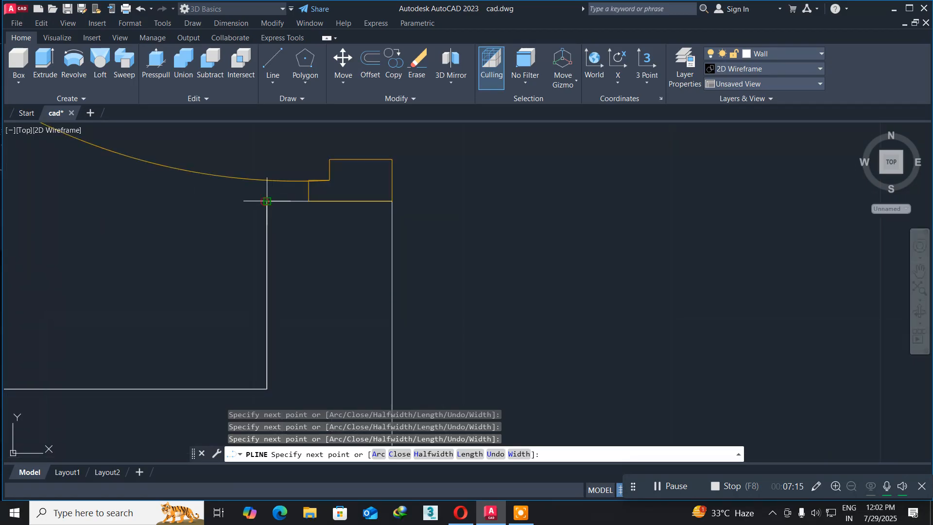
pyautogui.click(393, 201)
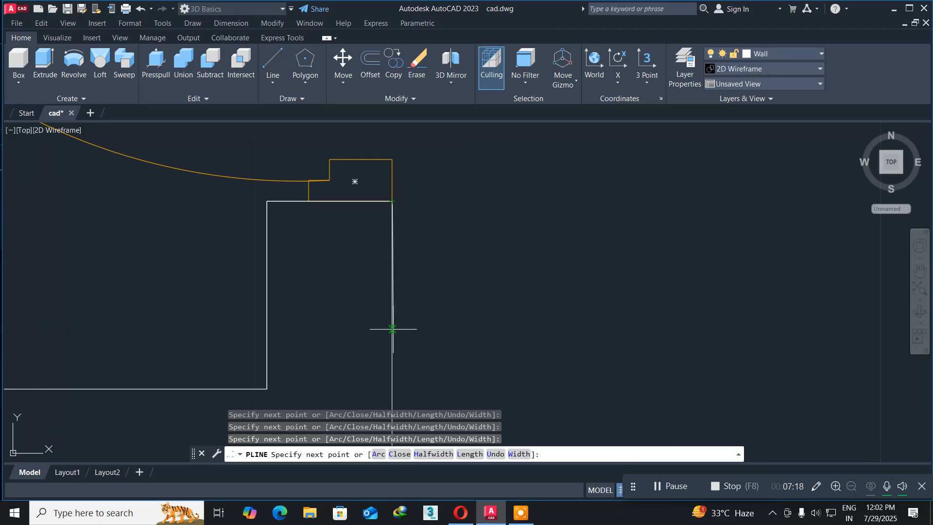
# Trace down the central wall's east face, around the east bedroom's door-side wall stub, and across the central wall's south end.
pyautogui.scroll(-3, 396, 327)
pyautogui.moveTo(381, 359); pyautogui.dragTo(442, 166, button='middle')
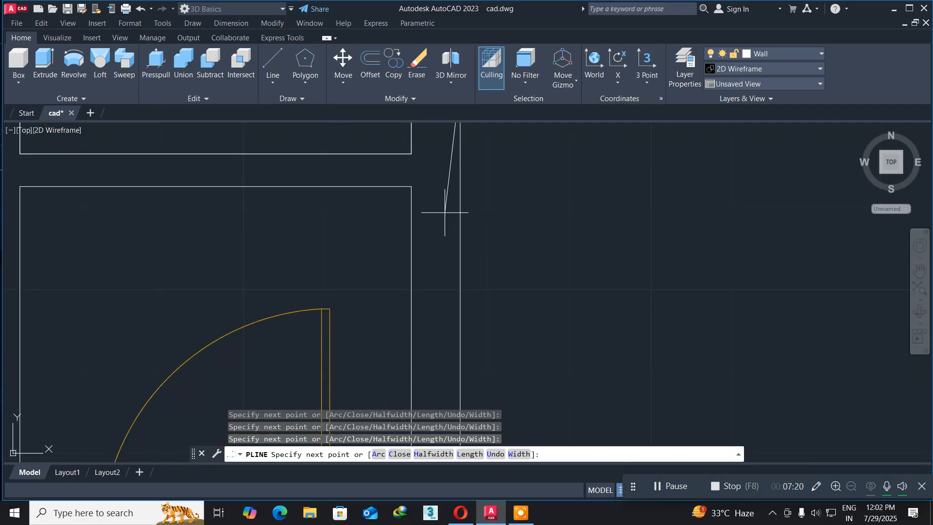
pyautogui.scroll(-4, 459, 272)
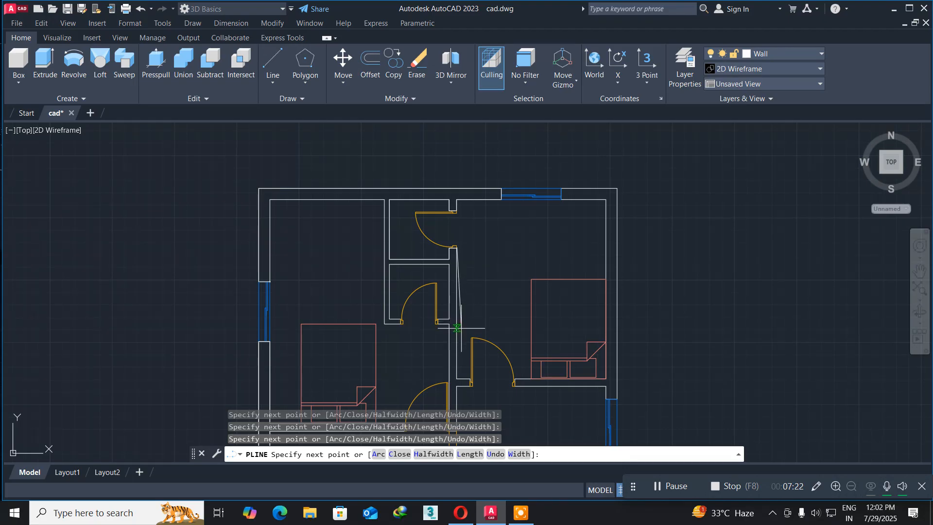
pyautogui.moveTo(462, 319); pyautogui.dragTo(395, 250, button='middle')
pyautogui.scroll(5, 397, 251)
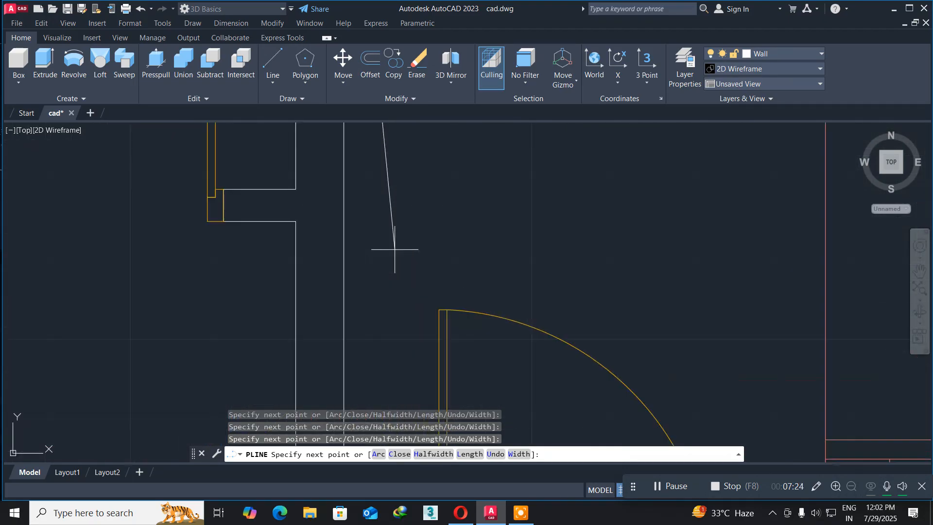
pyautogui.moveTo(370, 364); pyautogui.dragTo(366, 93, button='middle')
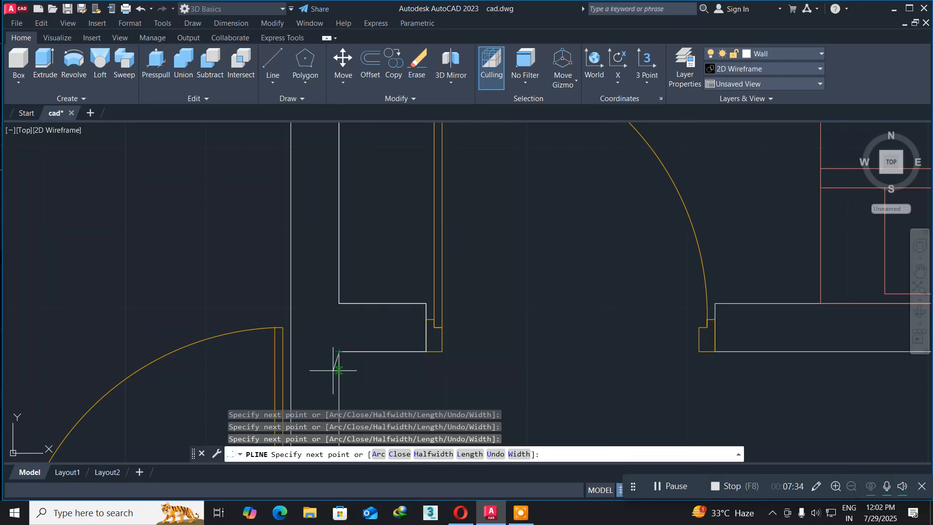
pyautogui.moveTo(333, 370); pyautogui.dragTo(372, 29, button='middle')
pyautogui.scroll(-3, 396, 243)
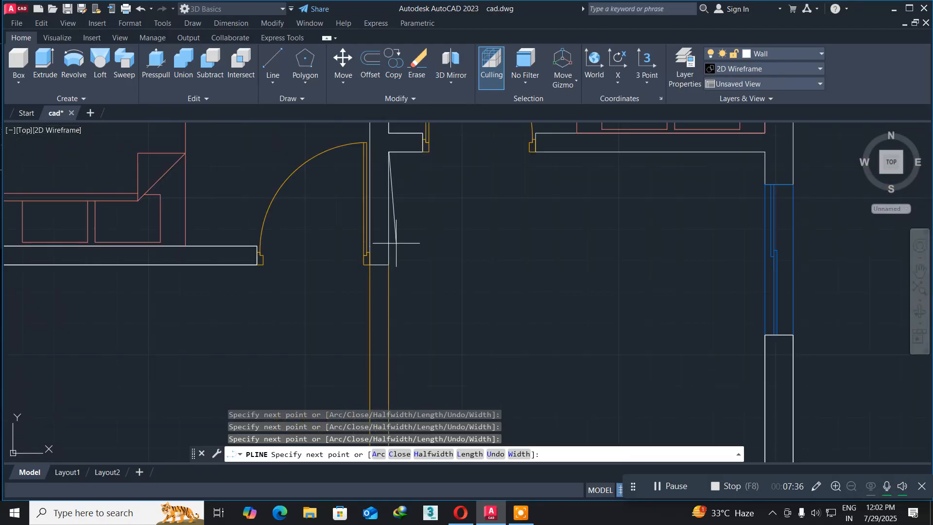
pyautogui.scroll(3, 395, 251)
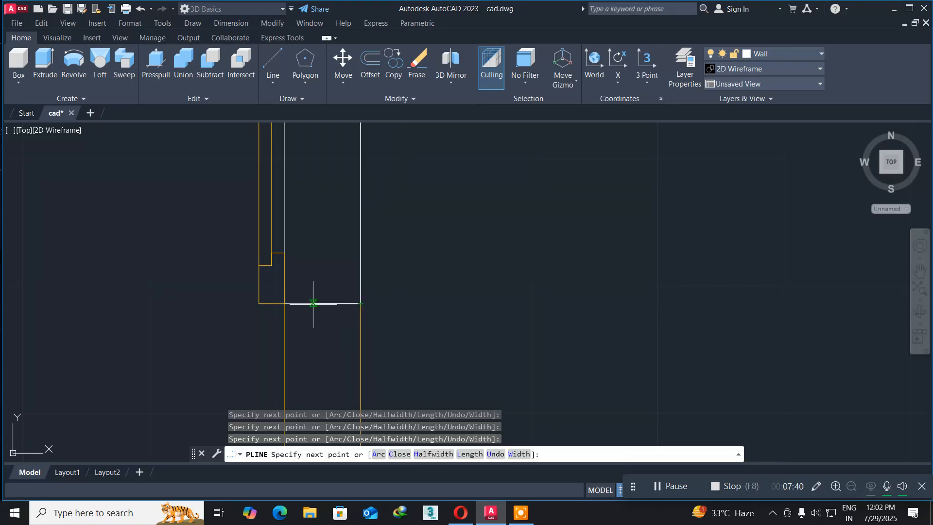
pyautogui.click(284, 303)
# Trace up the central wall's west face and around the second small room's east door jamb to that room's southeast inner corner.
pyautogui.scroll(-5, 297, 185)
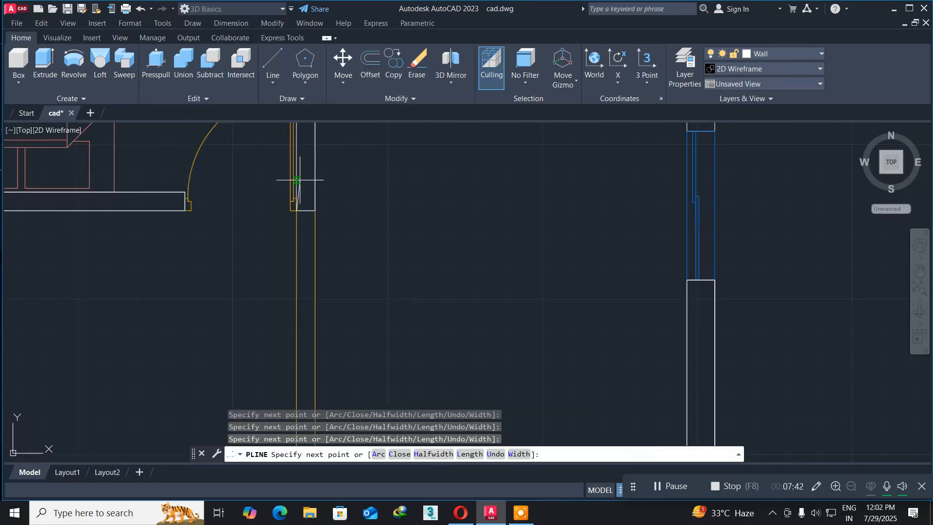
pyautogui.moveTo(298, 181); pyautogui.dragTo(310, 368, button='middle')
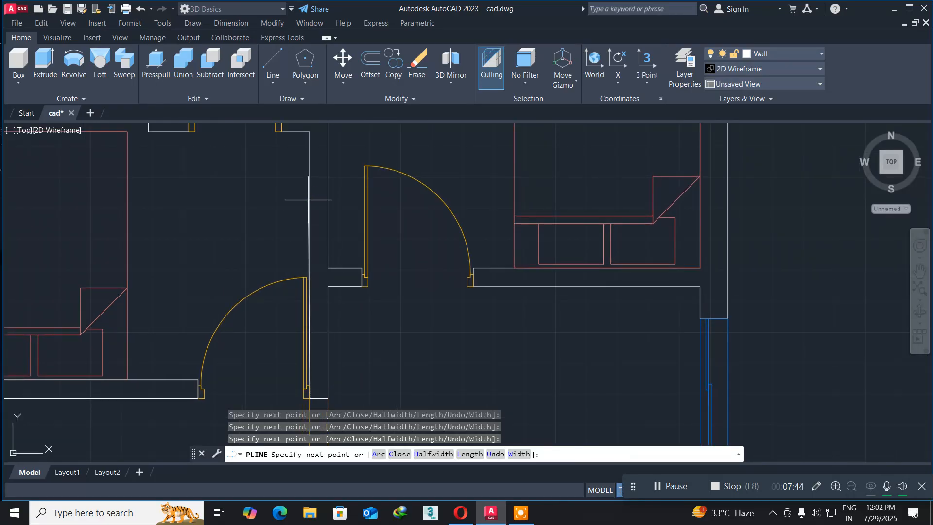
pyautogui.moveTo(309, 187); pyautogui.dragTo(298, 319, button='middle')
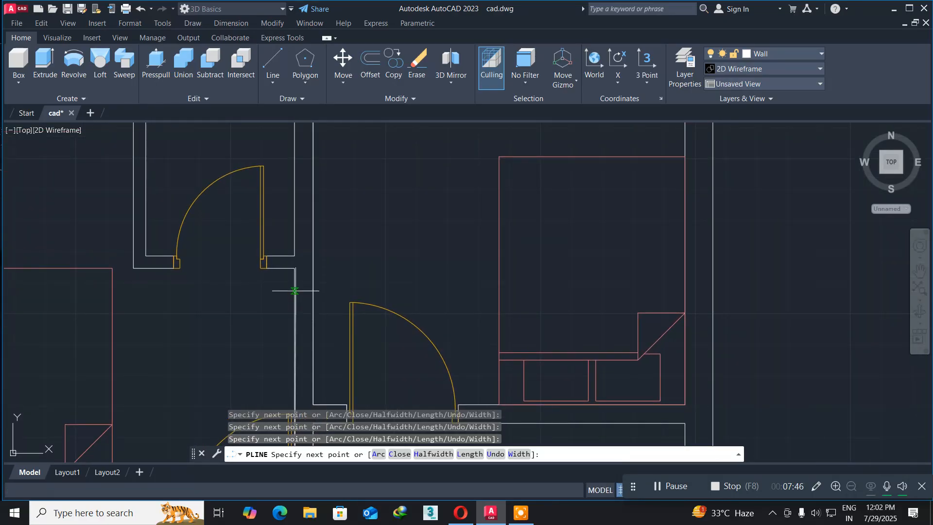
pyautogui.scroll(4, 290, 290)
pyautogui.click(289, 233)
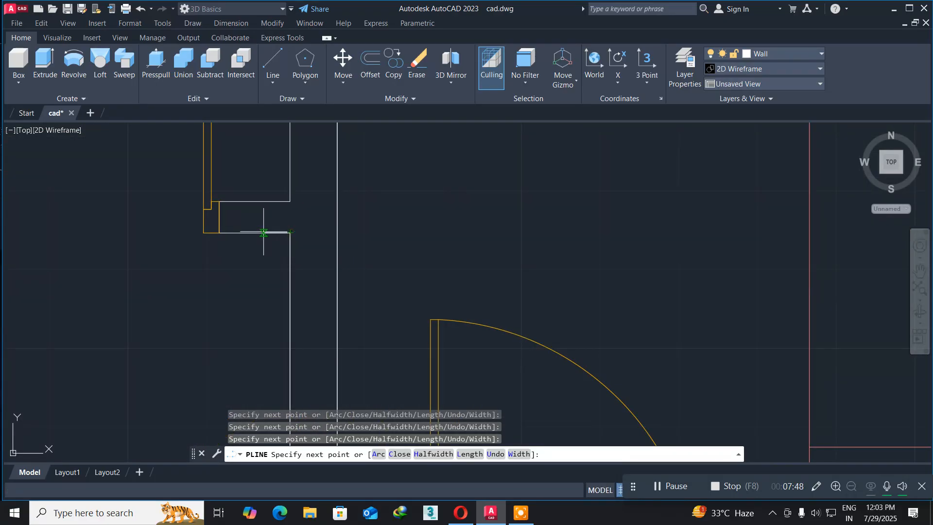
pyautogui.click(220, 201)
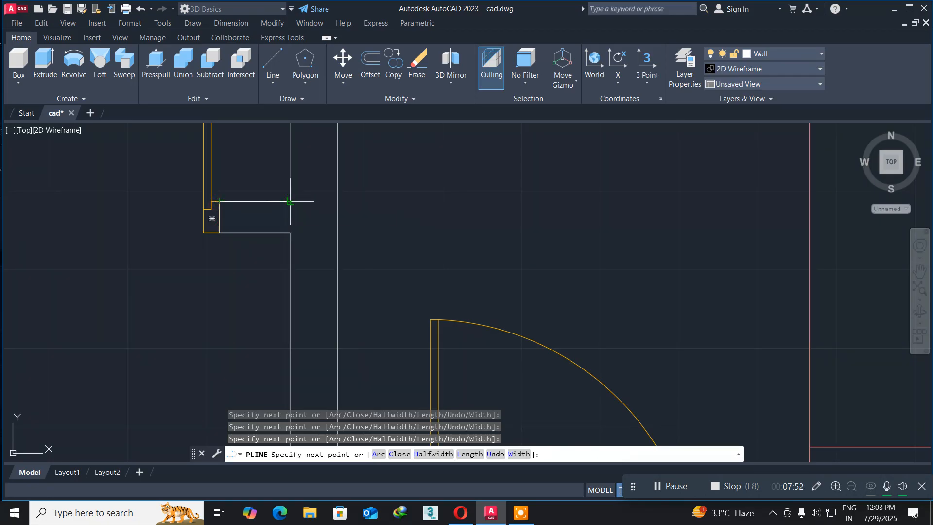
pyautogui.click(291, 201)
# Continue the polyline around the second small room's inner faces and its west door jamb to the room's outer southwest corner.
pyautogui.scroll(-3, 290, 201)
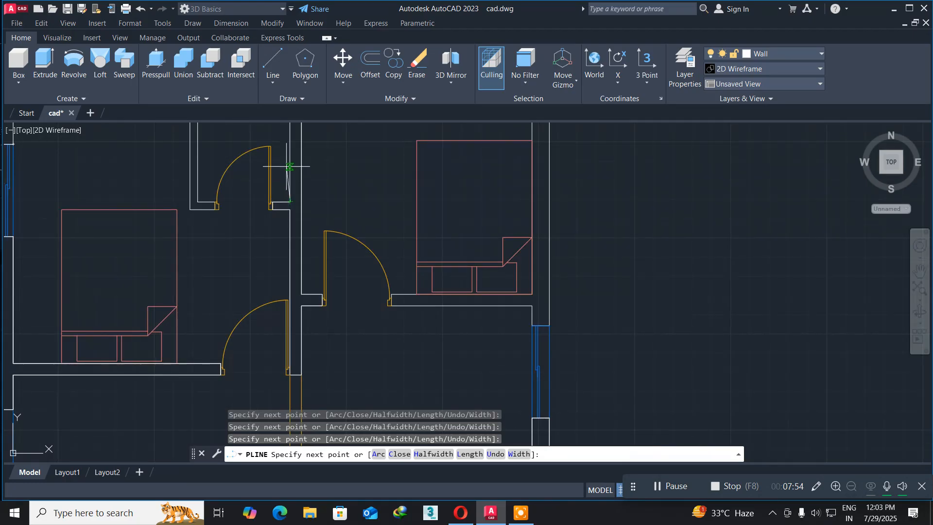
pyautogui.moveTo(287, 166); pyautogui.dragTo(315, 321, button='middle')
pyautogui.scroll(4, 317, 294)
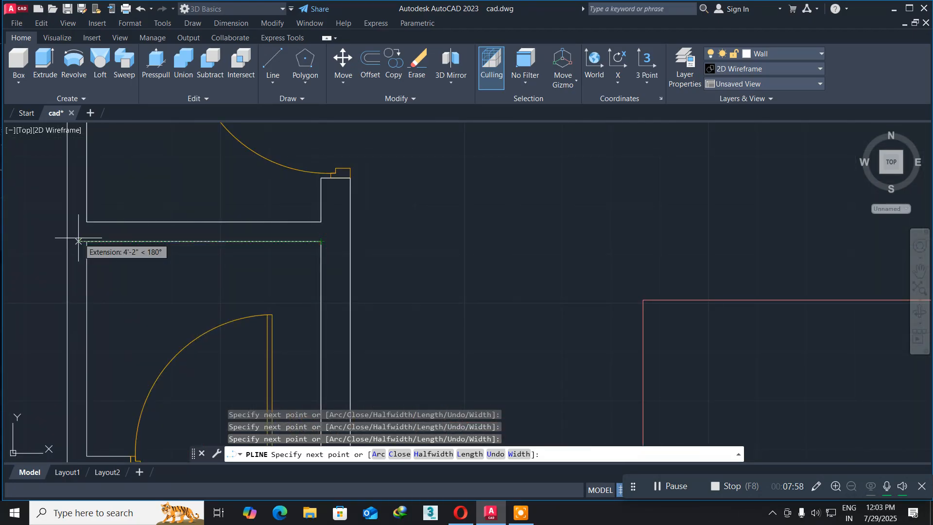
pyautogui.click(87, 241)
pyautogui.scroll(2, 96, 318)
pyautogui.moveTo(95, 318); pyautogui.dragTo(209, 56, button='middle')
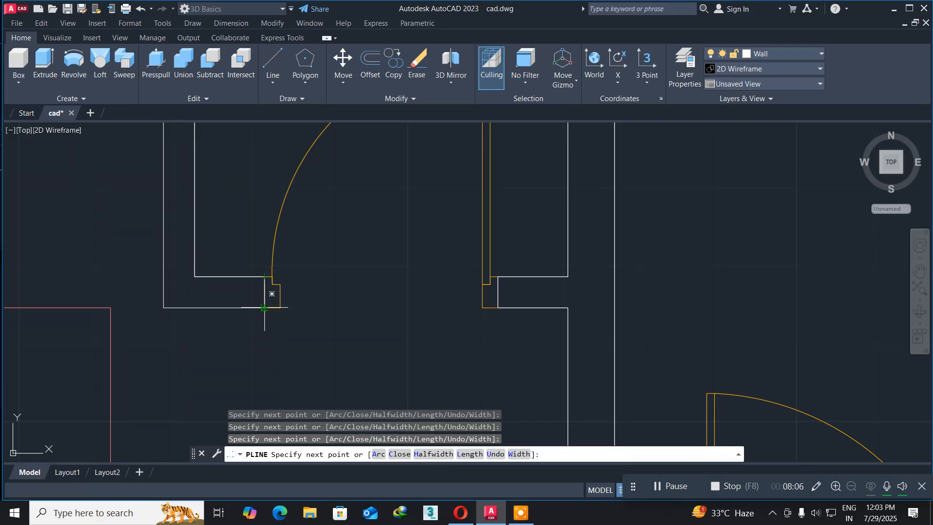
pyautogui.click(163, 307)
# Finish the polyline up the small rooms' west wall, along the north wall's inner face, and down to the west window's wall end.
pyautogui.scroll(-3, 177, 185)
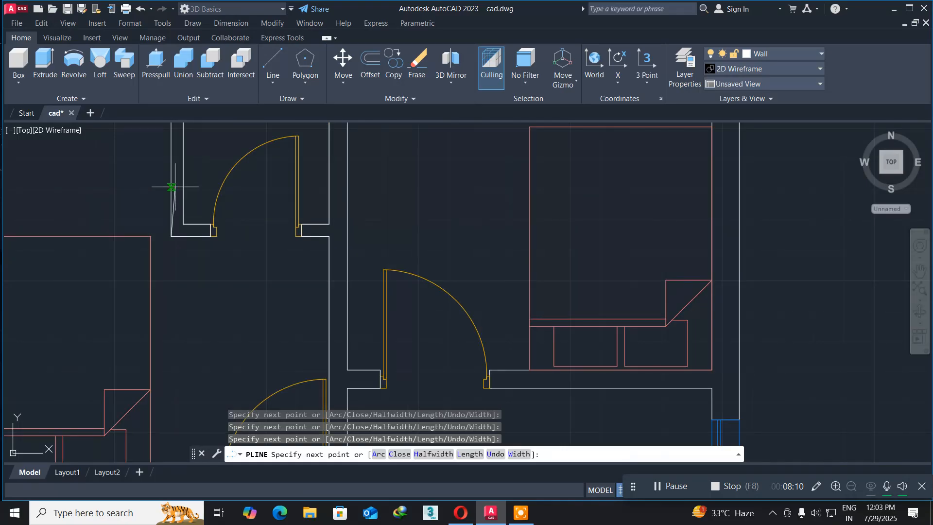
pyautogui.moveTo(172, 186); pyautogui.dragTo(244, 410, button='middle')
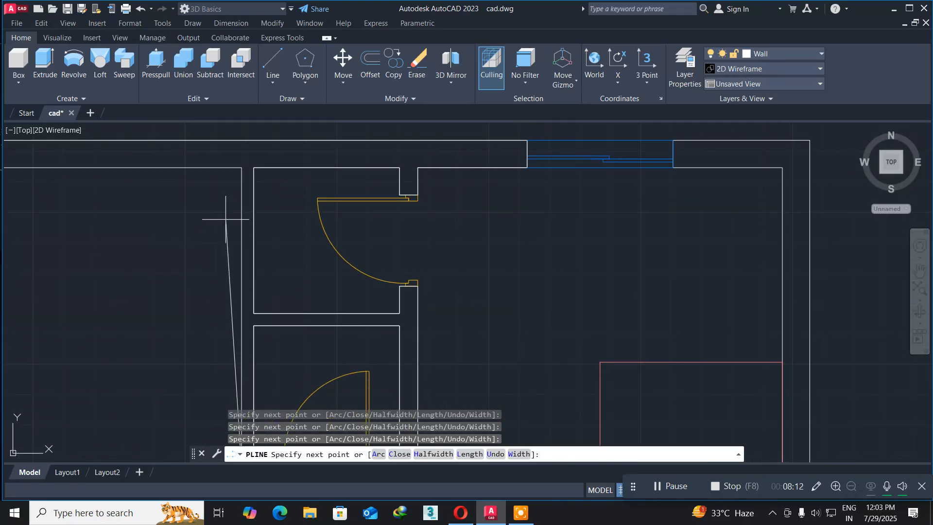
pyautogui.click(242, 168)
pyautogui.scroll(-4, 151, 205)
pyautogui.scroll(2, 152, 205)
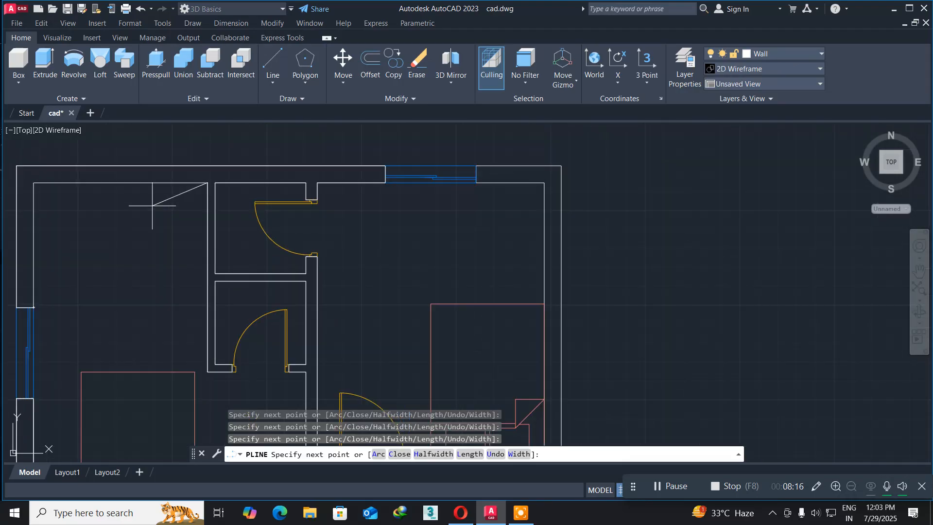
pyautogui.moveTo(152, 206); pyautogui.dragTo(283, 216, button='middle')
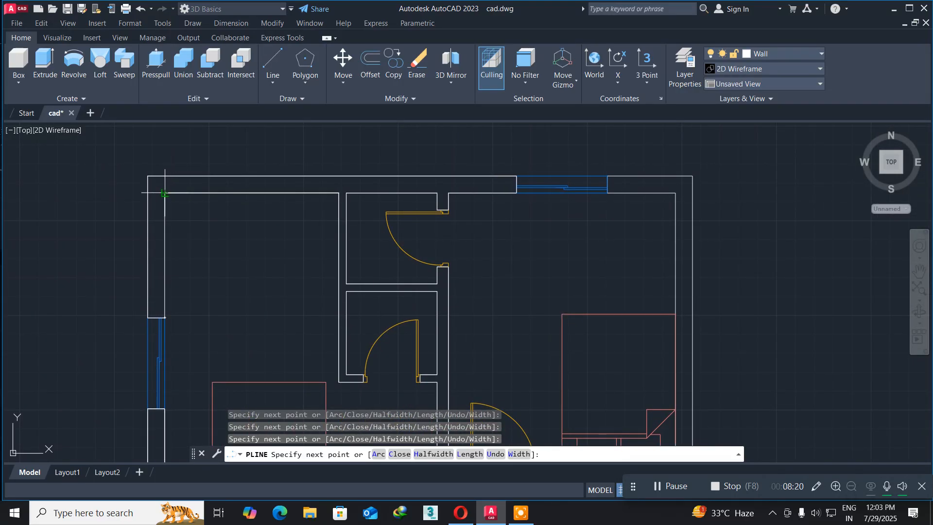
pyautogui.scroll(5, 162, 294)
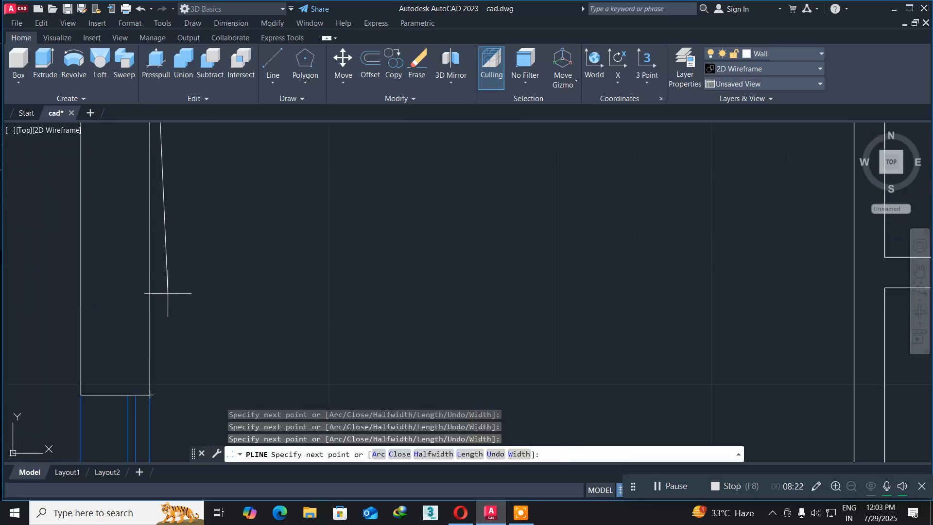
pyautogui.click(150, 395)
pyautogui.press('Return')
# Switch to the SW Isometric view and extrude the traced northwest wall outline with its small-room partitions to a height of 10'.
pyautogui.scroll(-7, 293, 298)
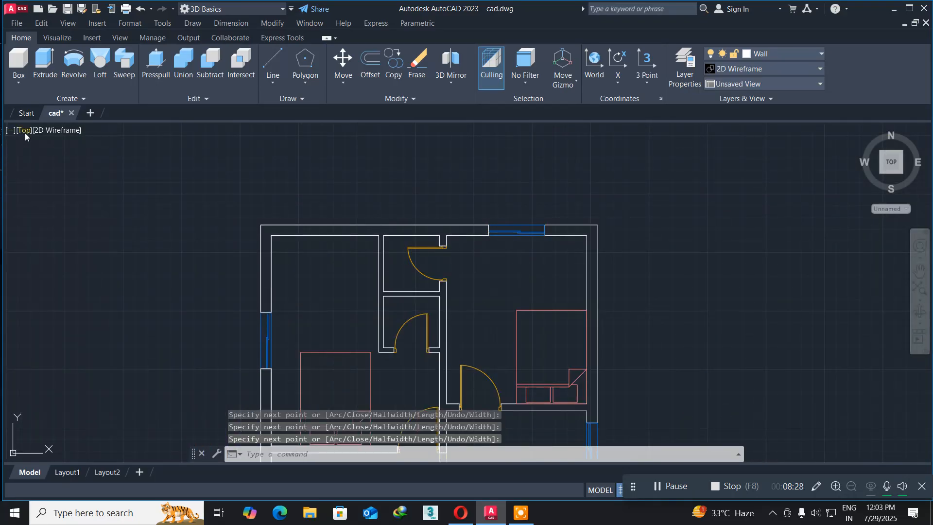
pyautogui.click(26, 131)
pyautogui.click(59, 227)
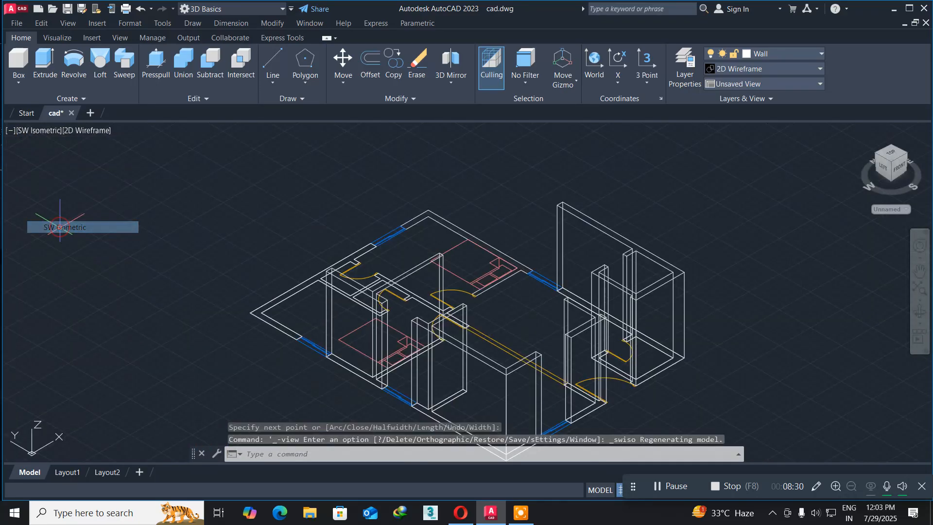
pyautogui.scroll(5, 316, 302)
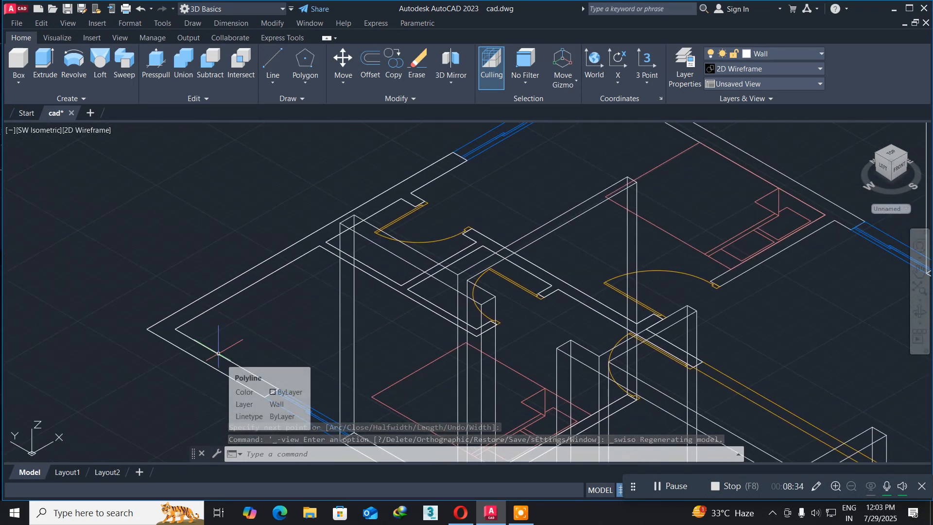
pyautogui.write('ext')
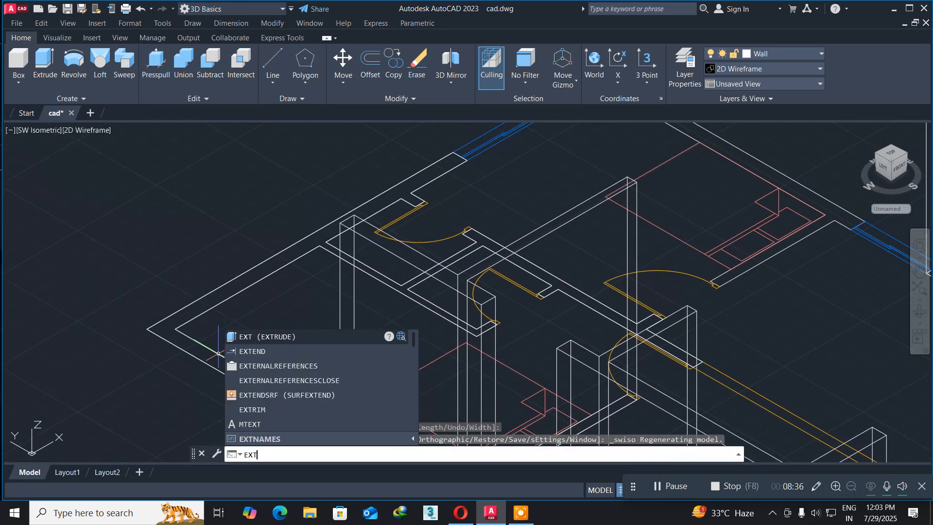
pyautogui.press('Return')
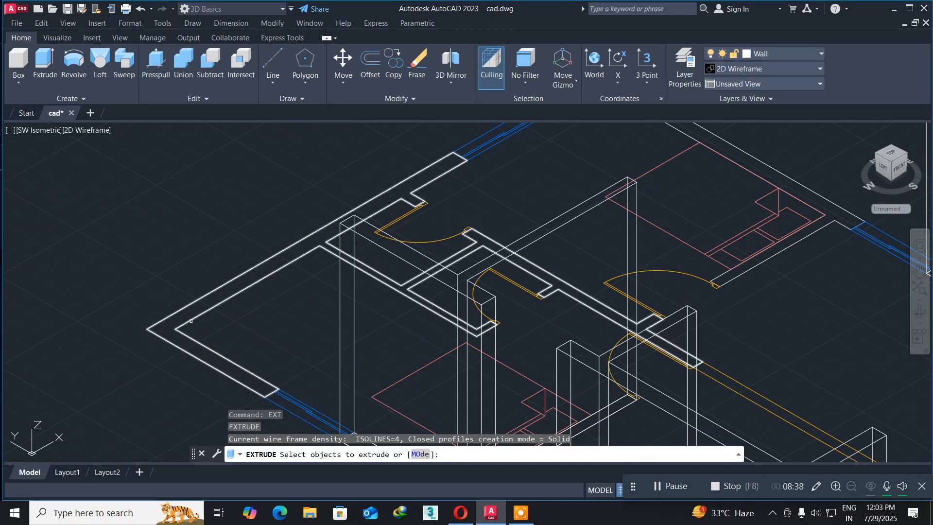
pyautogui.click(191, 321)
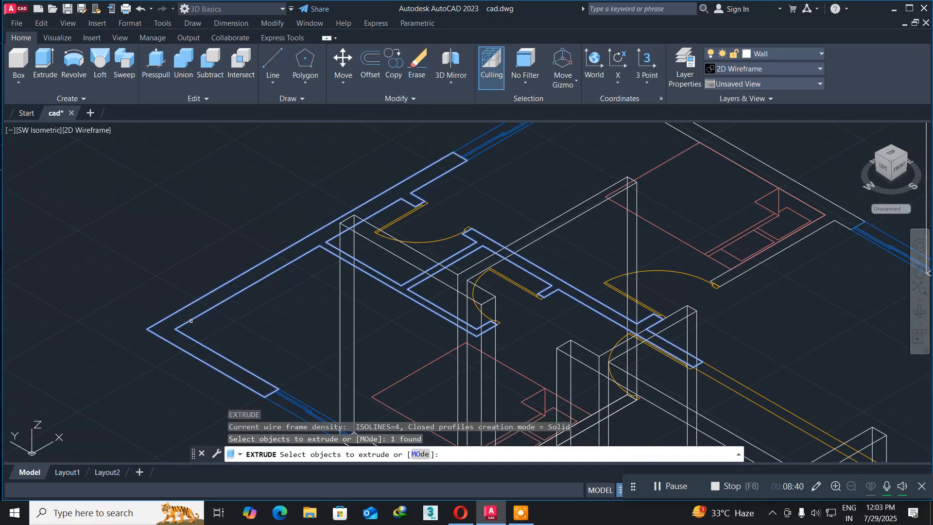
pyautogui.press('Return')
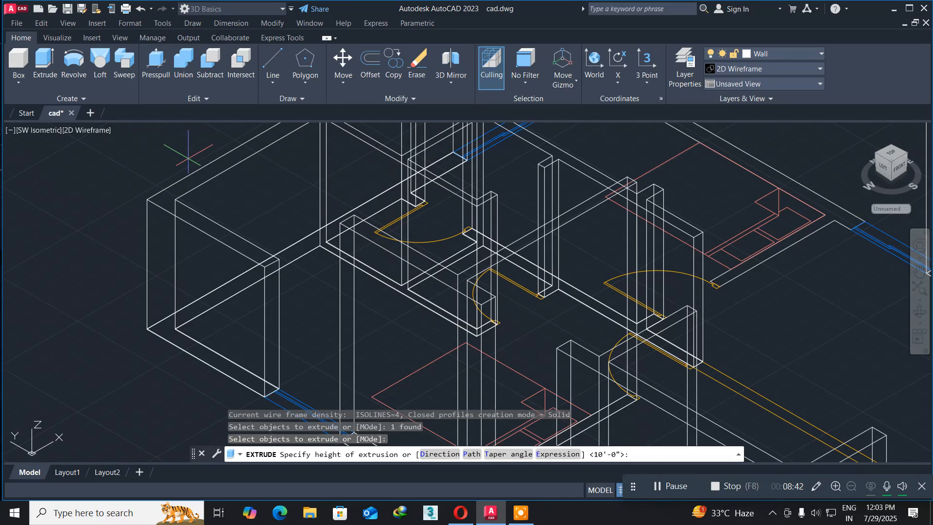
pyautogui.write("10'")
pyautogui.press('Return')
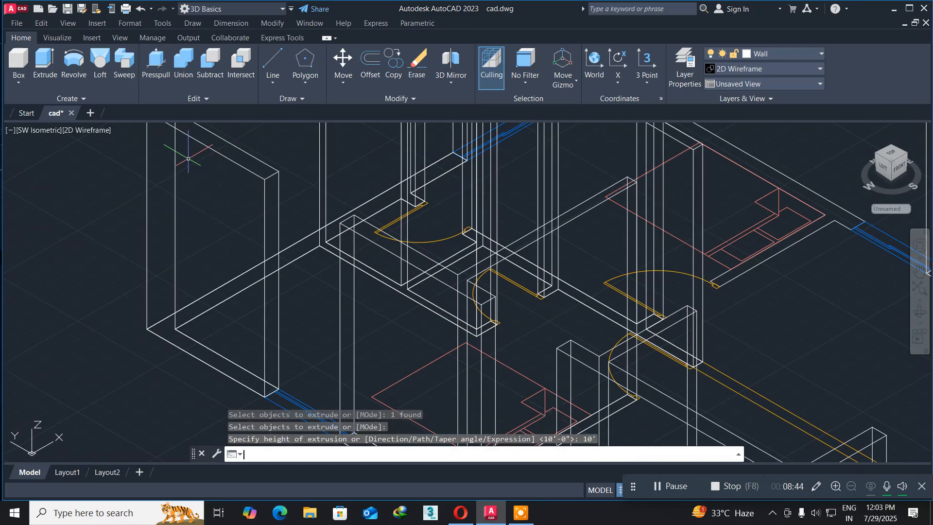
# Switch to the Top view and trace a polyline from the north window's east end along the northeast bedroom's inner faces to its southeast corner.
pyautogui.scroll(-3, 364, 184)
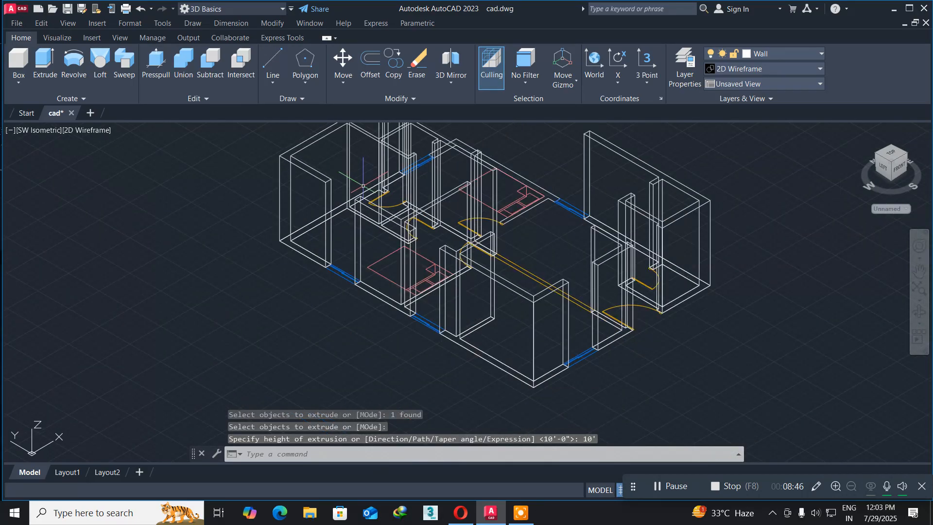
pyautogui.moveTo(367, 179); pyautogui.dragTo(327, 236, button='middle')
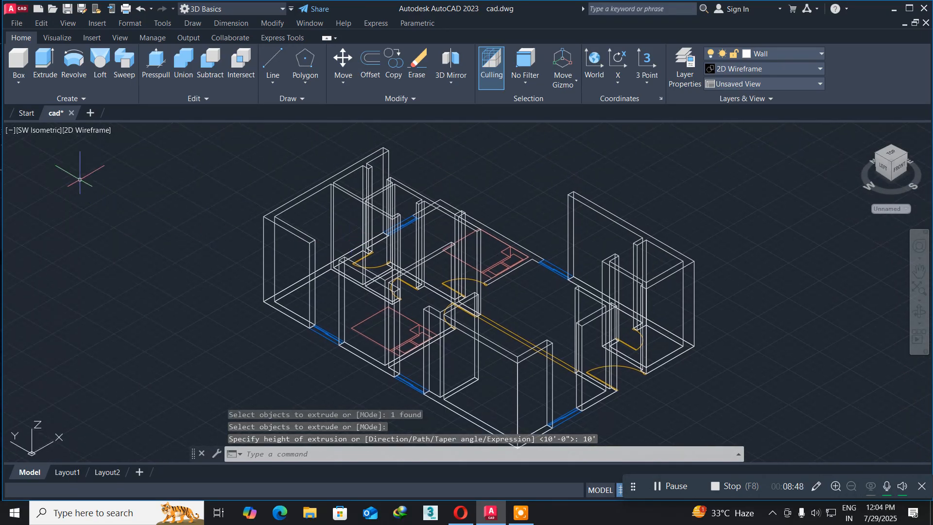
pyautogui.click(39, 130)
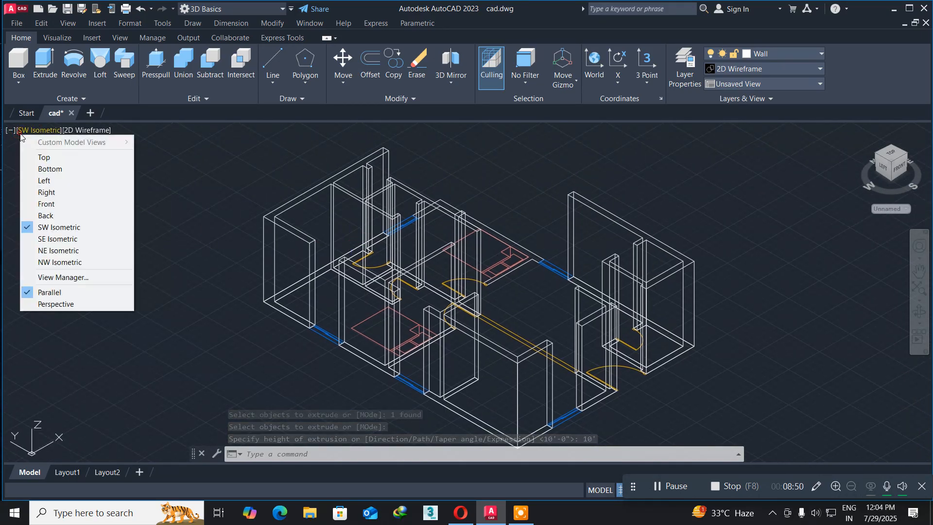
pyautogui.click(34, 162)
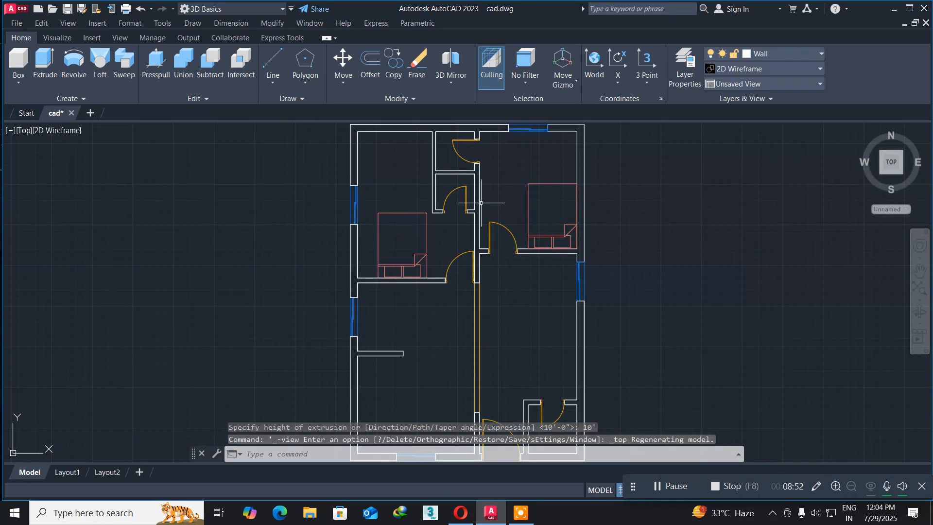
pyautogui.moveTo(481, 202)
pyautogui.mouseDown(button='middle')
pyautogui.moveTo(395, 216)
pyautogui.moveTo(204, 301)
pyautogui.mouseUp(button='middle')
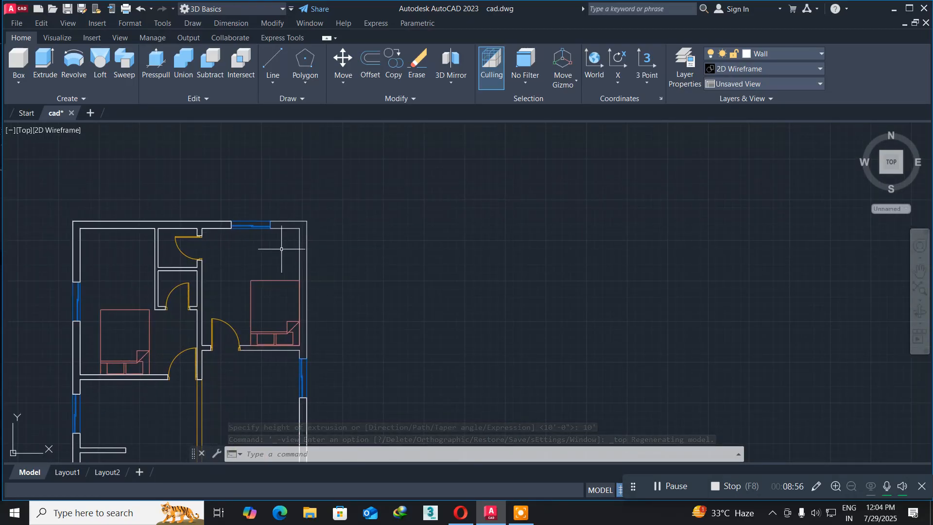
pyautogui.scroll(4, 281, 249)
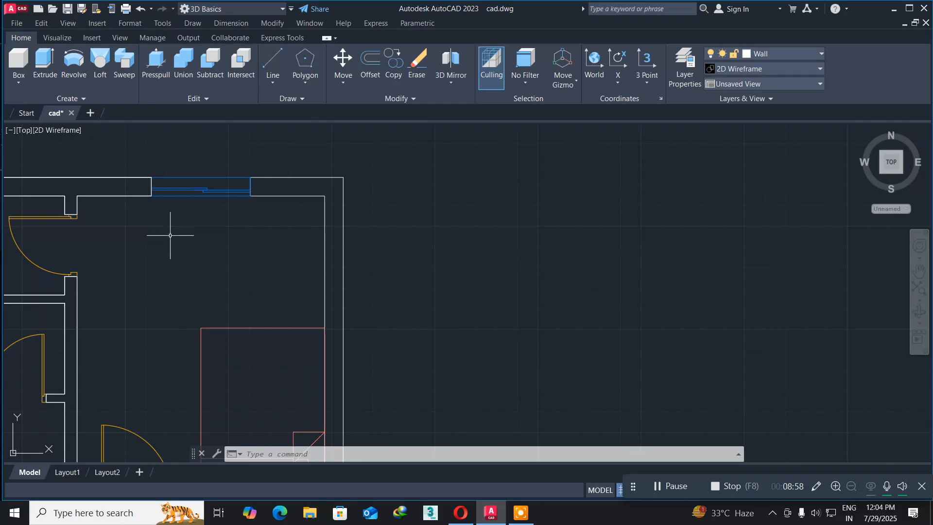
pyautogui.write('pl')
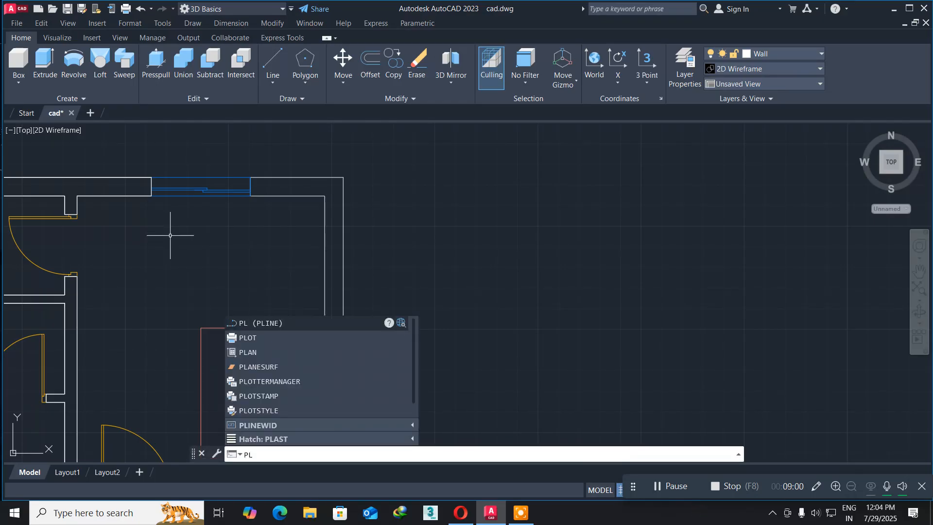
pyautogui.press('Return')
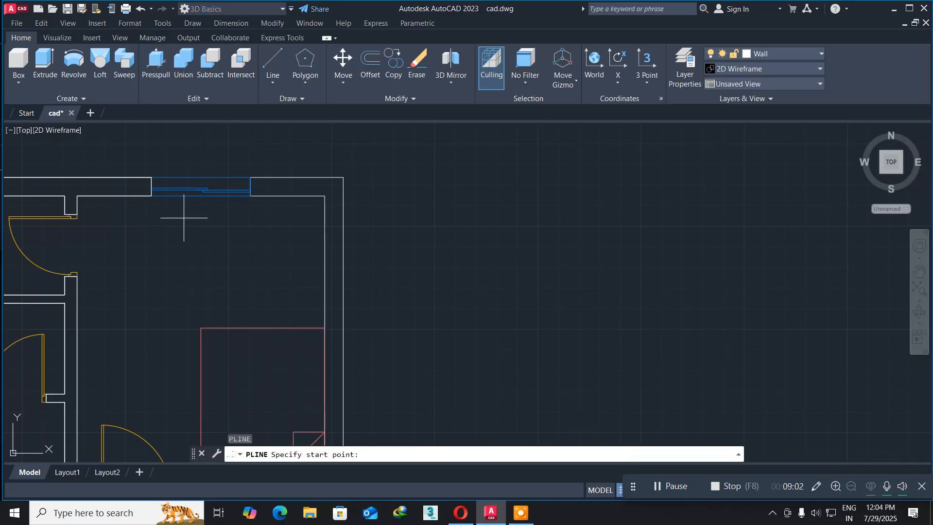
pyautogui.click(252, 198)
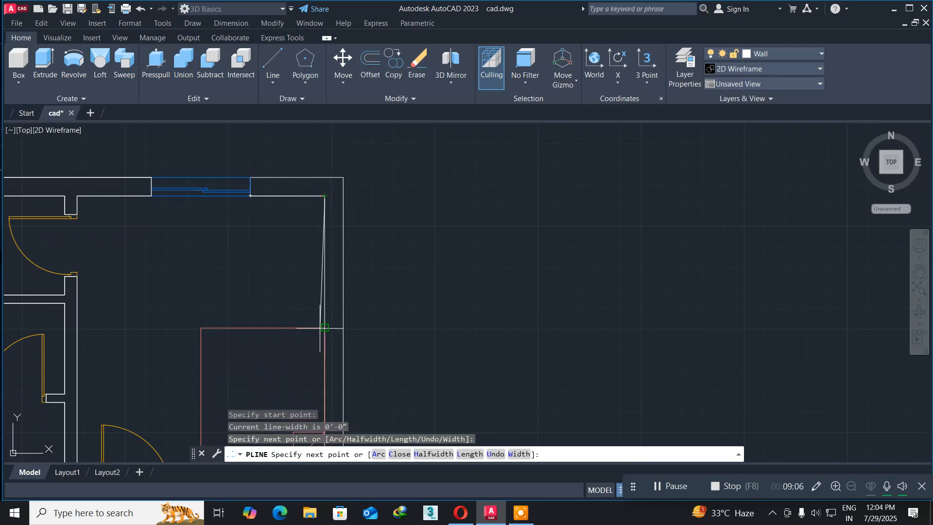
pyautogui.moveTo(325, 328); pyautogui.dragTo(332, 135, button='middle')
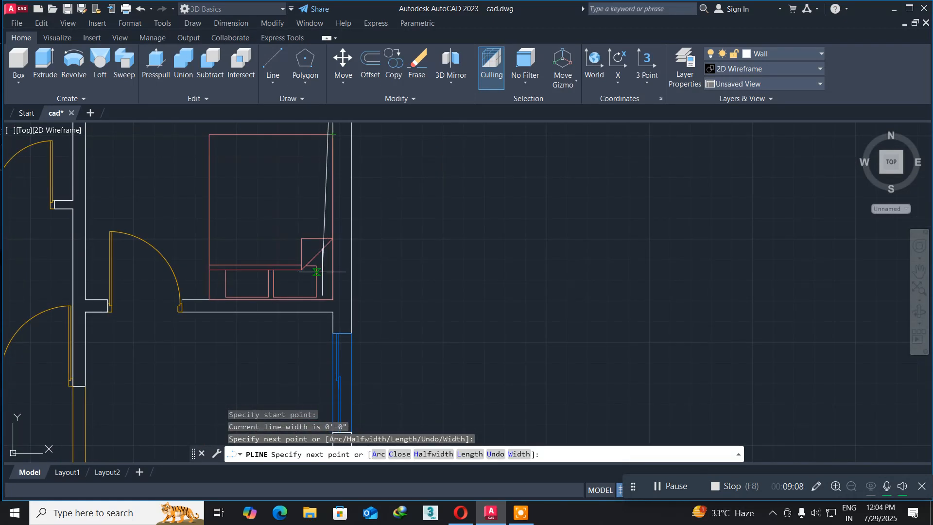
pyautogui.scroll(4, 329, 294)
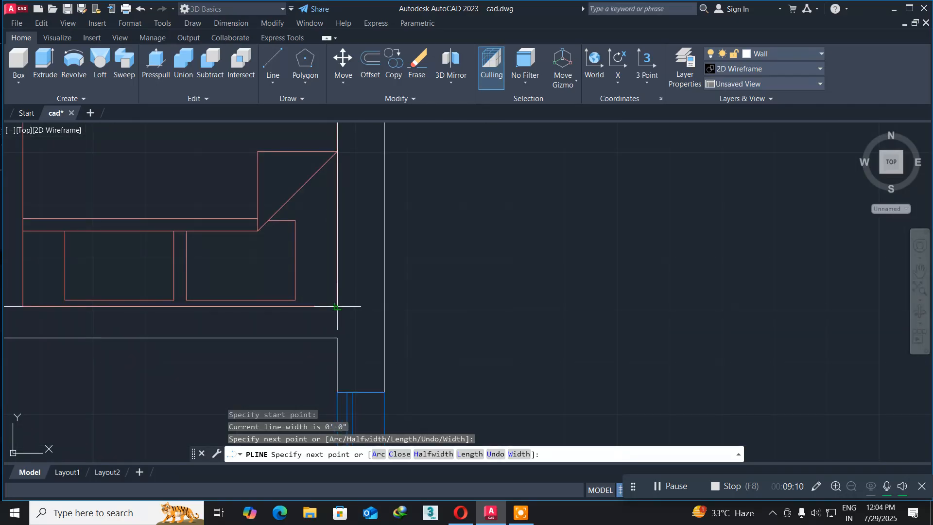
pyautogui.click(336, 307)
# Continue the polyline along the bedroom's south wall, around its door-side end, and back along the wall's lower face to the east window's wall end.
pyautogui.moveTo(22, 312); pyautogui.dragTo(306, 276, button='middle')
pyautogui.click(240, 268)
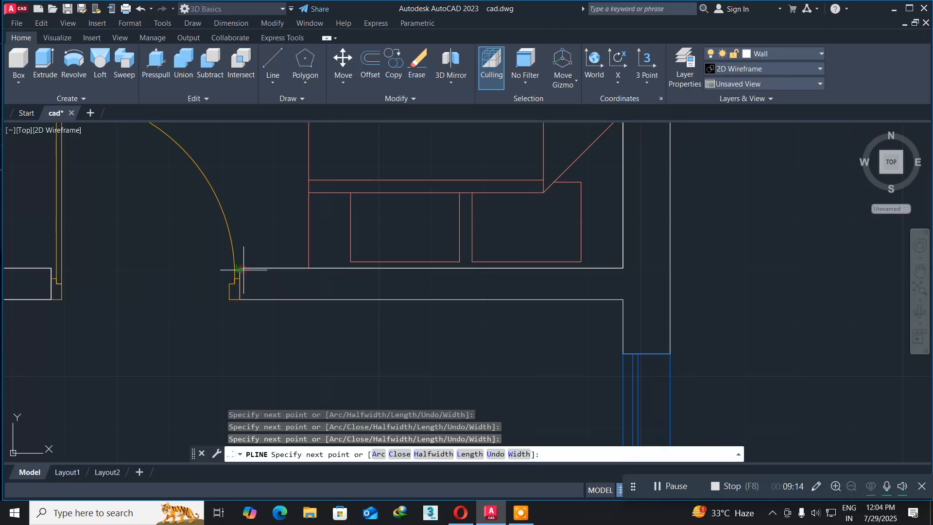
pyautogui.click(240, 299)
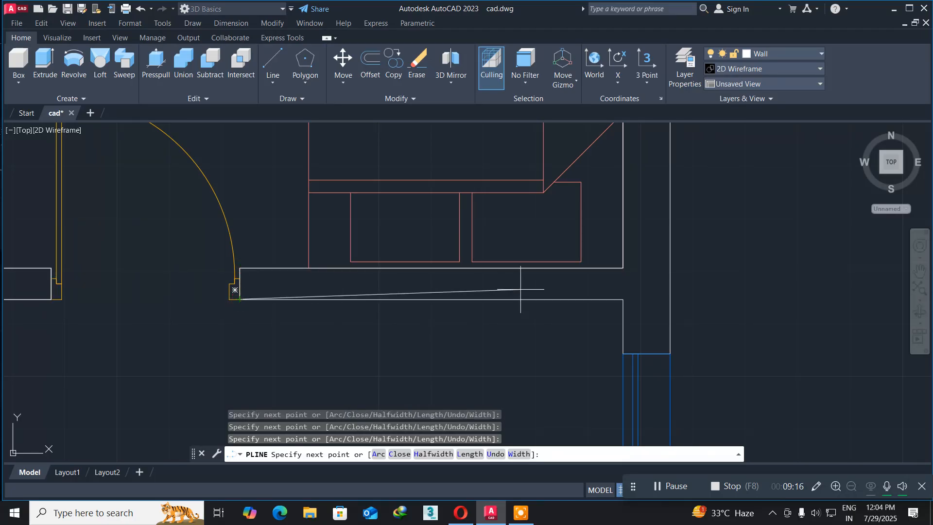
pyautogui.moveTo(567, 289); pyautogui.dragTo(224, 234, button='middle')
pyautogui.scroll(2, 224, 234)
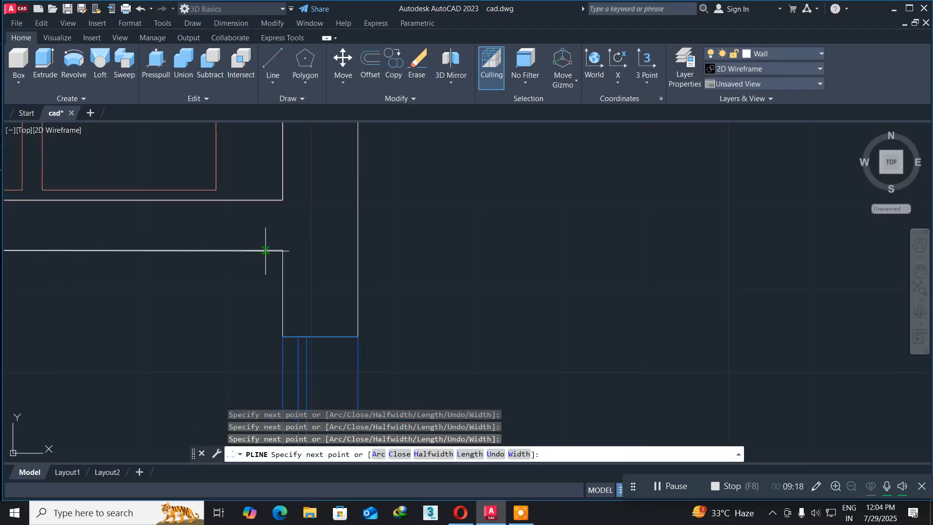
pyautogui.click(288, 264)
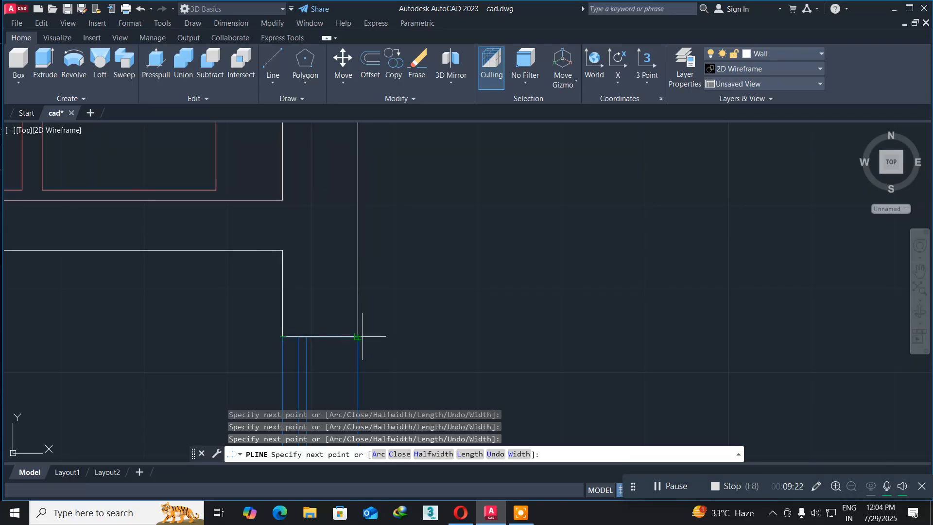
# Finish the polyline up the east wall's outer face, around the northeast outer corner, and back to the north window's east end.
pyautogui.scroll(-4, 366, 228)
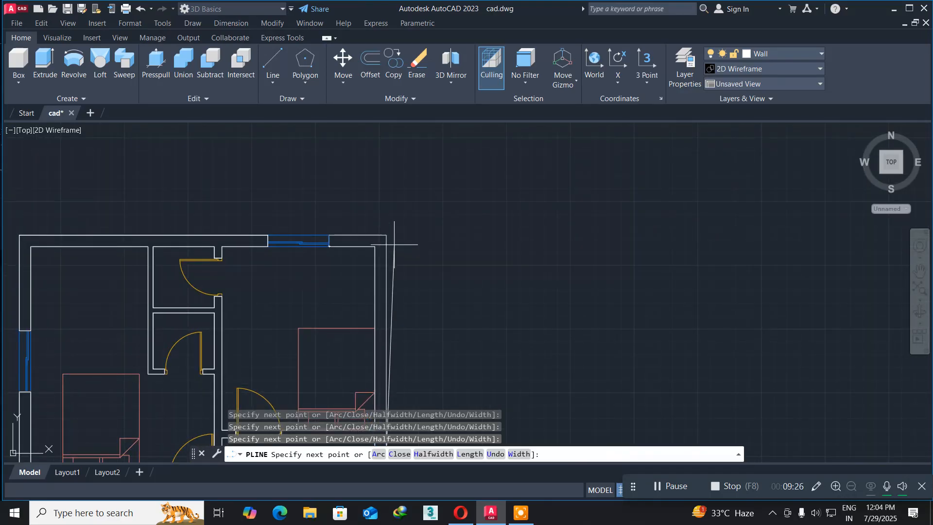
pyautogui.scroll(4, 395, 195)
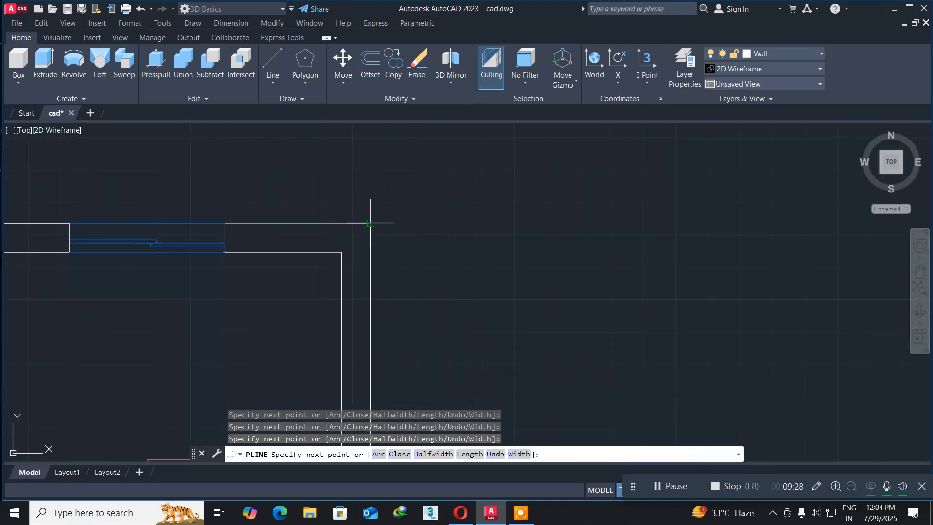
pyautogui.click(362, 225)
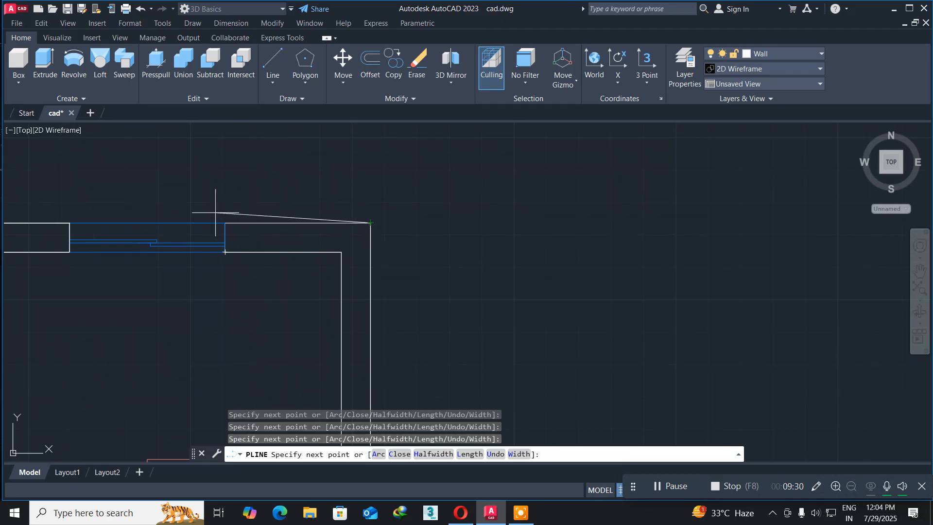
pyautogui.click(225, 224)
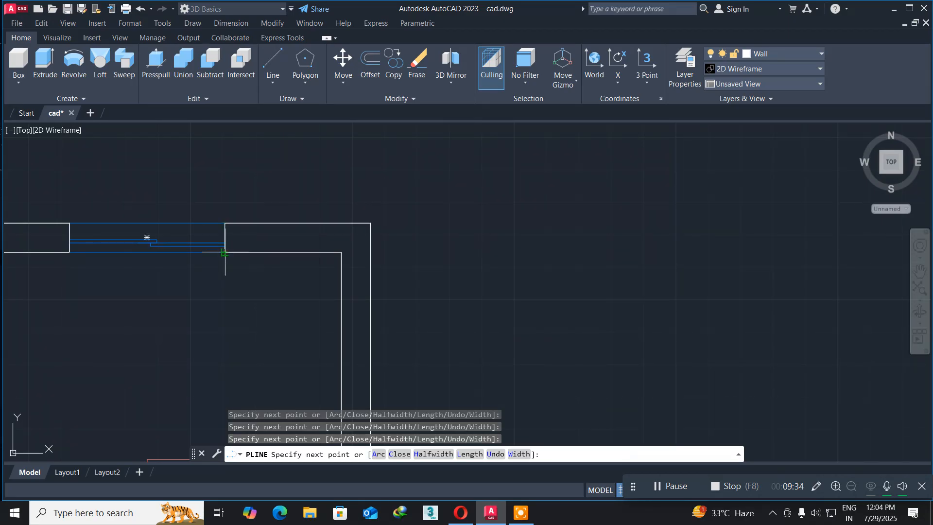
pyautogui.press('Return')
# Switch to the SW Isometric view and extrude the traced northeast bedroom wall outline to a height of 10'.
pyautogui.scroll(-5, 167, 308)
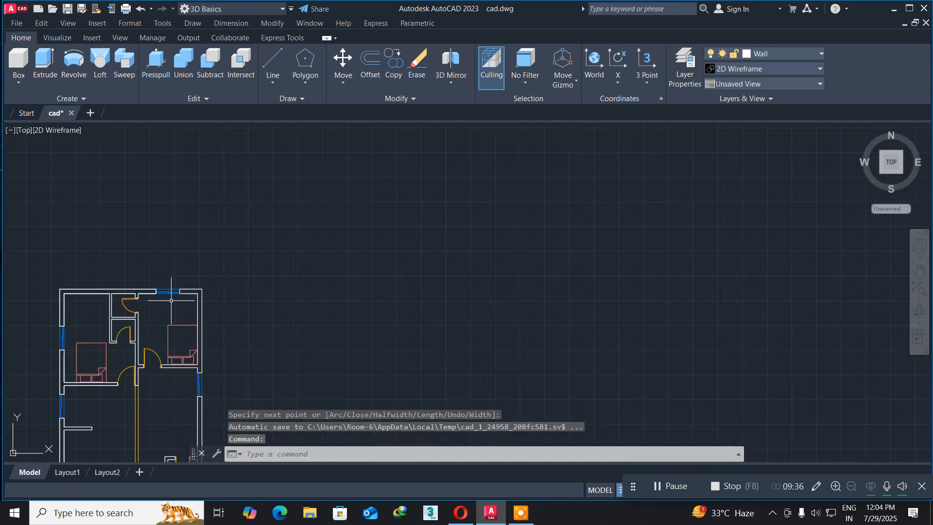
pyautogui.moveTo(187, 318); pyautogui.dragTo(234, 270, button='middle')
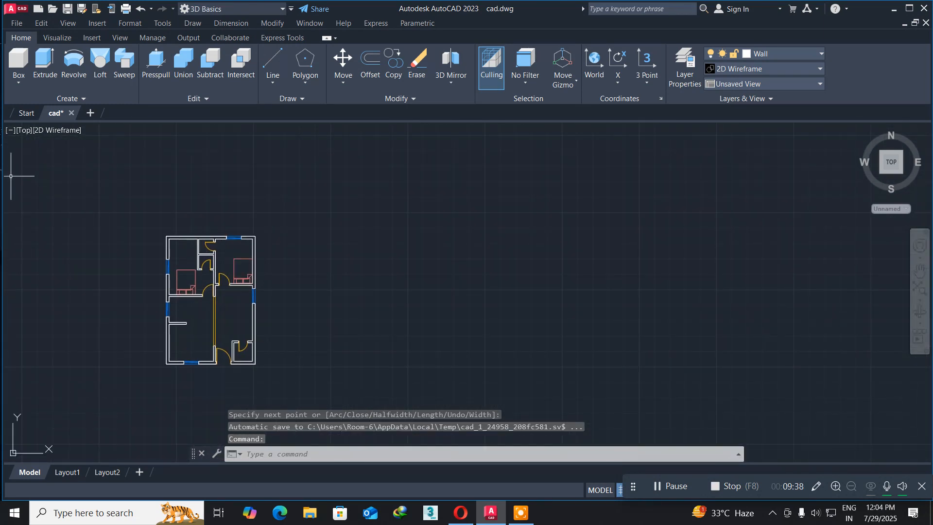
pyautogui.click(23, 131)
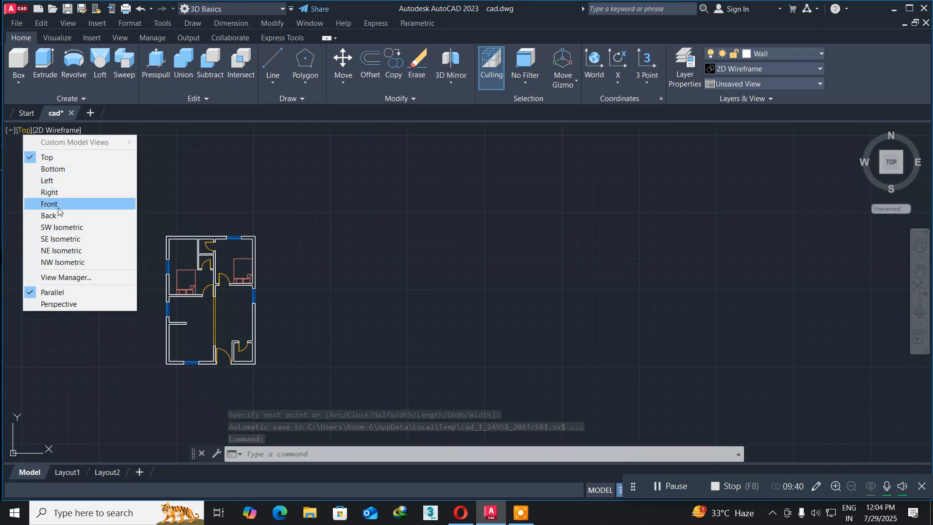
pyautogui.click(62, 227)
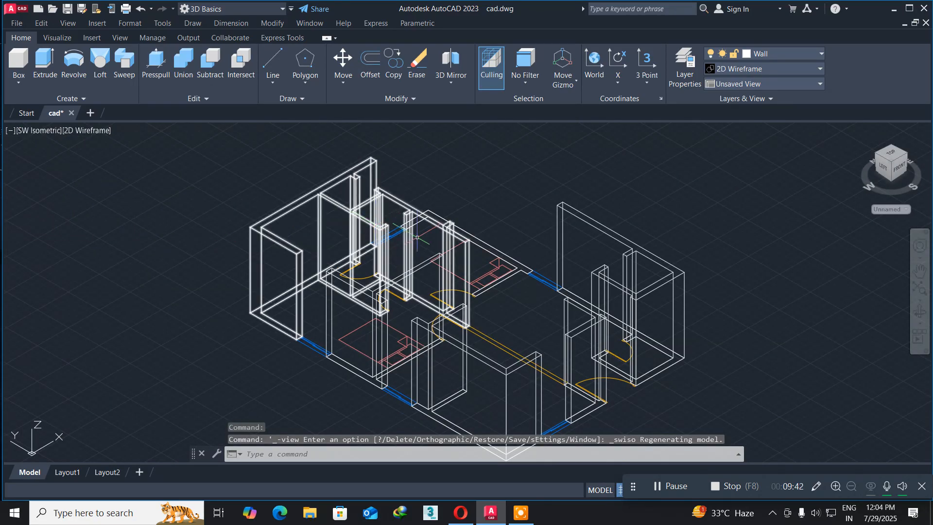
pyautogui.moveTo(488, 271); pyautogui.dragTo(307, 309, button='middle')
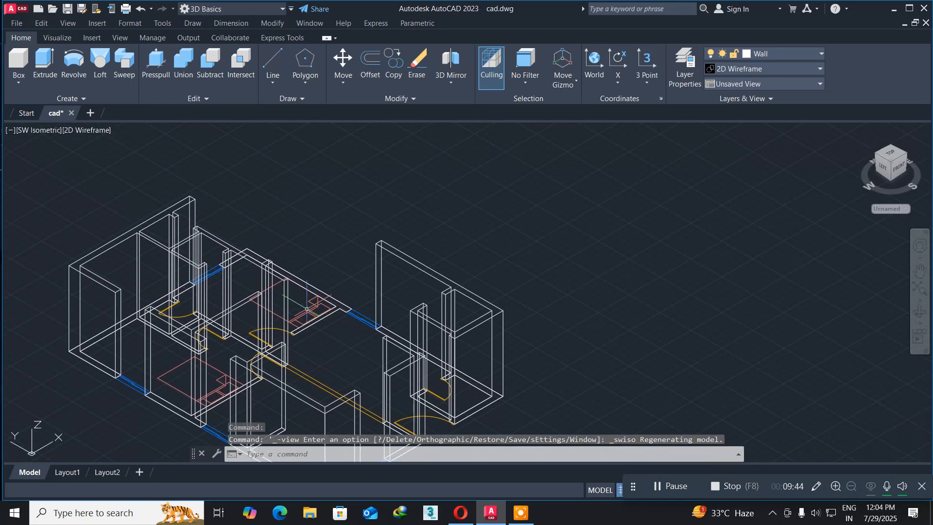
pyautogui.write('EXT')
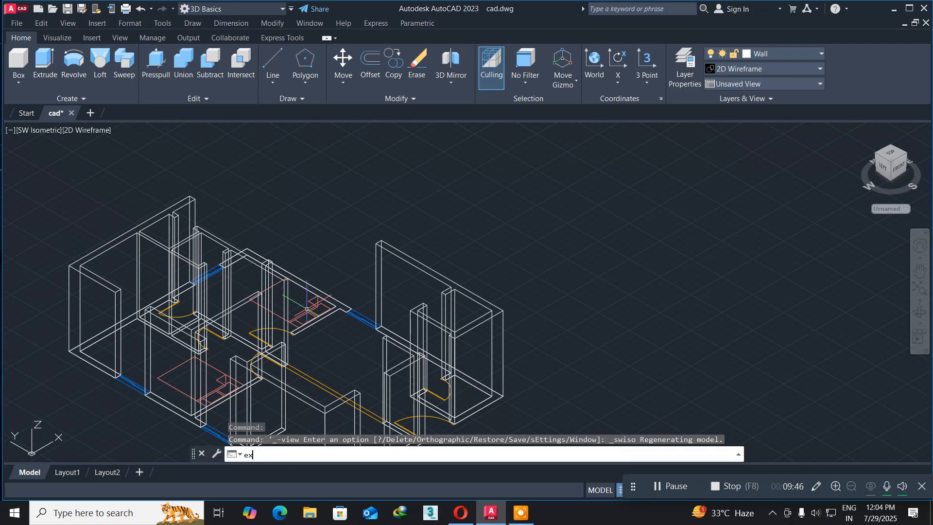
pyautogui.press('Return')
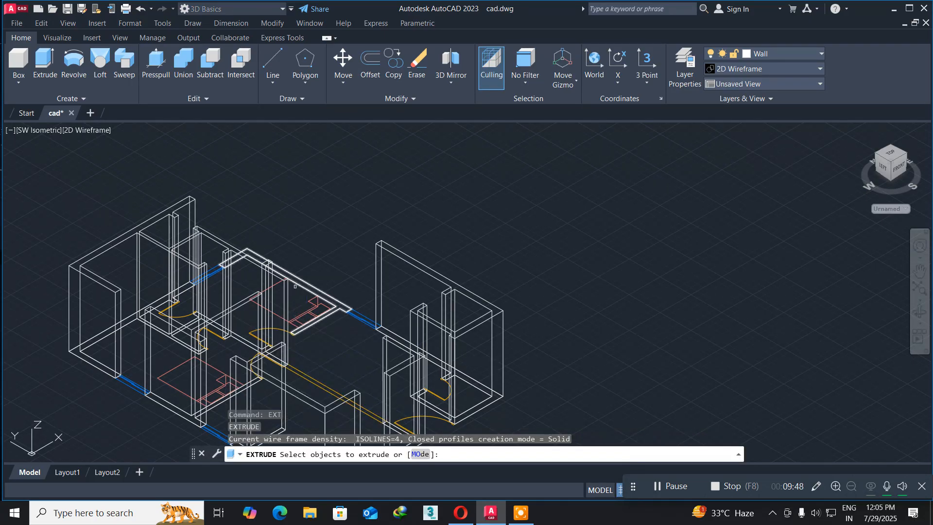
pyautogui.click(294, 284)
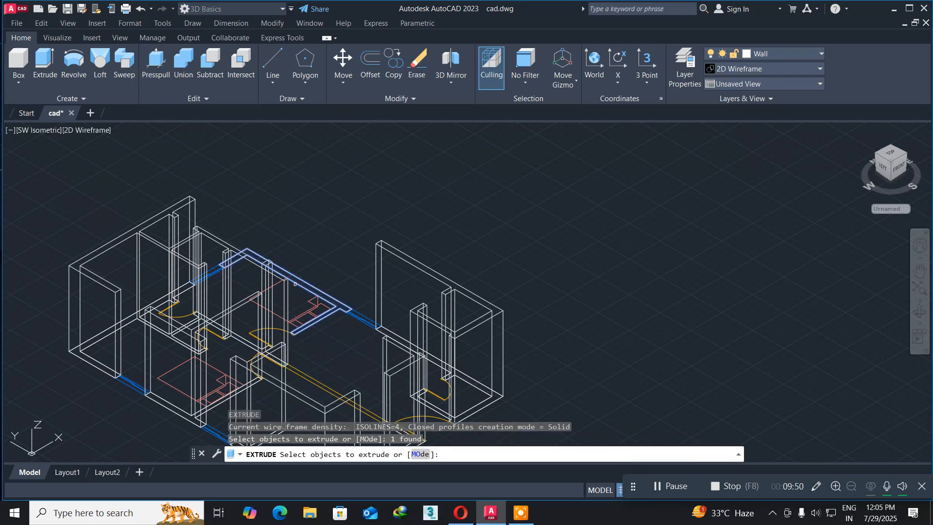
pyautogui.press('Return')
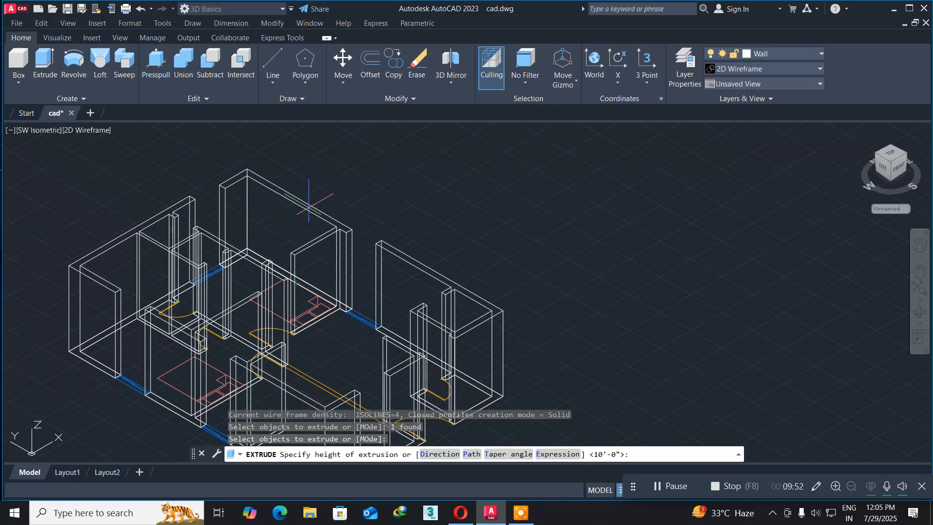
pyautogui.write("10'")
pyautogui.press('Return')
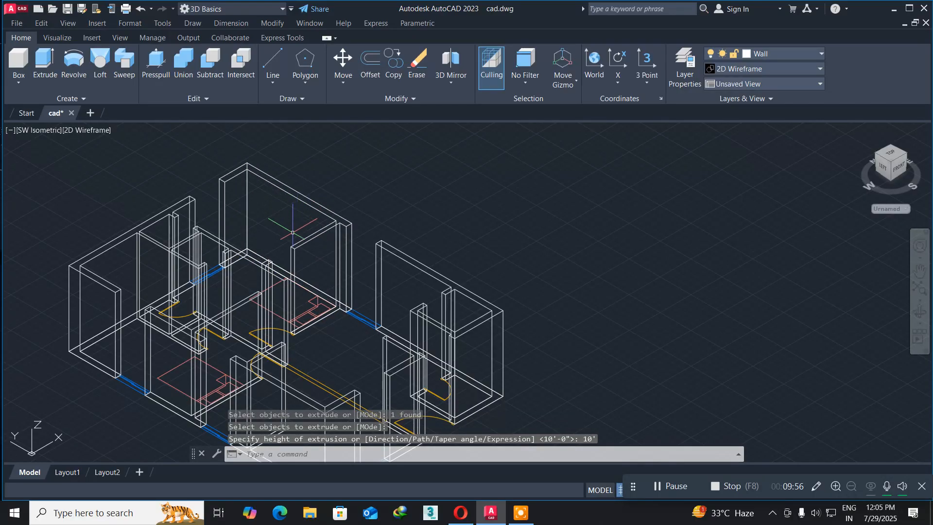
# Apply the Realistic visual style to the model and inspect the extruded house walls.
pyautogui.scroll(-2, 257, 279)
pyautogui.moveTo(257, 278); pyautogui.dragTo(315, 217, button='middle')
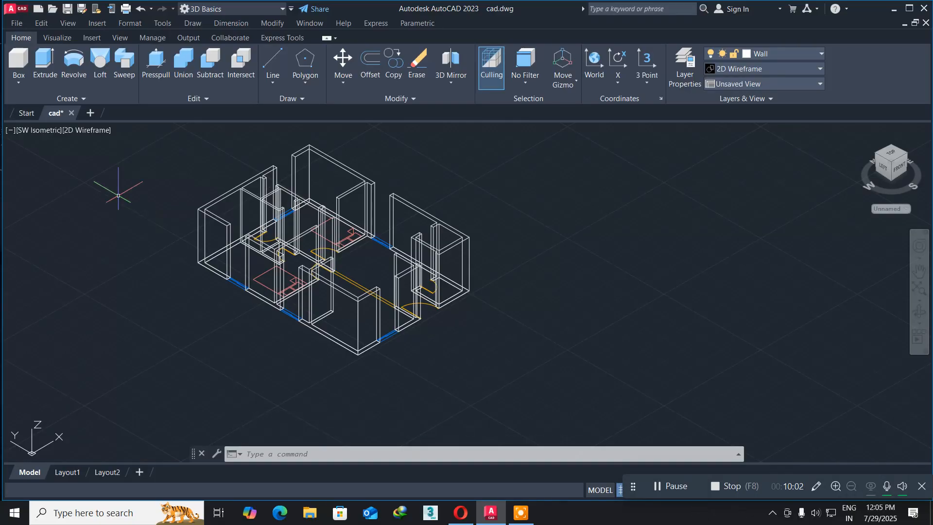
pyautogui.click(57, 23)
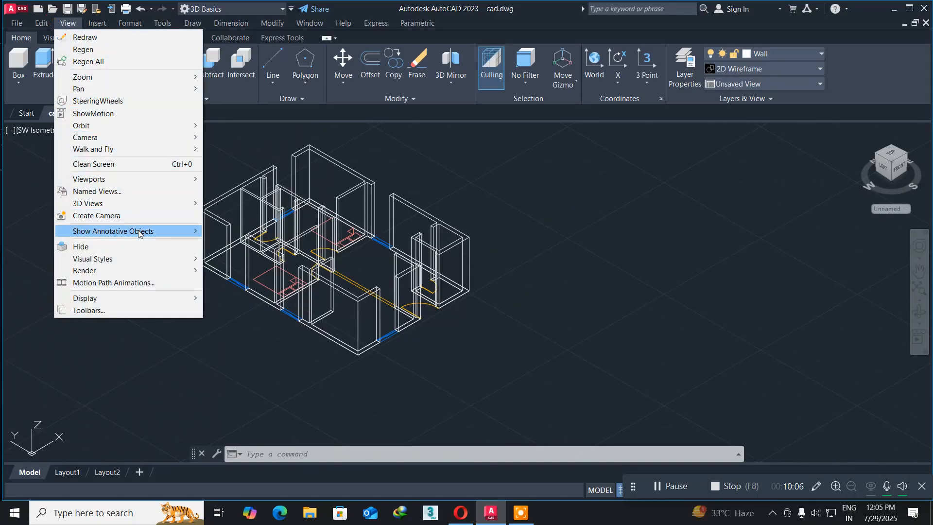
pyautogui.moveTo(133, 261)
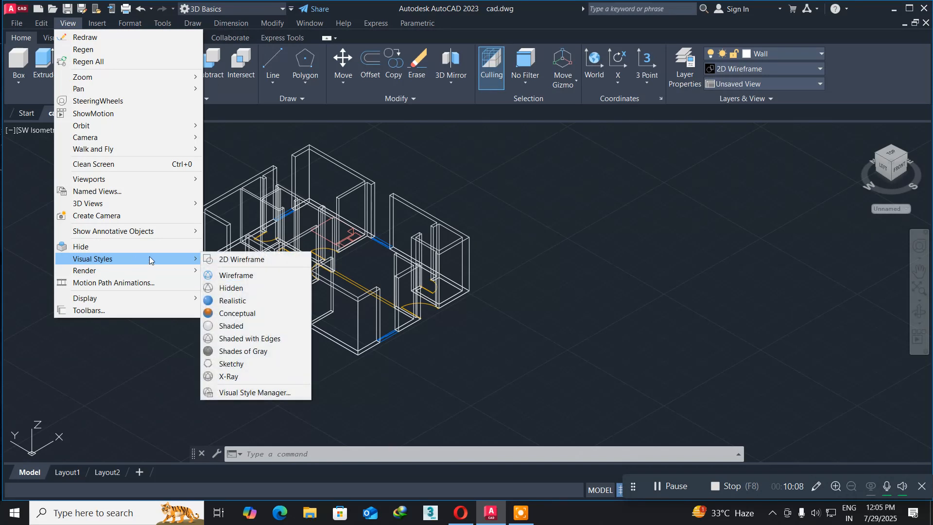
pyautogui.click(264, 302)
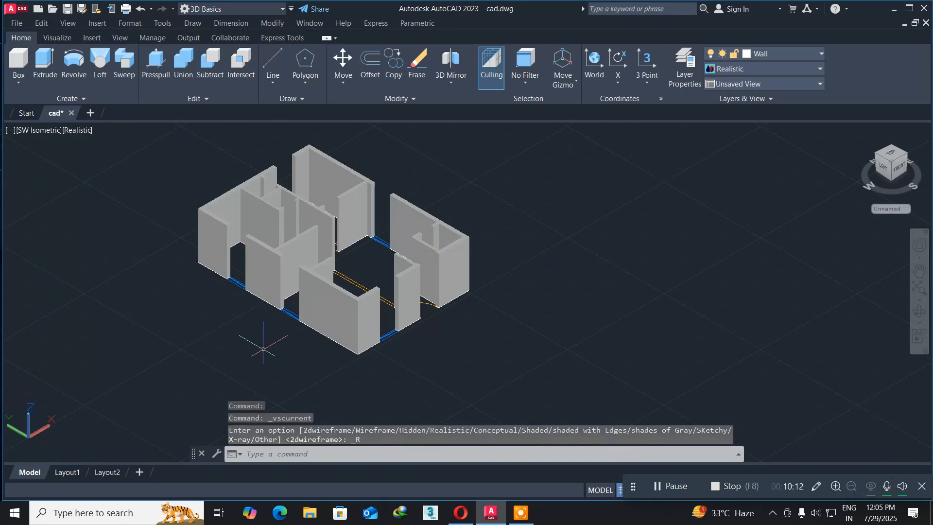
pyautogui.moveTo(281, 346); pyautogui.dragTo(218, 374, button='middle')
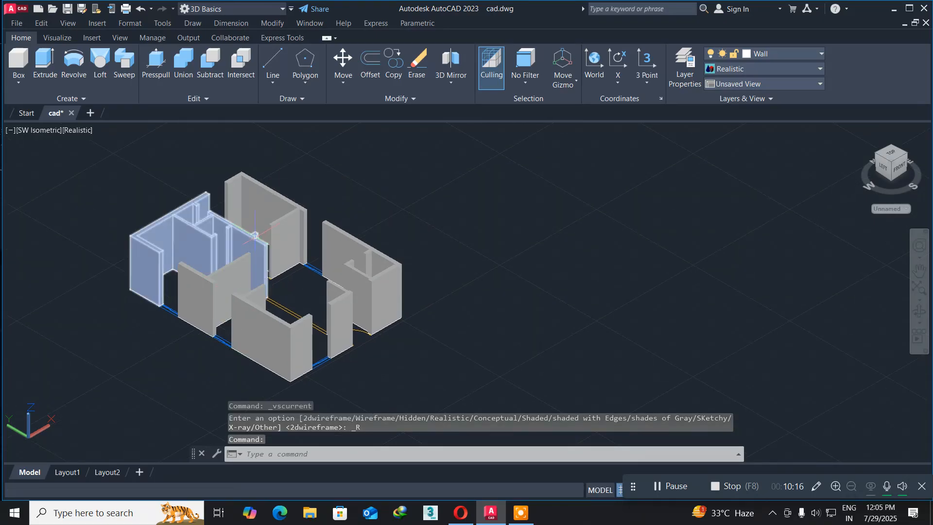
pyautogui.scroll(2, 252, 239)
pyautogui.scroll(2, 312, 355)
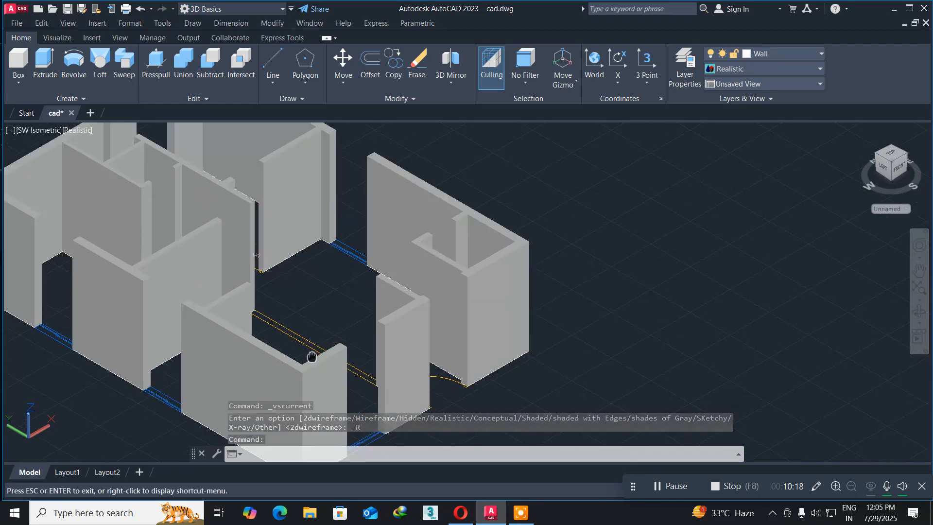
# Examine the extruded house walls from the southwest, switch to the NE Isometric view, and finish in the NW Isometric view.
pyautogui.moveTo(311, 355); pyautogui.dragTo(328, 290, button='middle')
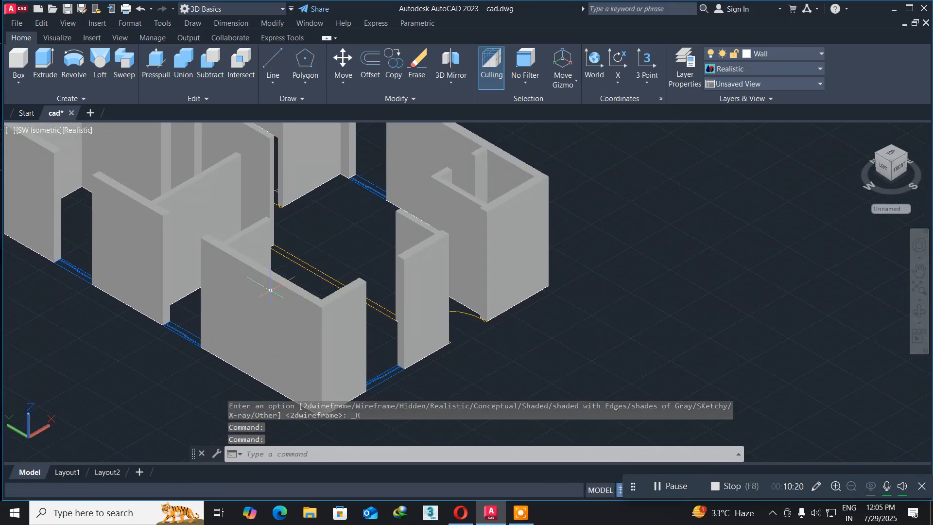
pyautogui.moveTo(166, 308); pyautogui.dragTo(210, 377, button='middle')
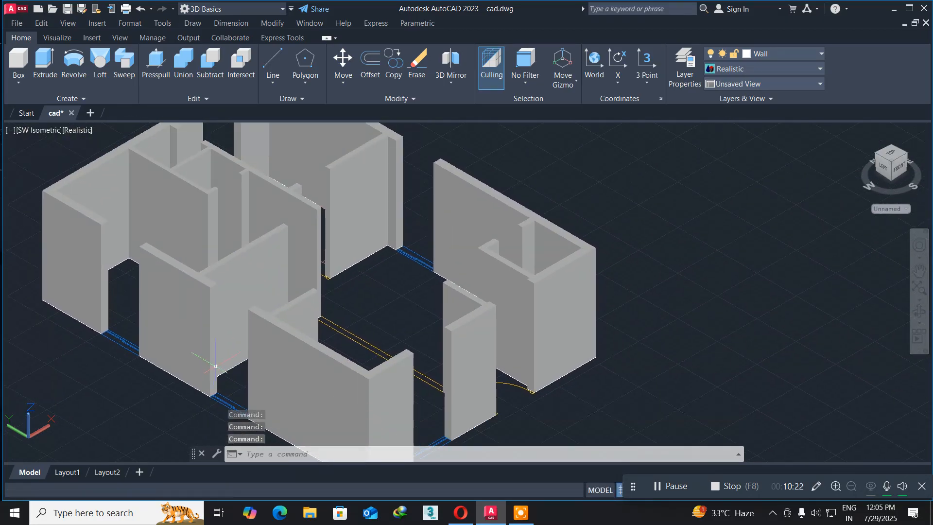
pyautogui.scroll(-2, 247, 328)
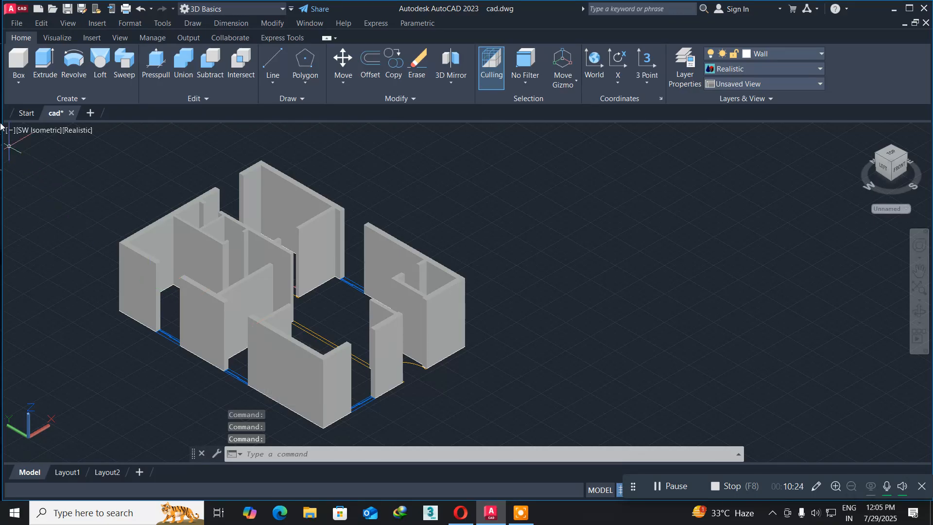
pyautogui.click(21, 131)
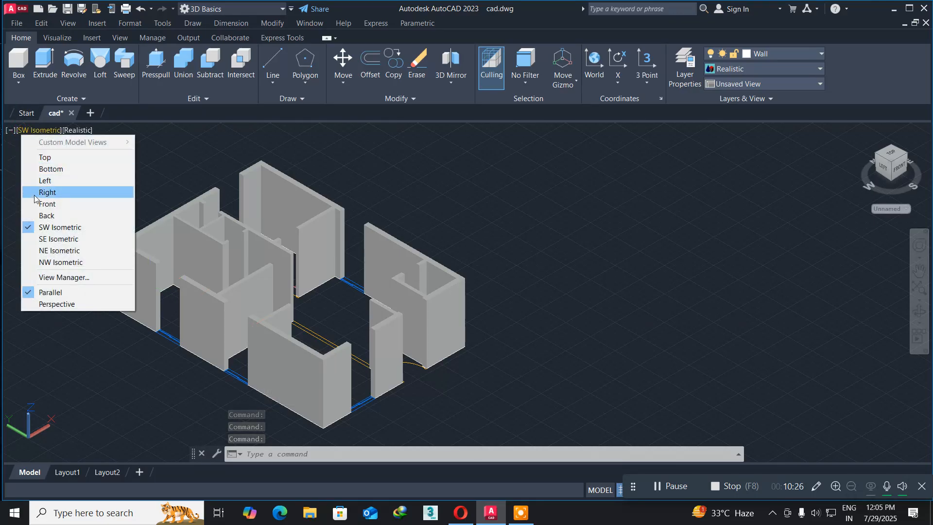
pyautogui.click(39, 249)
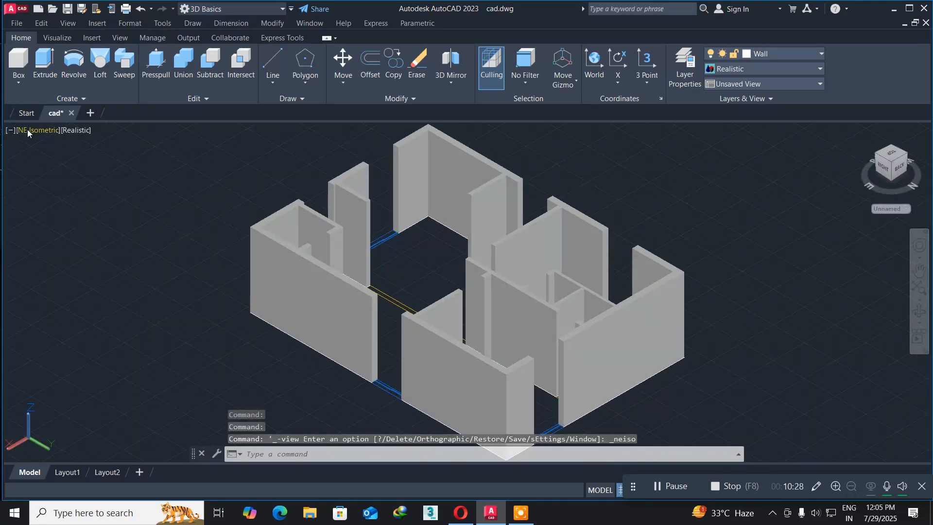
pyautogui.click(19, 130)
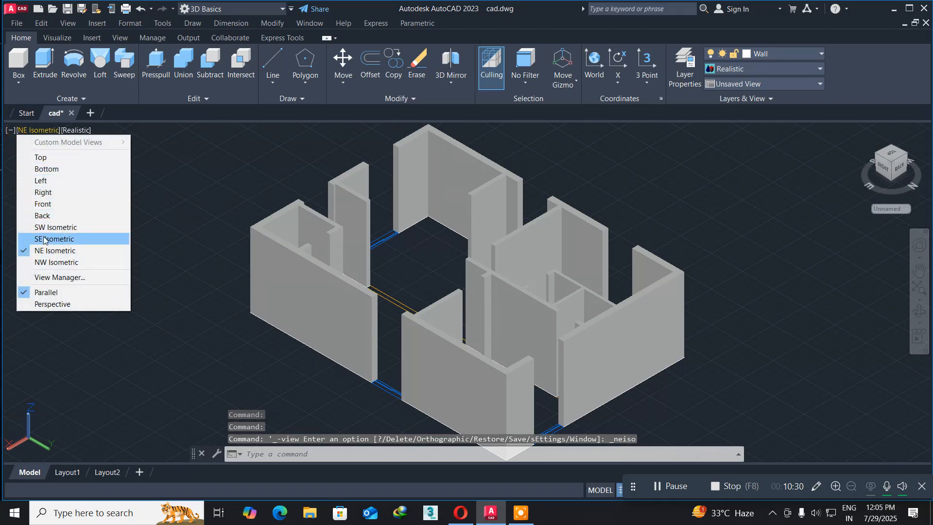
pyautogui.click(44, 263)
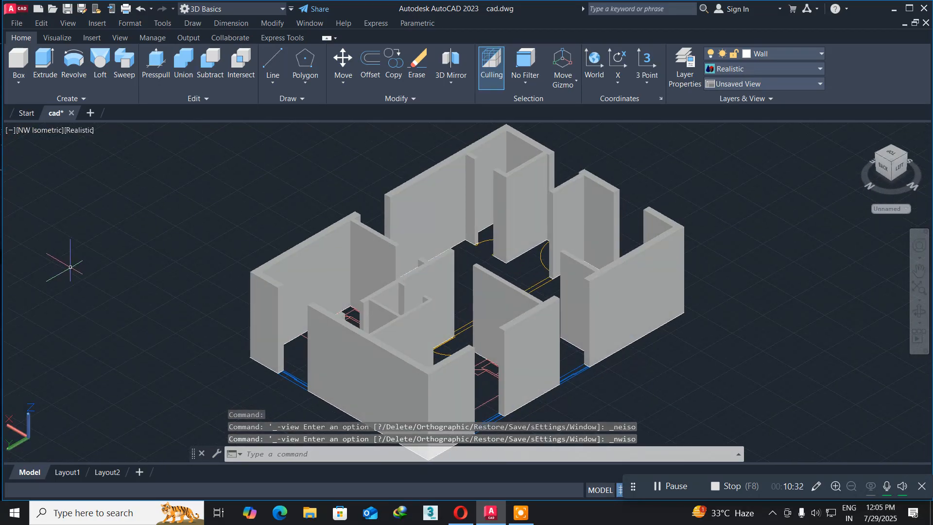
pyautogui.moveTo(145, 347); pyautogui.dragTo(112, 317, button='middle')
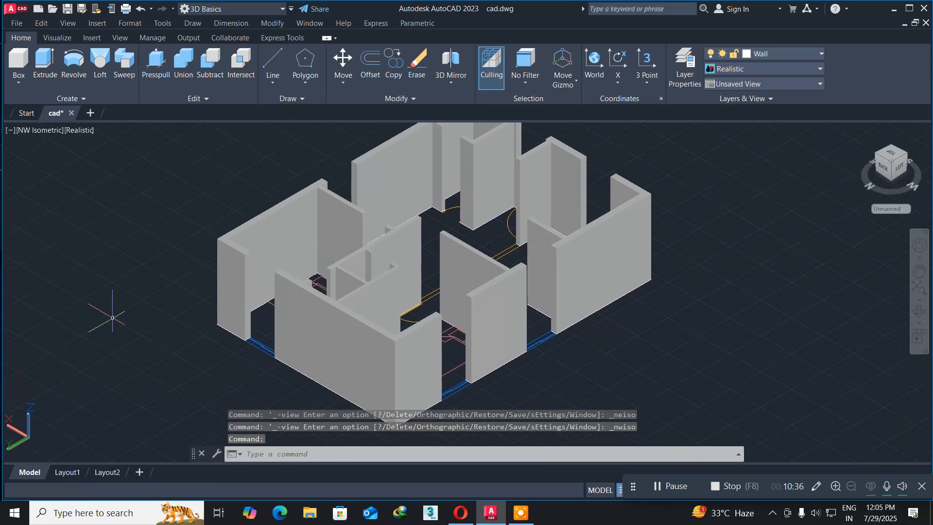